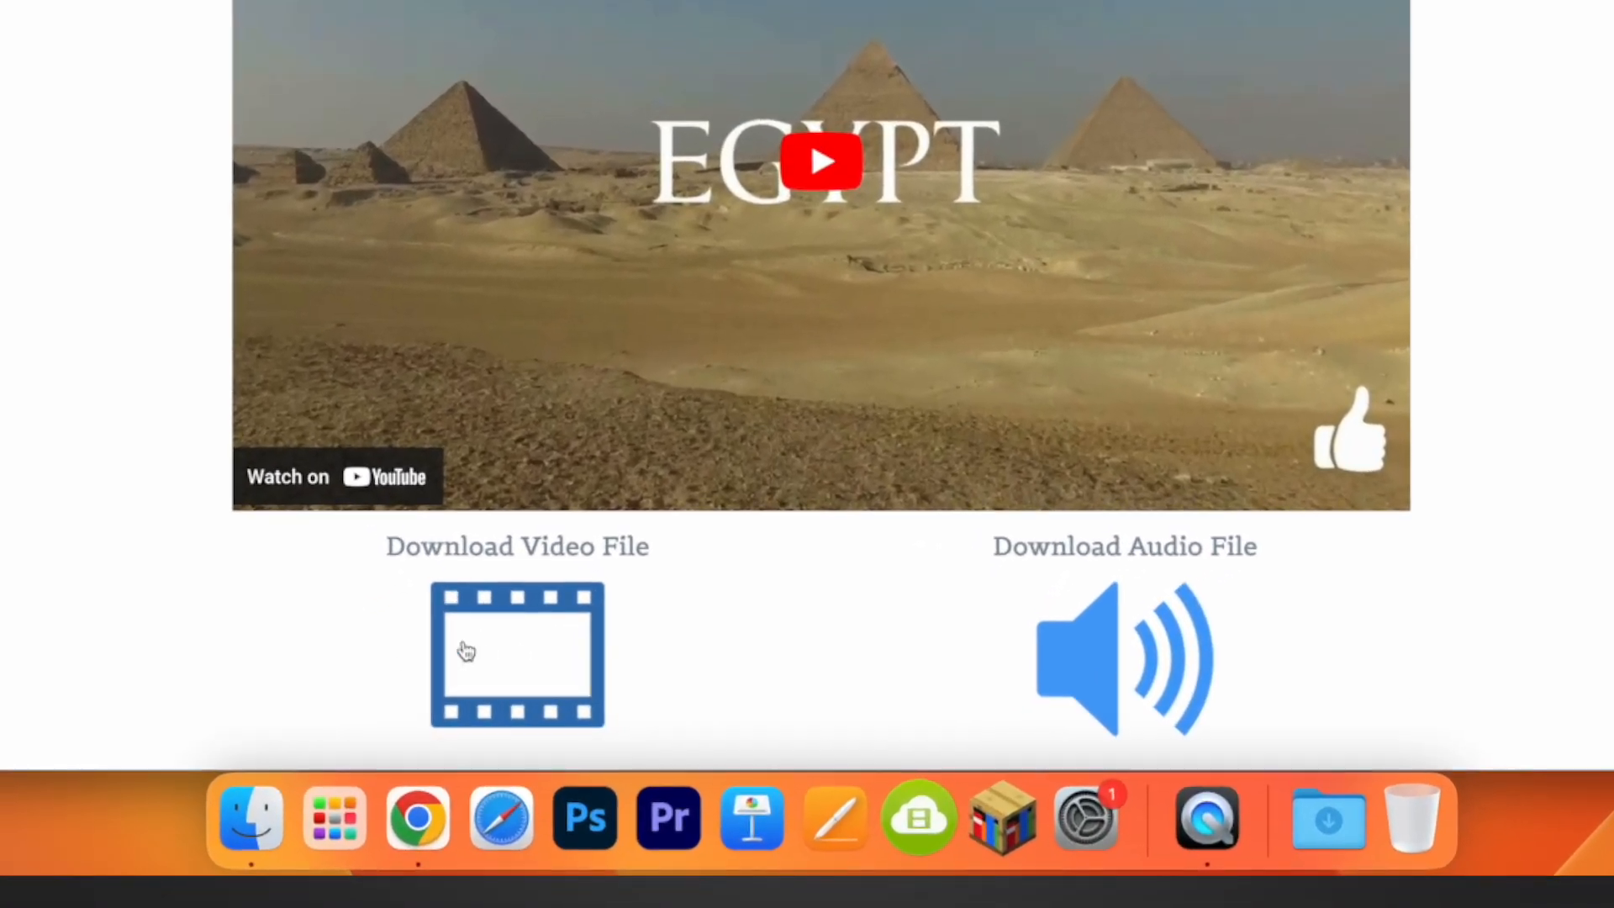
# Step: Download the student_project_raw_footage.m4v video file from the Video Compilation page and close its browser tab
pyautogui.click(527, 625)
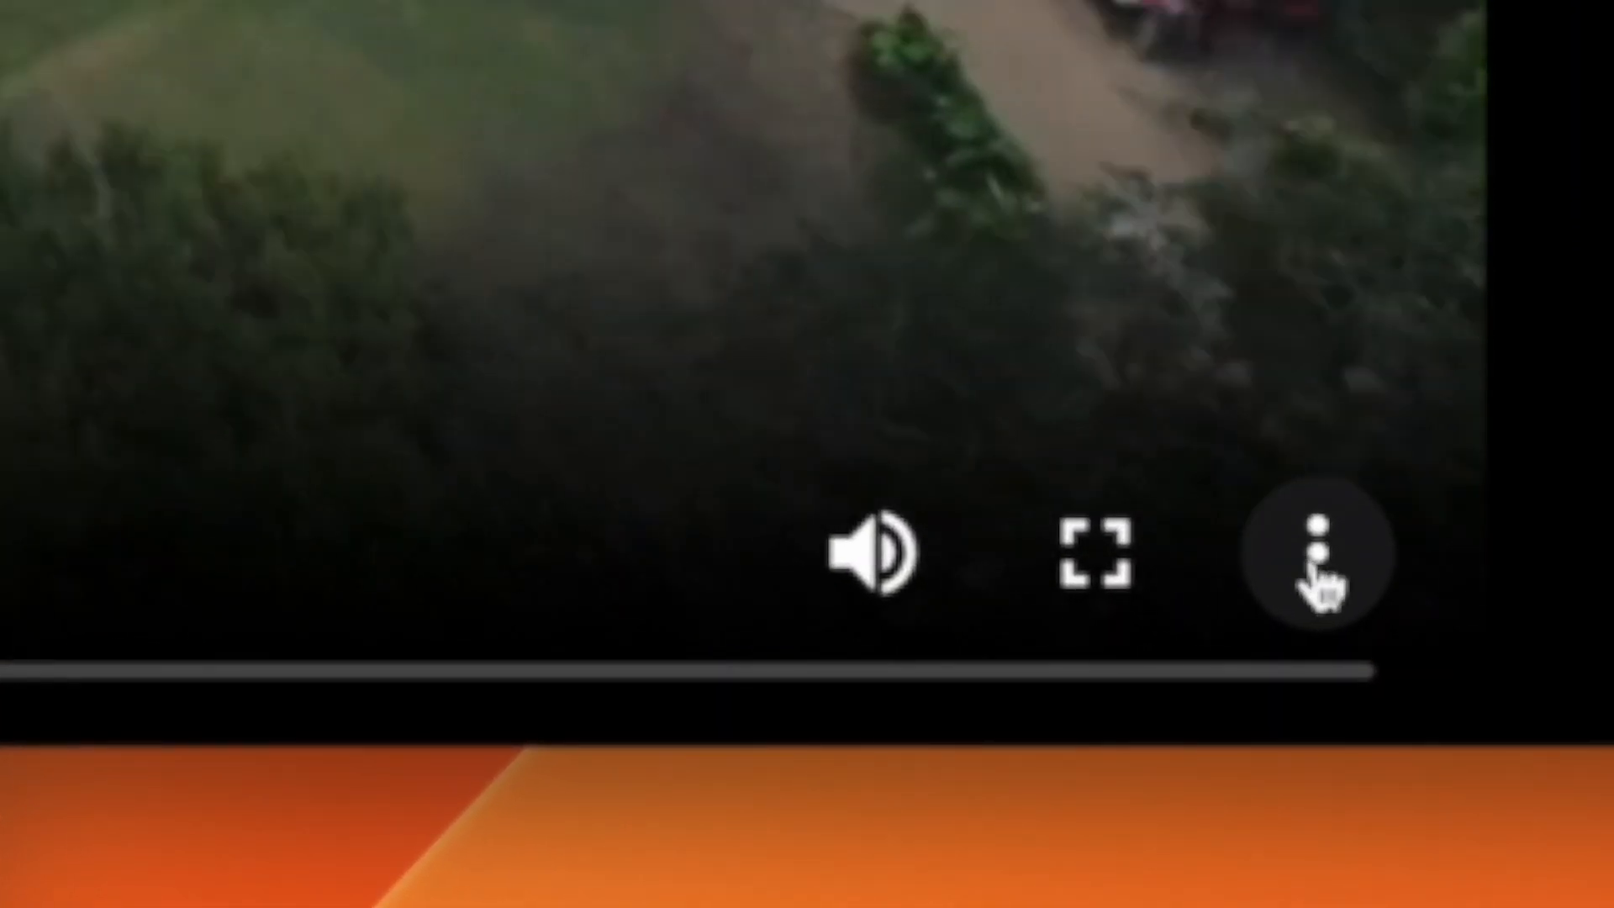
pyautogui.click(1396, 700)
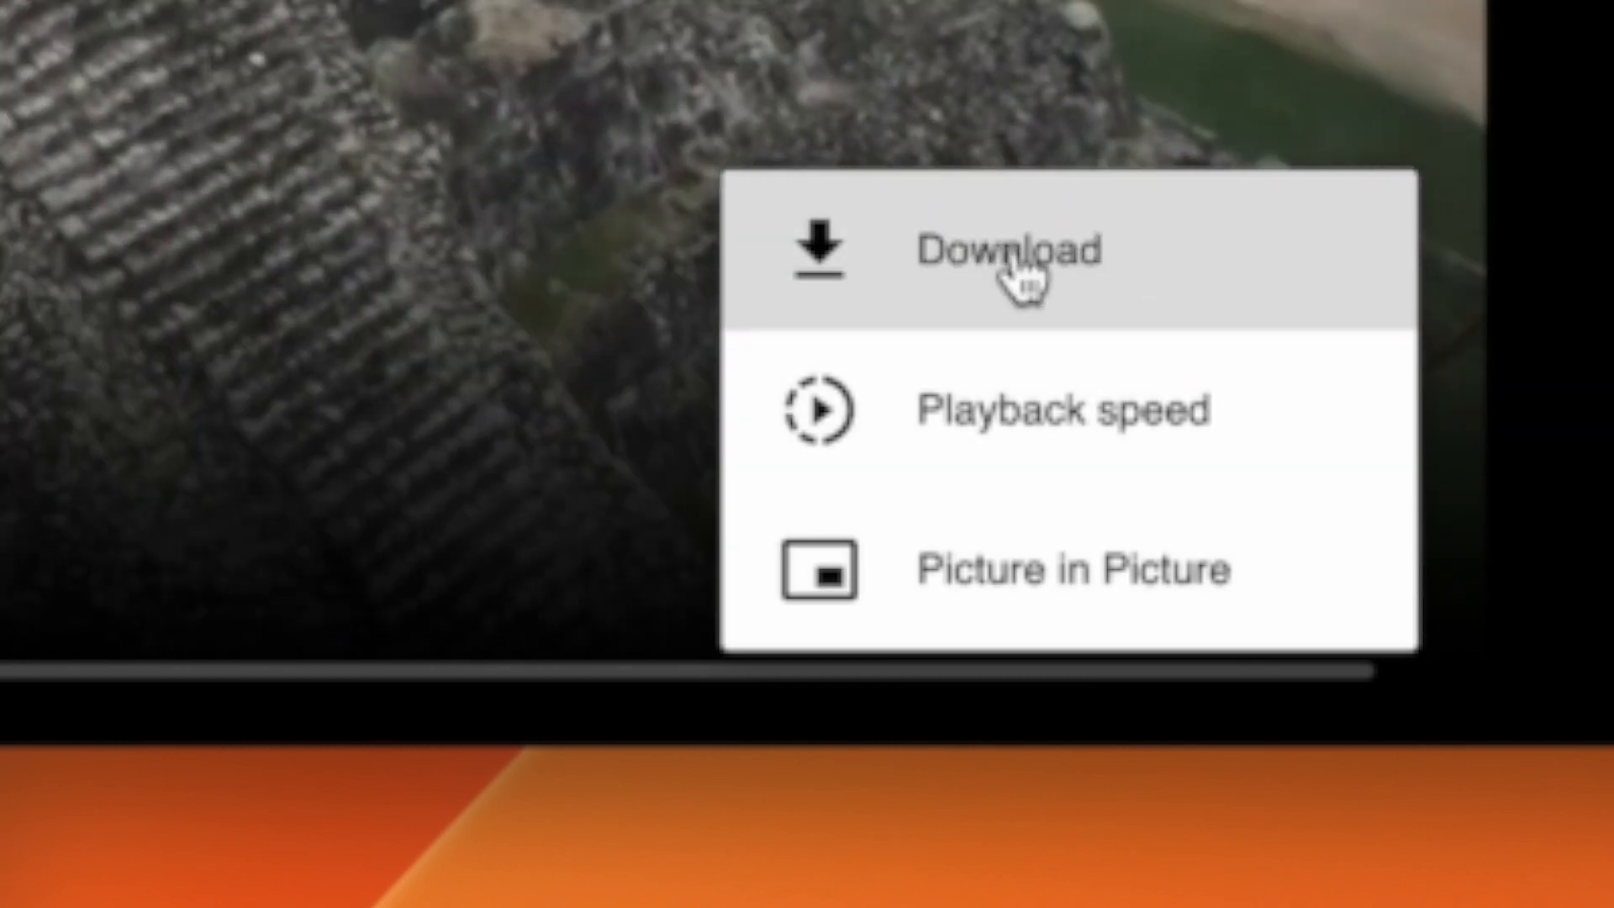
pyautogui.click(1034, 260)
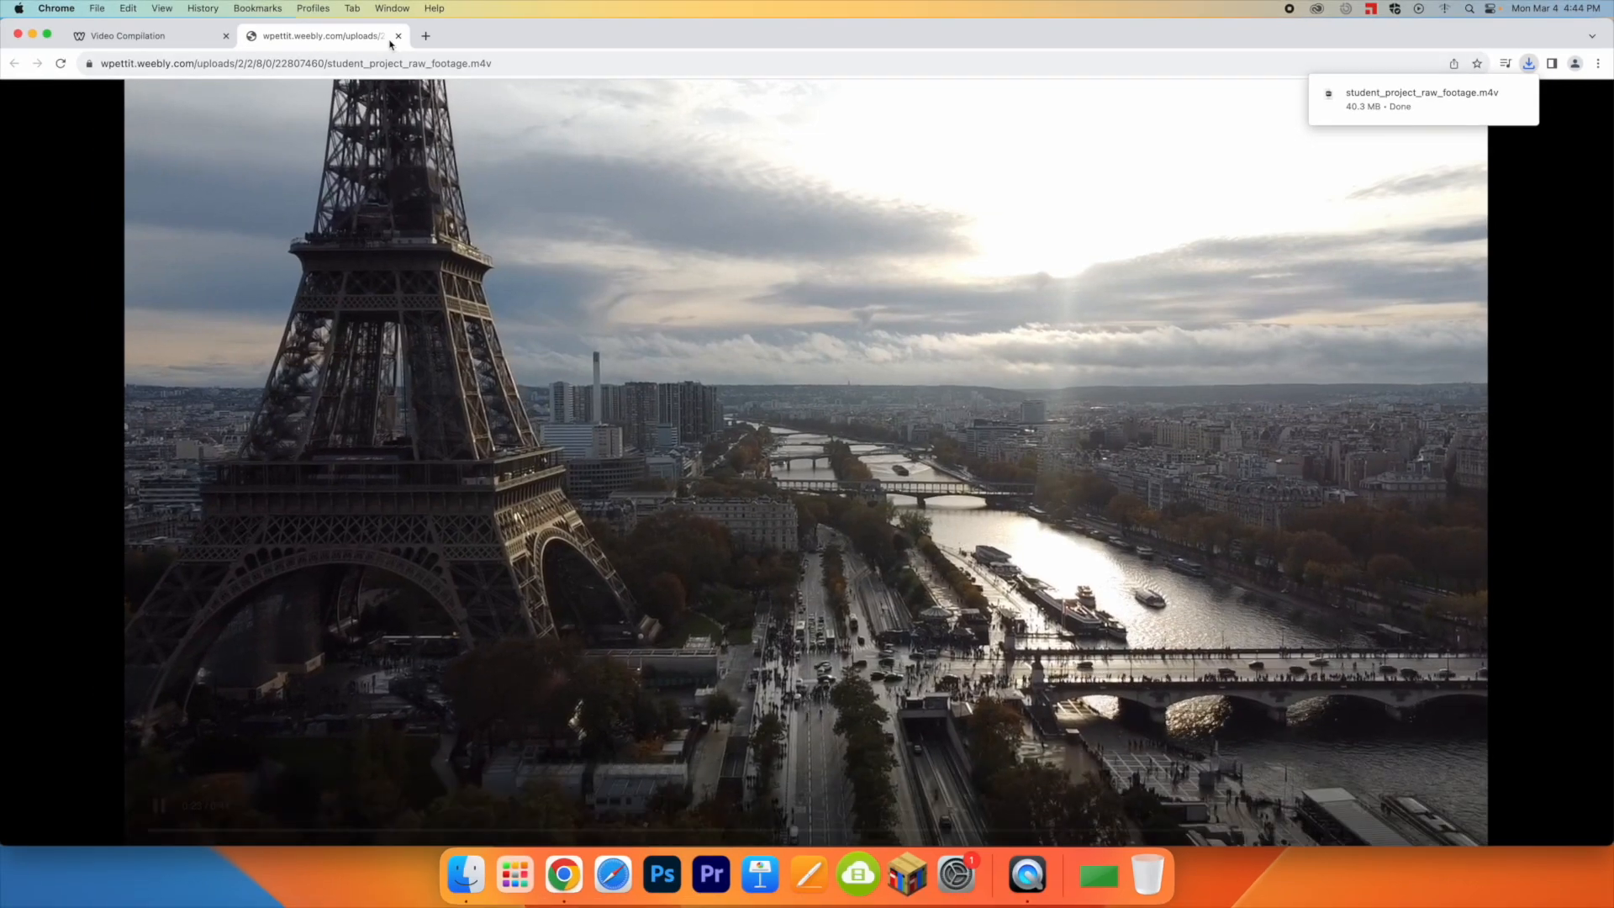
pyautogui.click(398, 36)
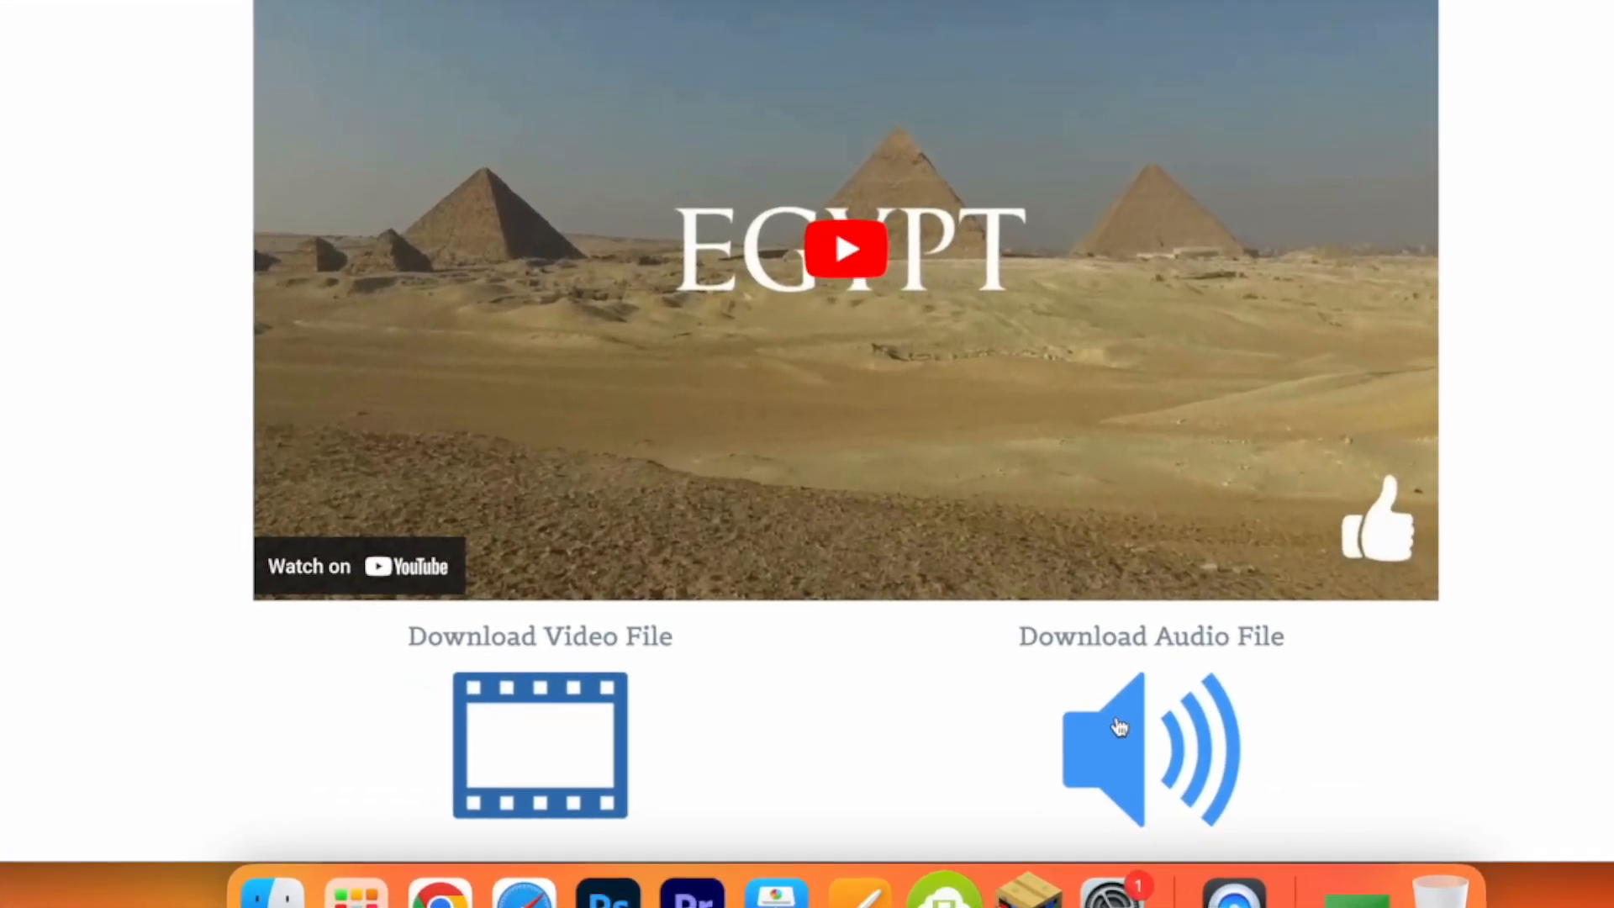
# Step: Download the good_times WAV audio file from the Video Compilation page and close its browser tab
pyautogui.click(960, 767)
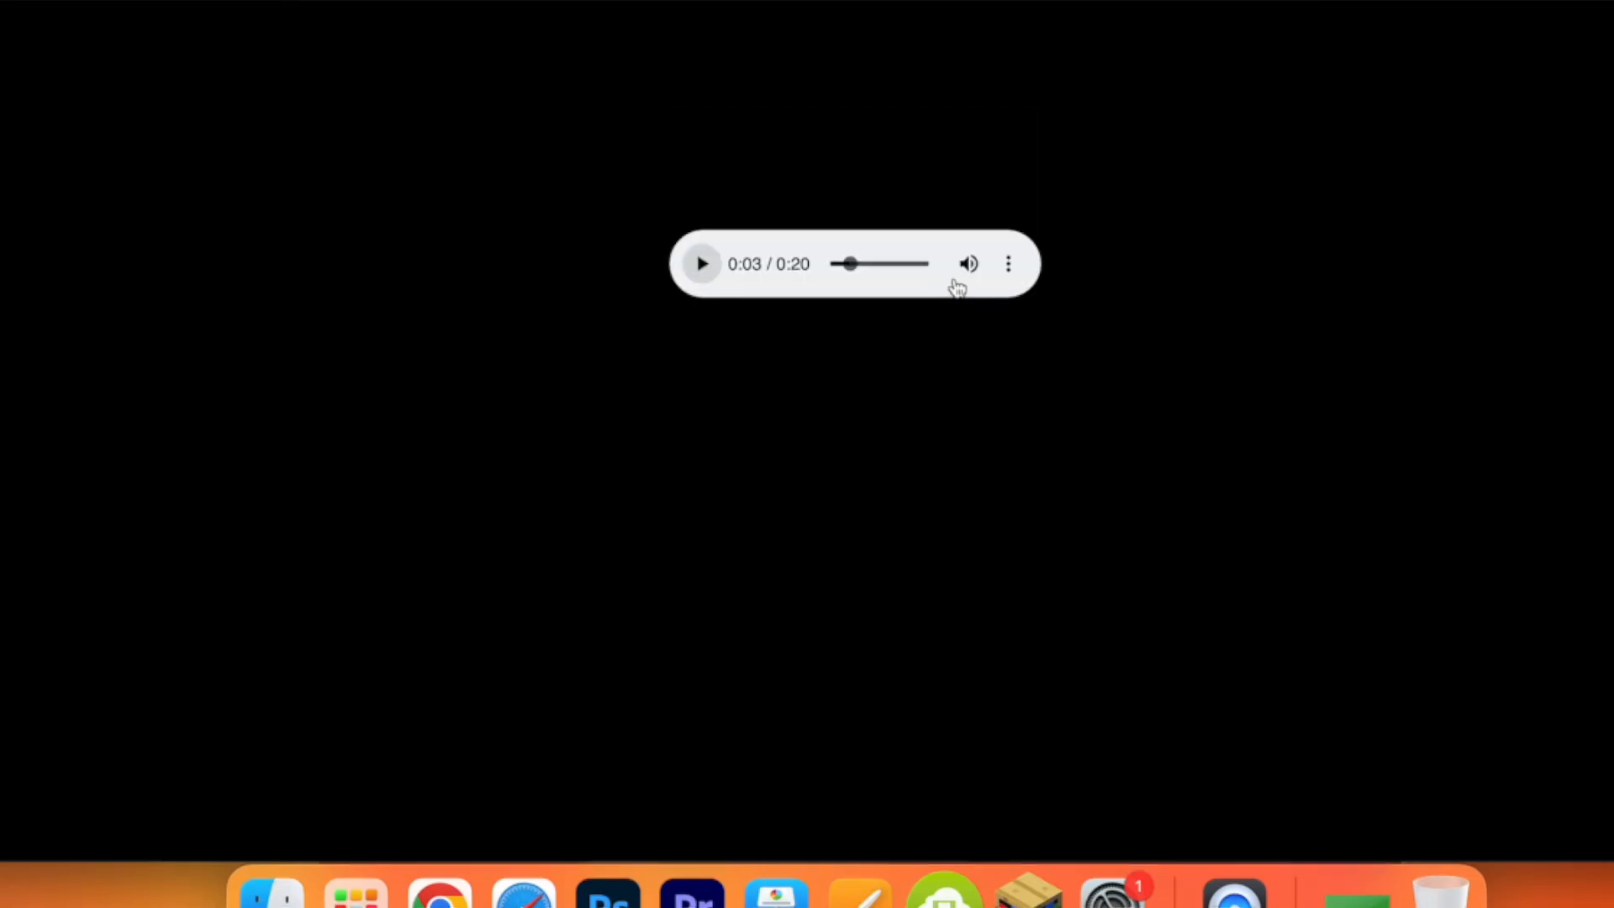
pyautogui.click(1008, 263)
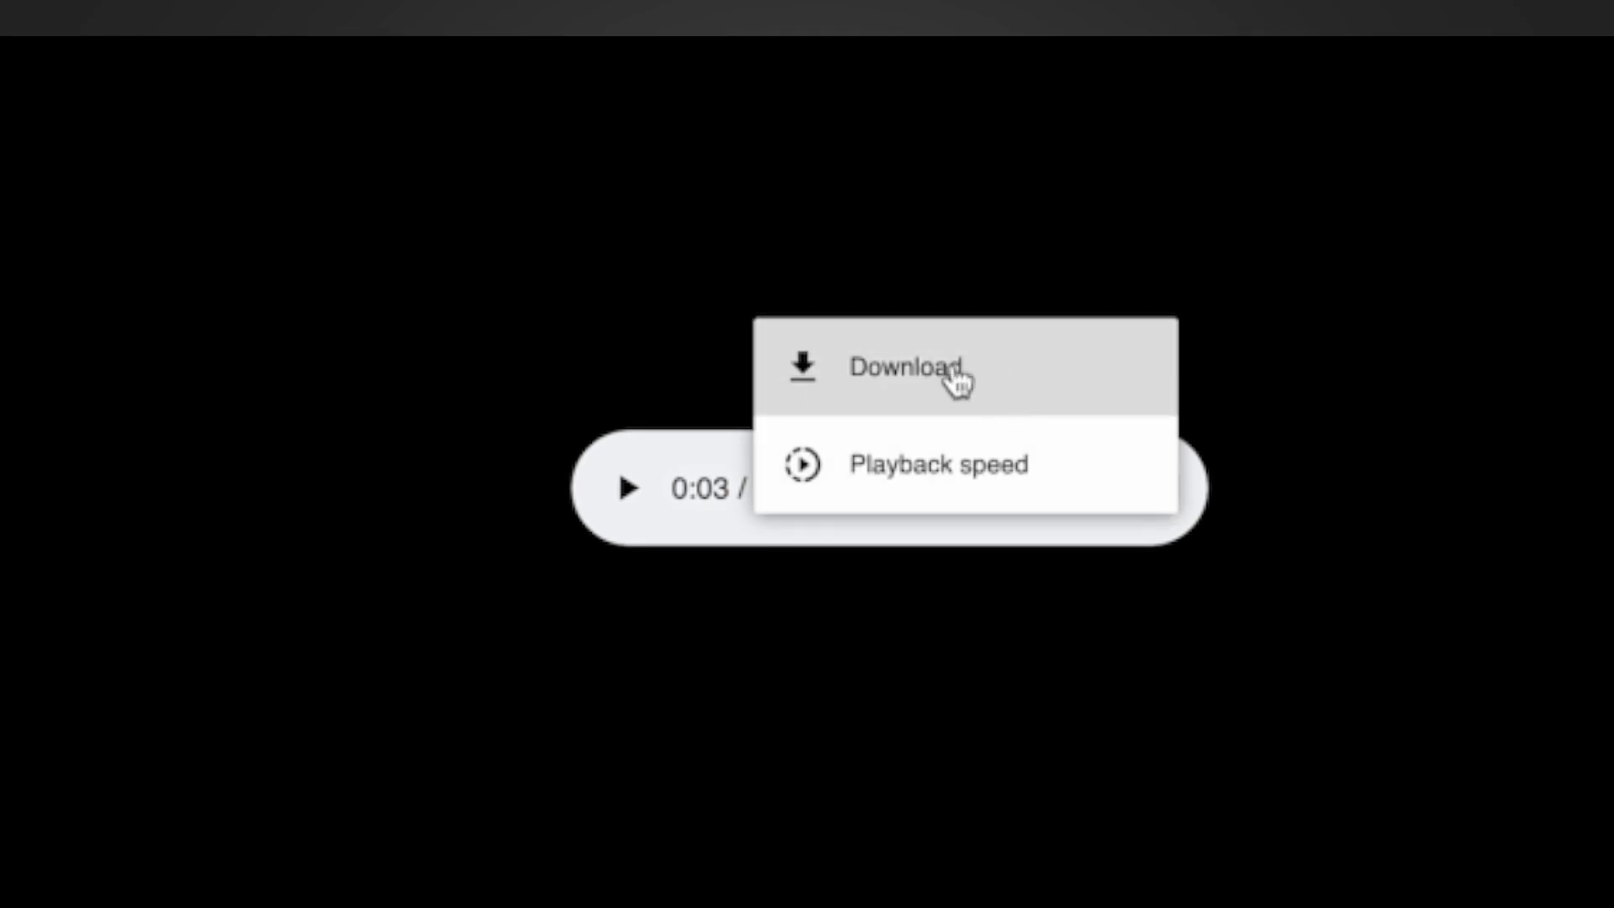
pyautogui.click(919, 395)
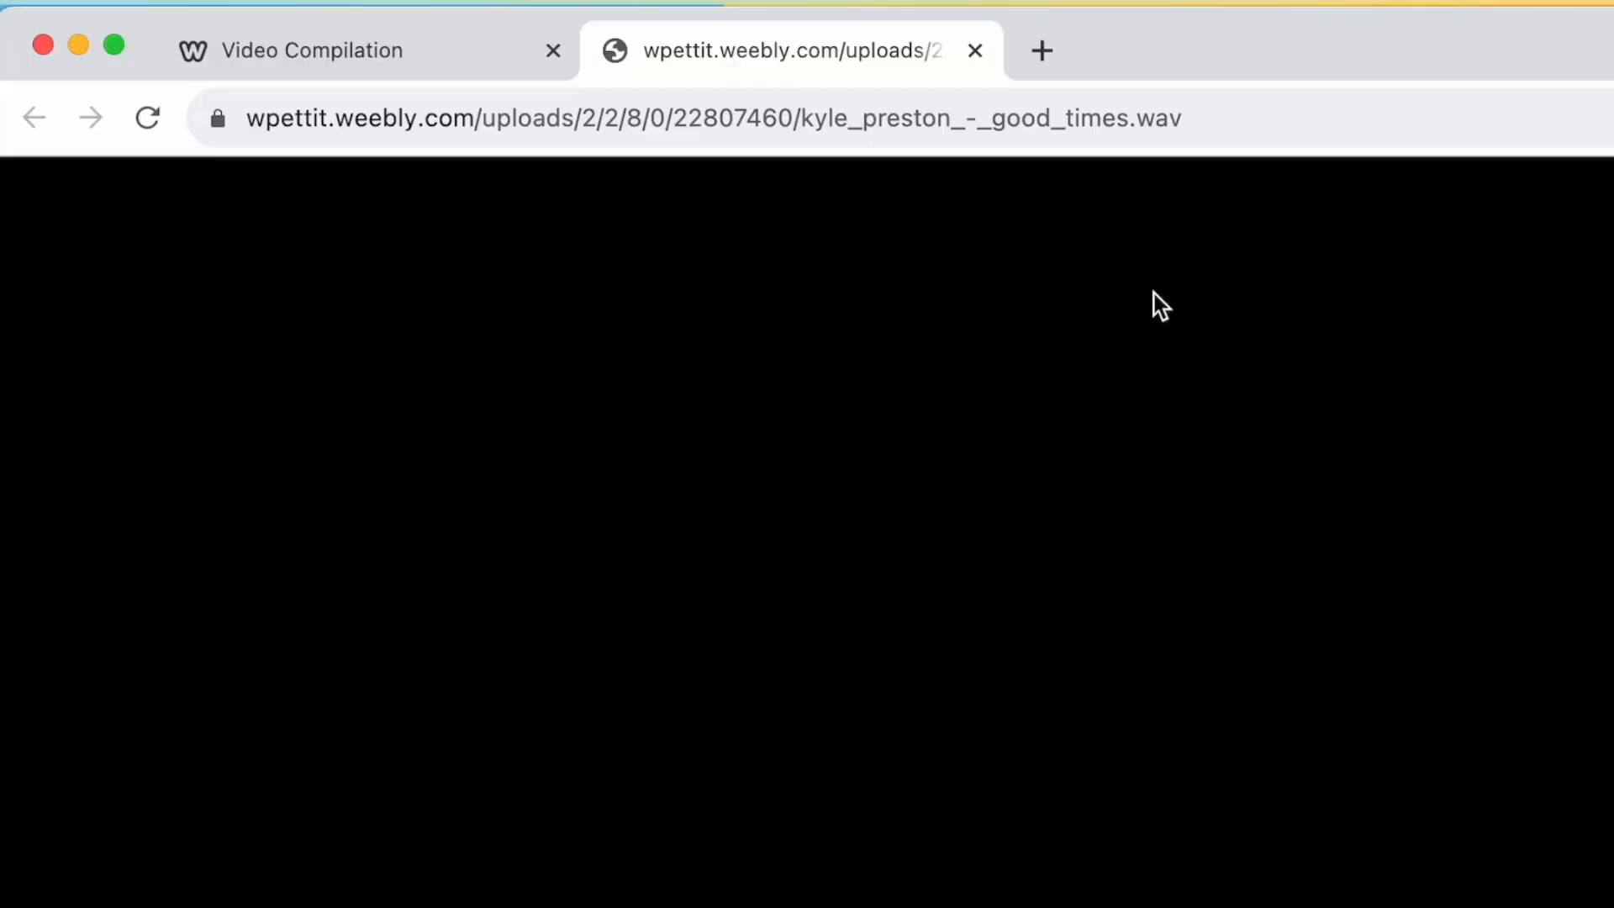
pyautogui.click(973, 54)
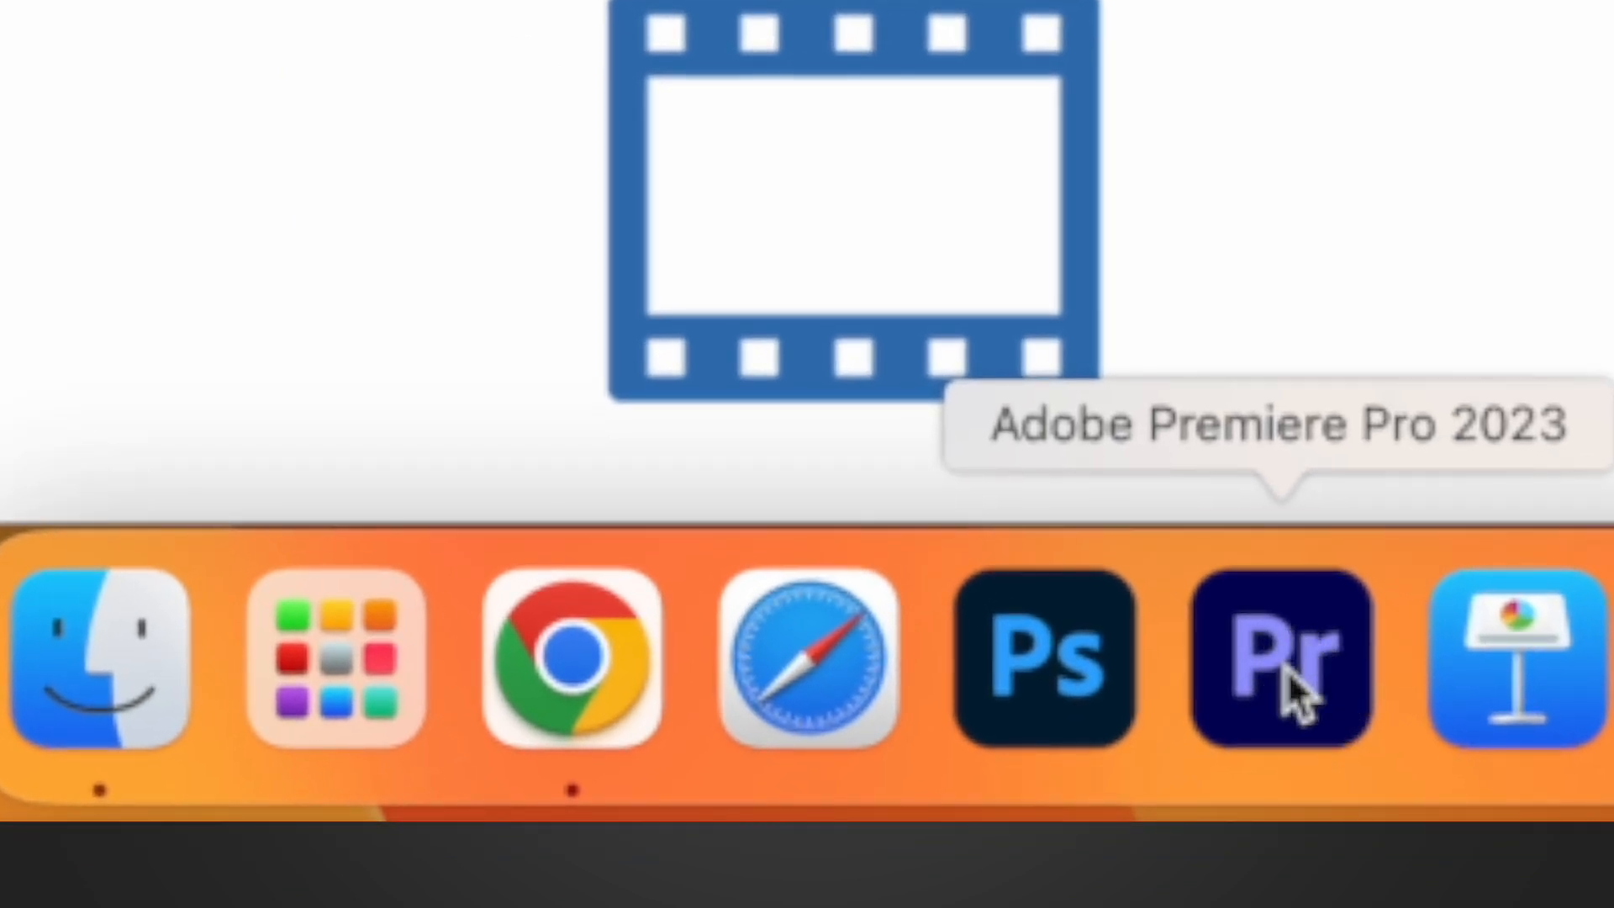
# Step: Launch Adobe Premiere Pro 2023 and allow it to access files in the Documents and Desktop folders
pyautogui.click(351, 696)
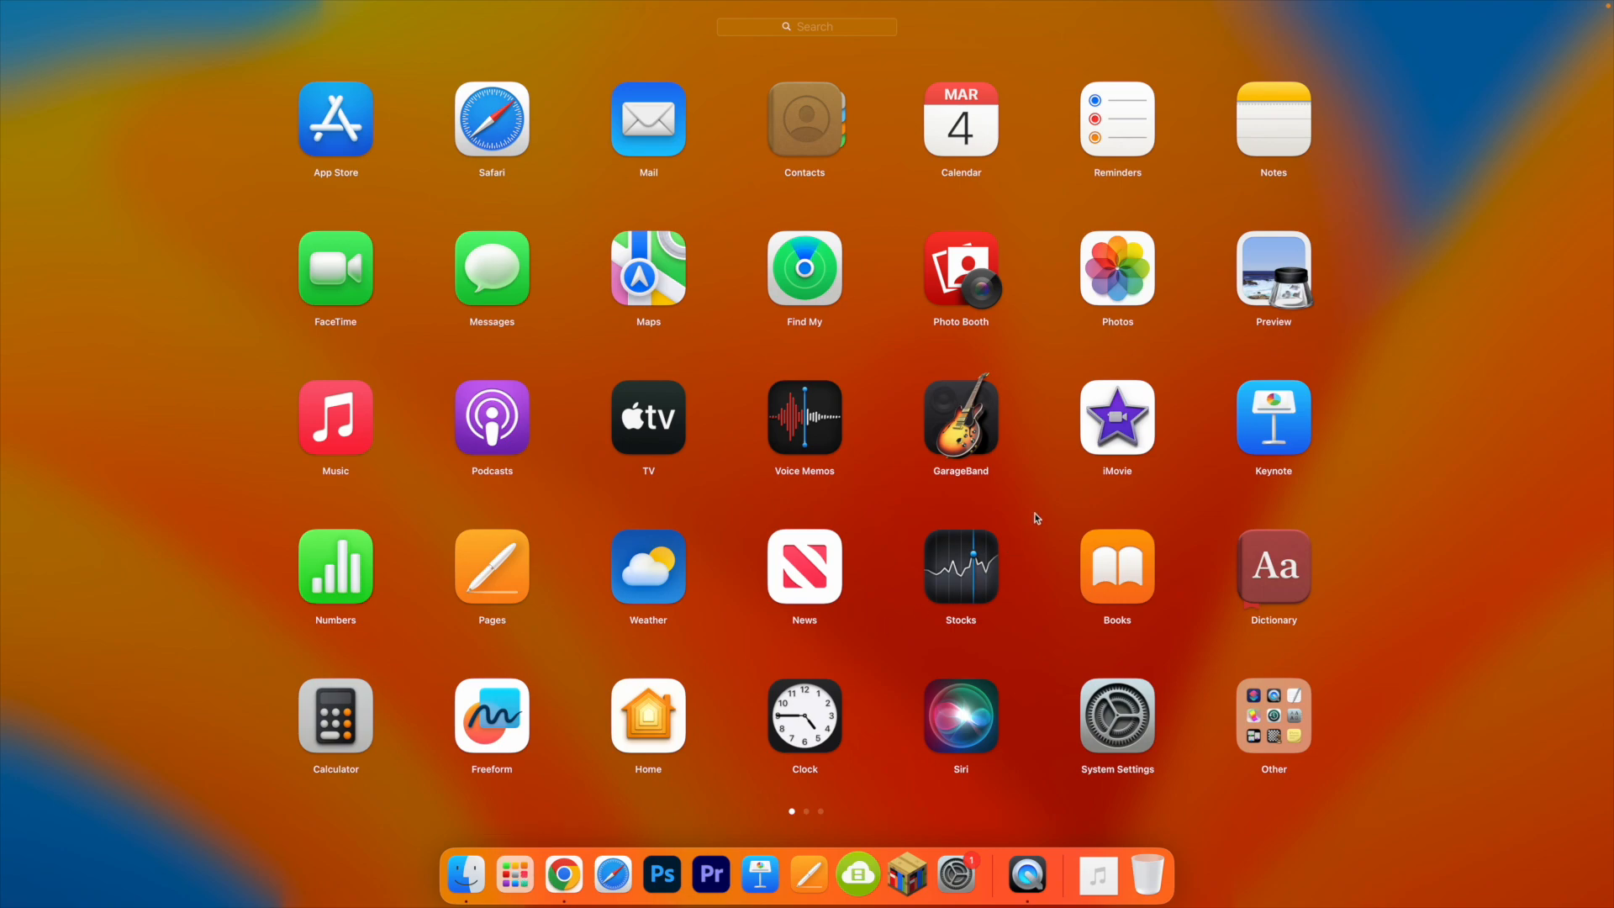
pyautogui.moveTo(1026, 524); pyautogui.dragTo(761, 511)
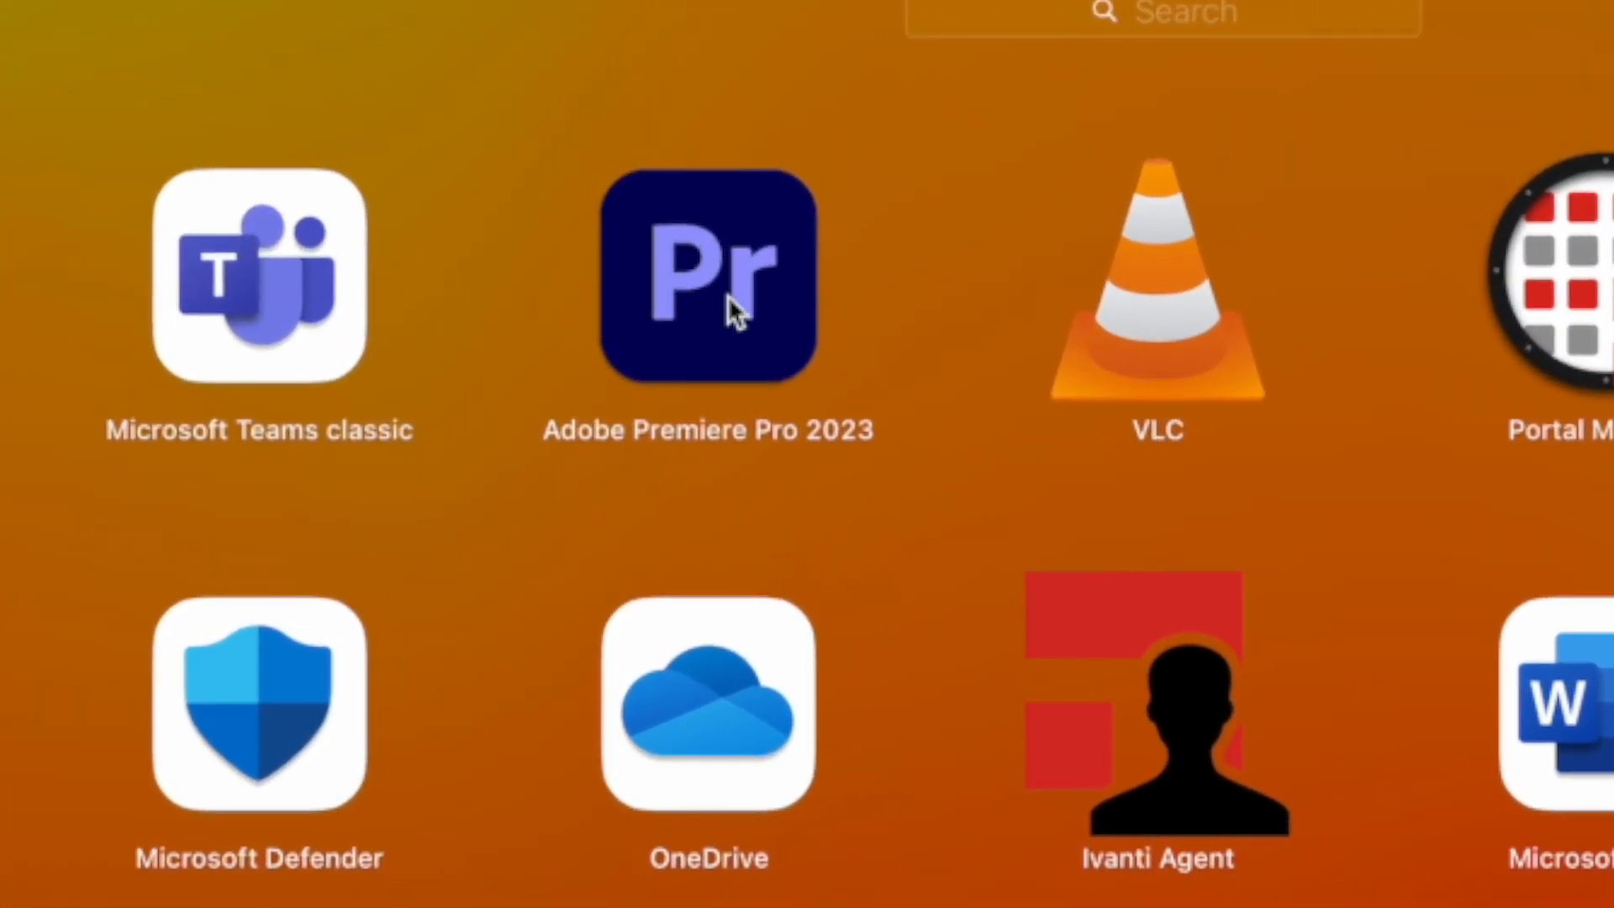
pyautogui.click(727, 298)
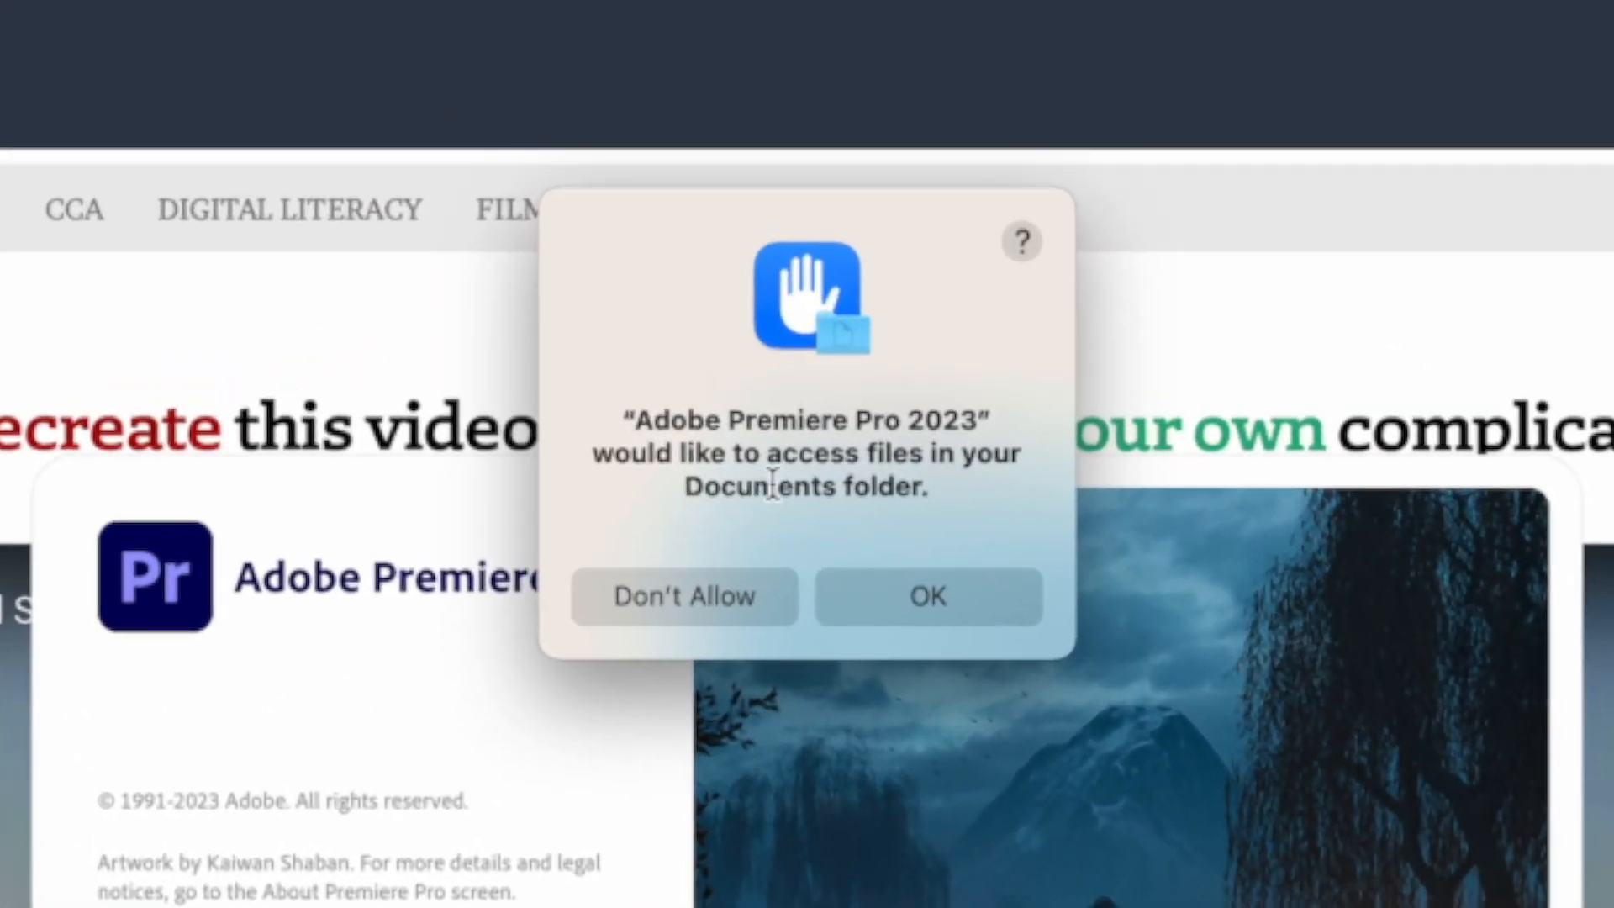
pyautogui.click(924, 602)
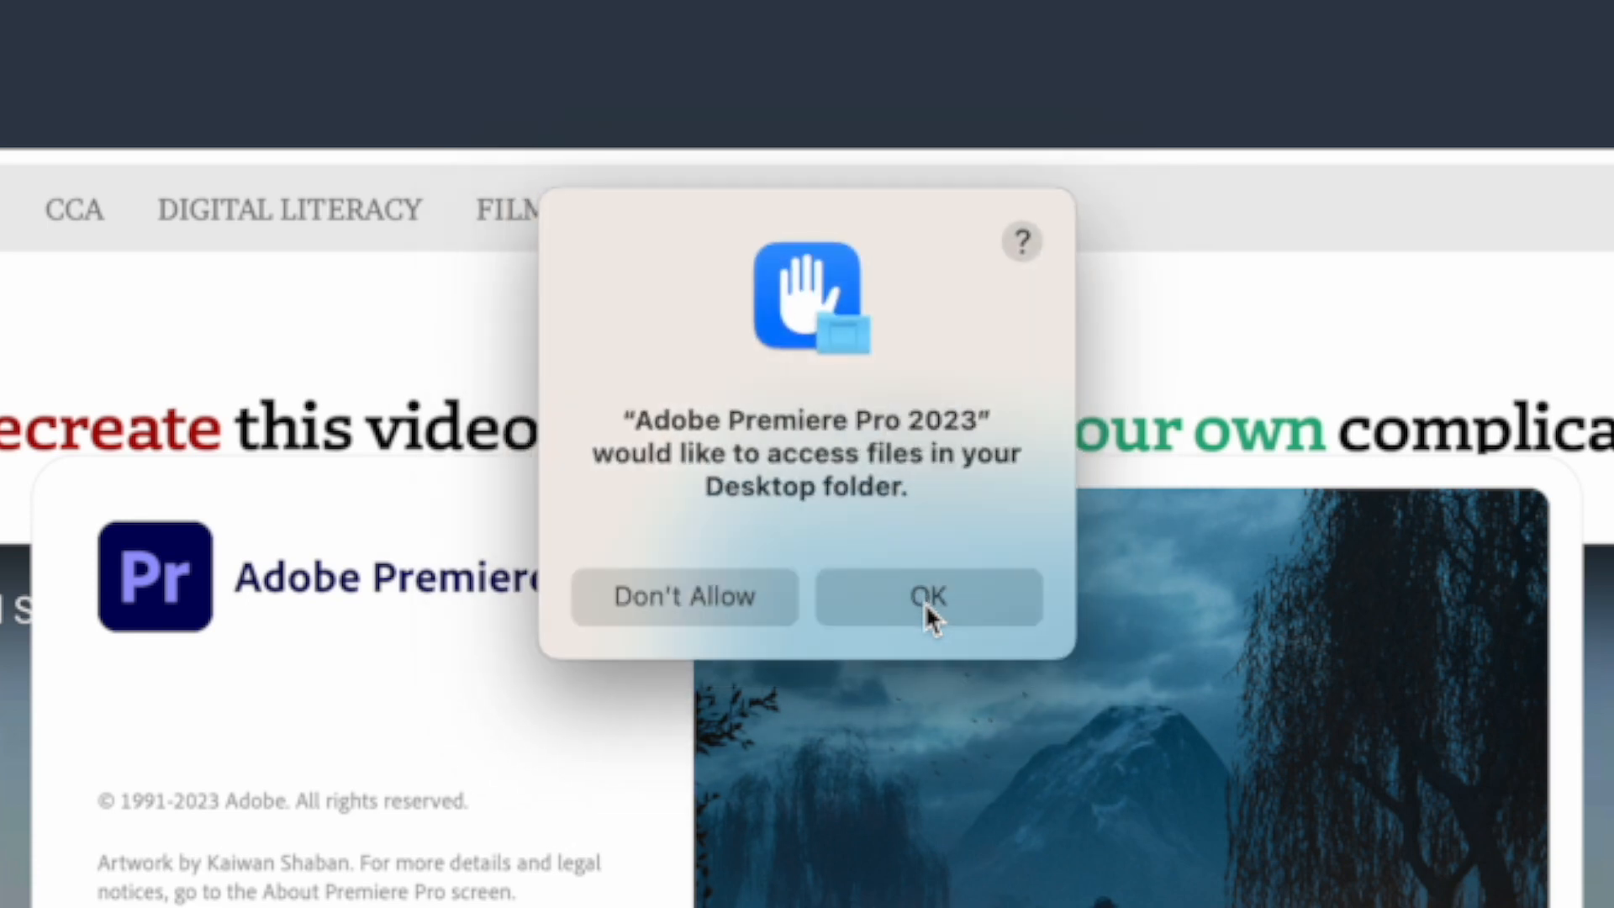
pyautogui.click(956, 602)
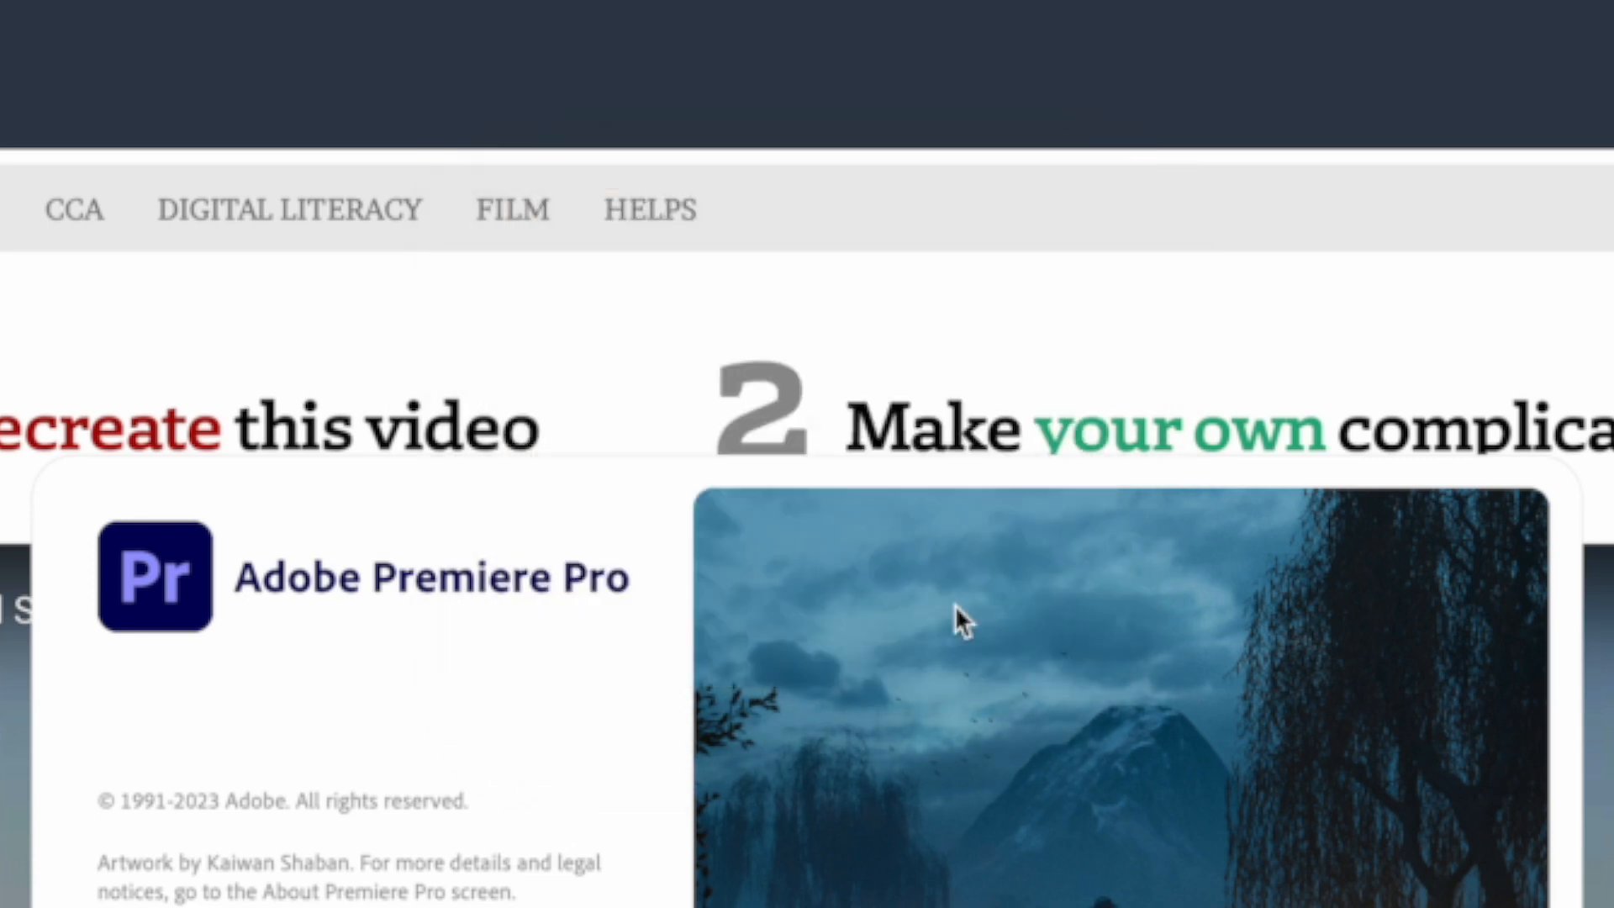
pyautogui.click(947, 596)
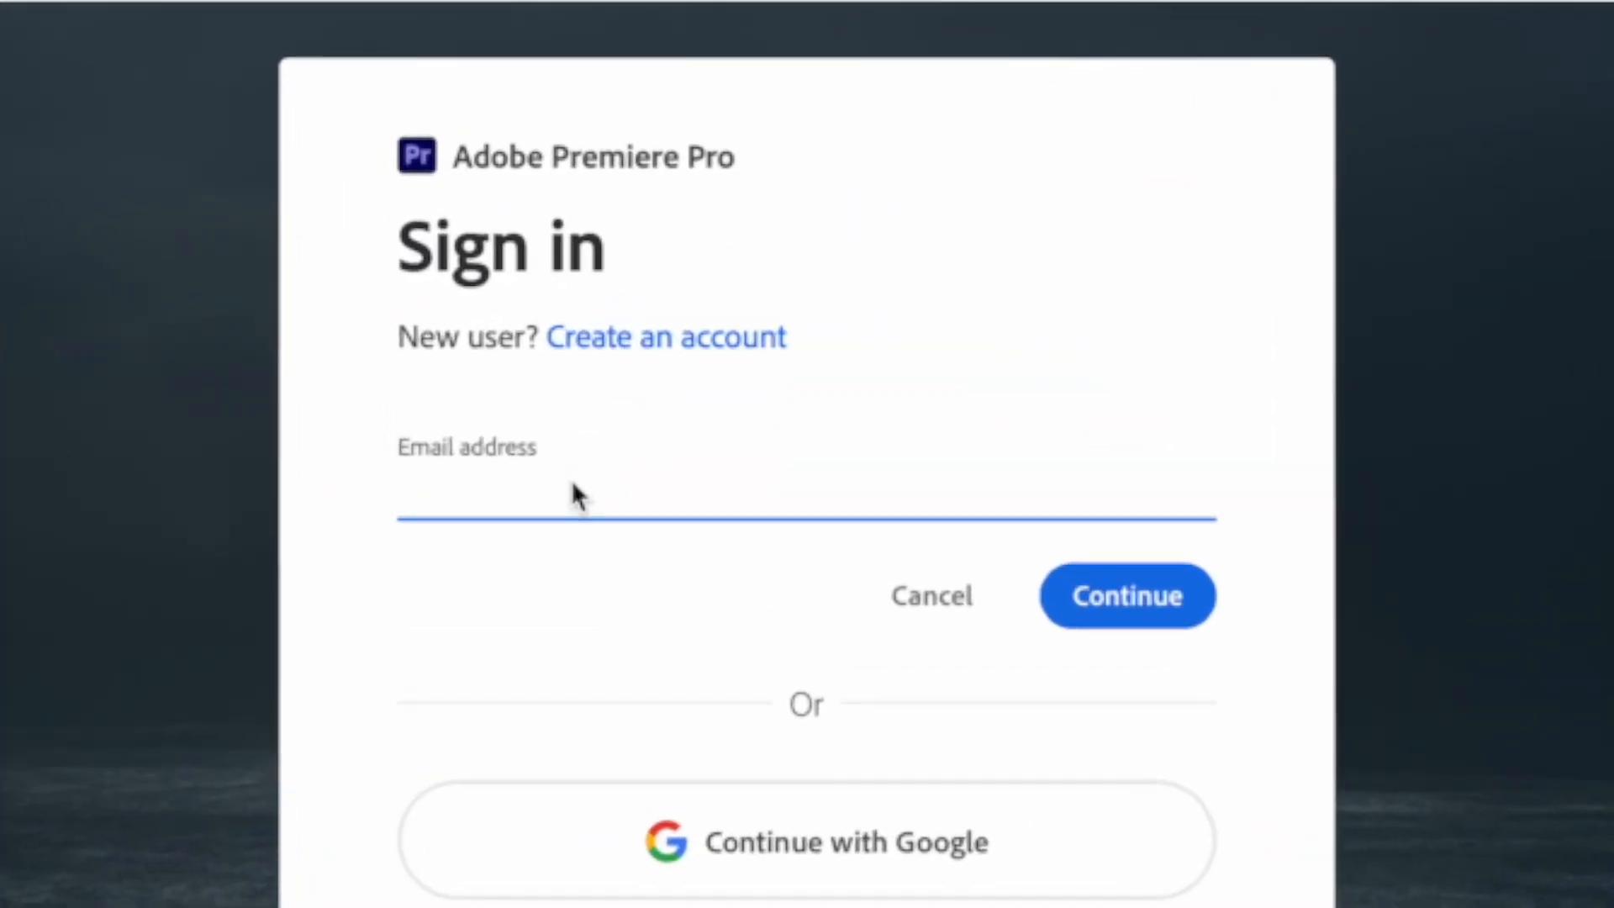
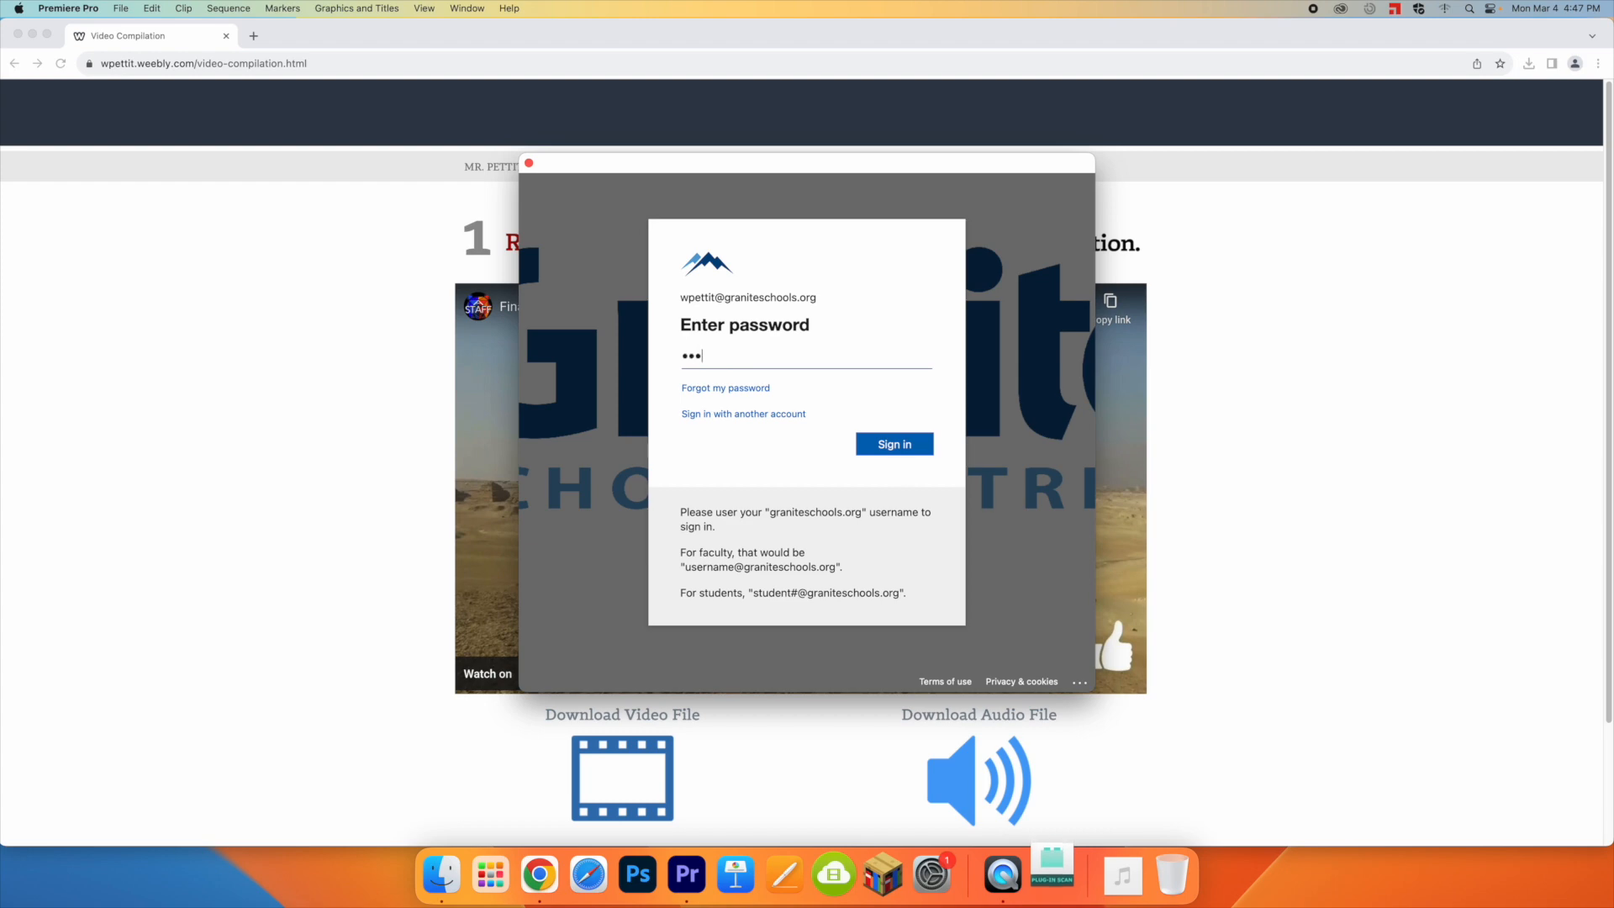
# Step: Sign in to Premiere Pro with the school account's e-mail address and password
pyautogui.press('Return')
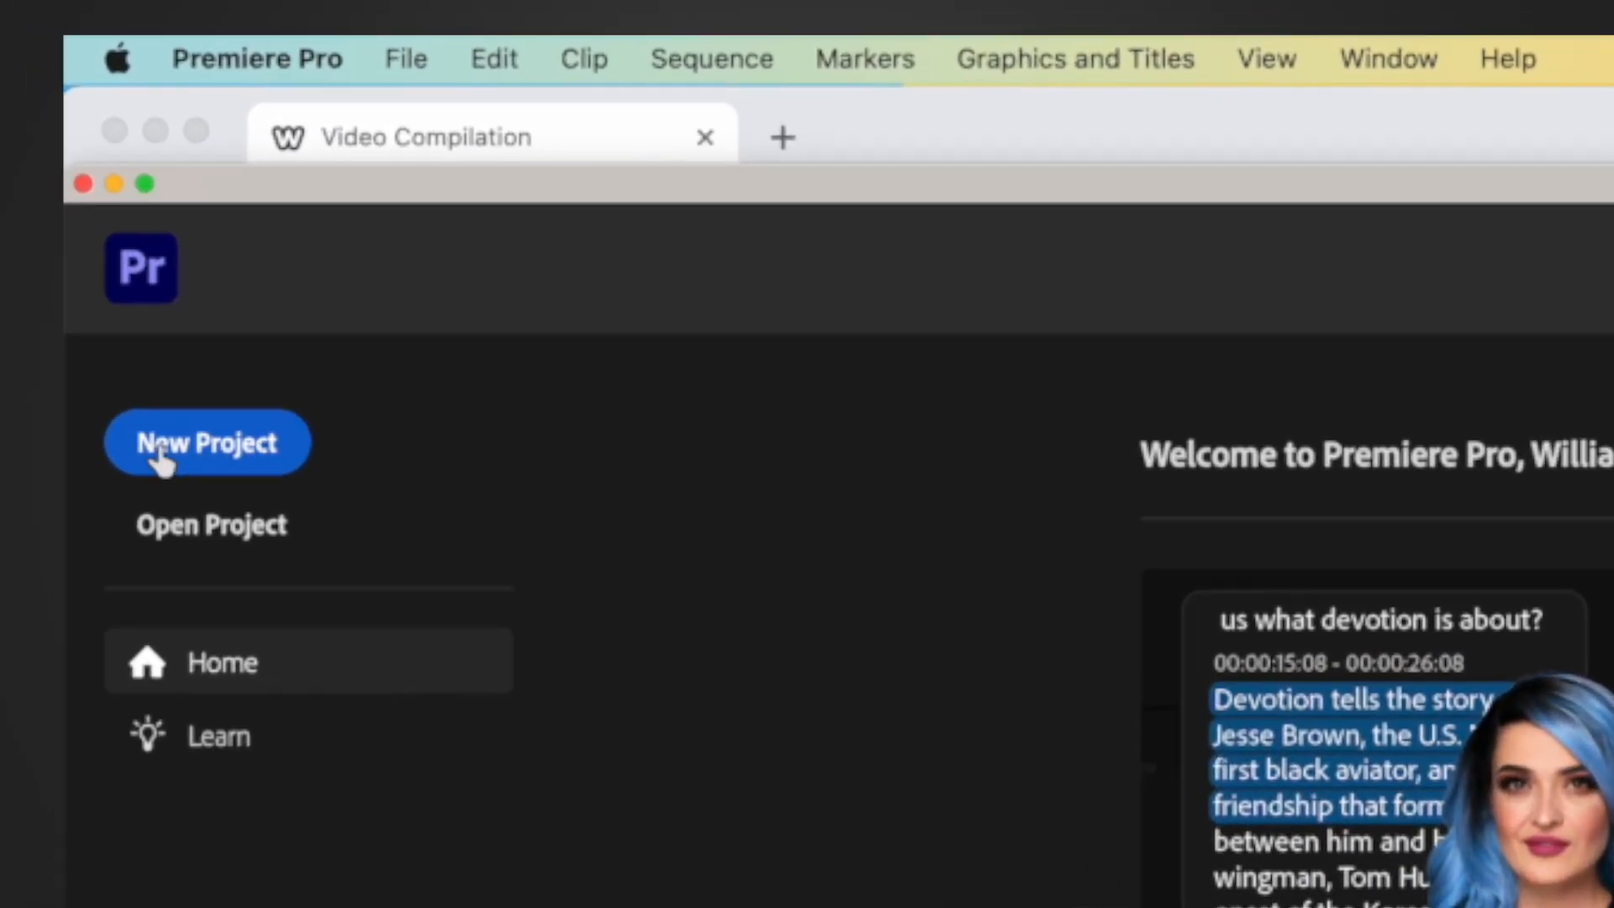
# Step: Start a new project and name it World Places
pyautogui.click(273, 454)
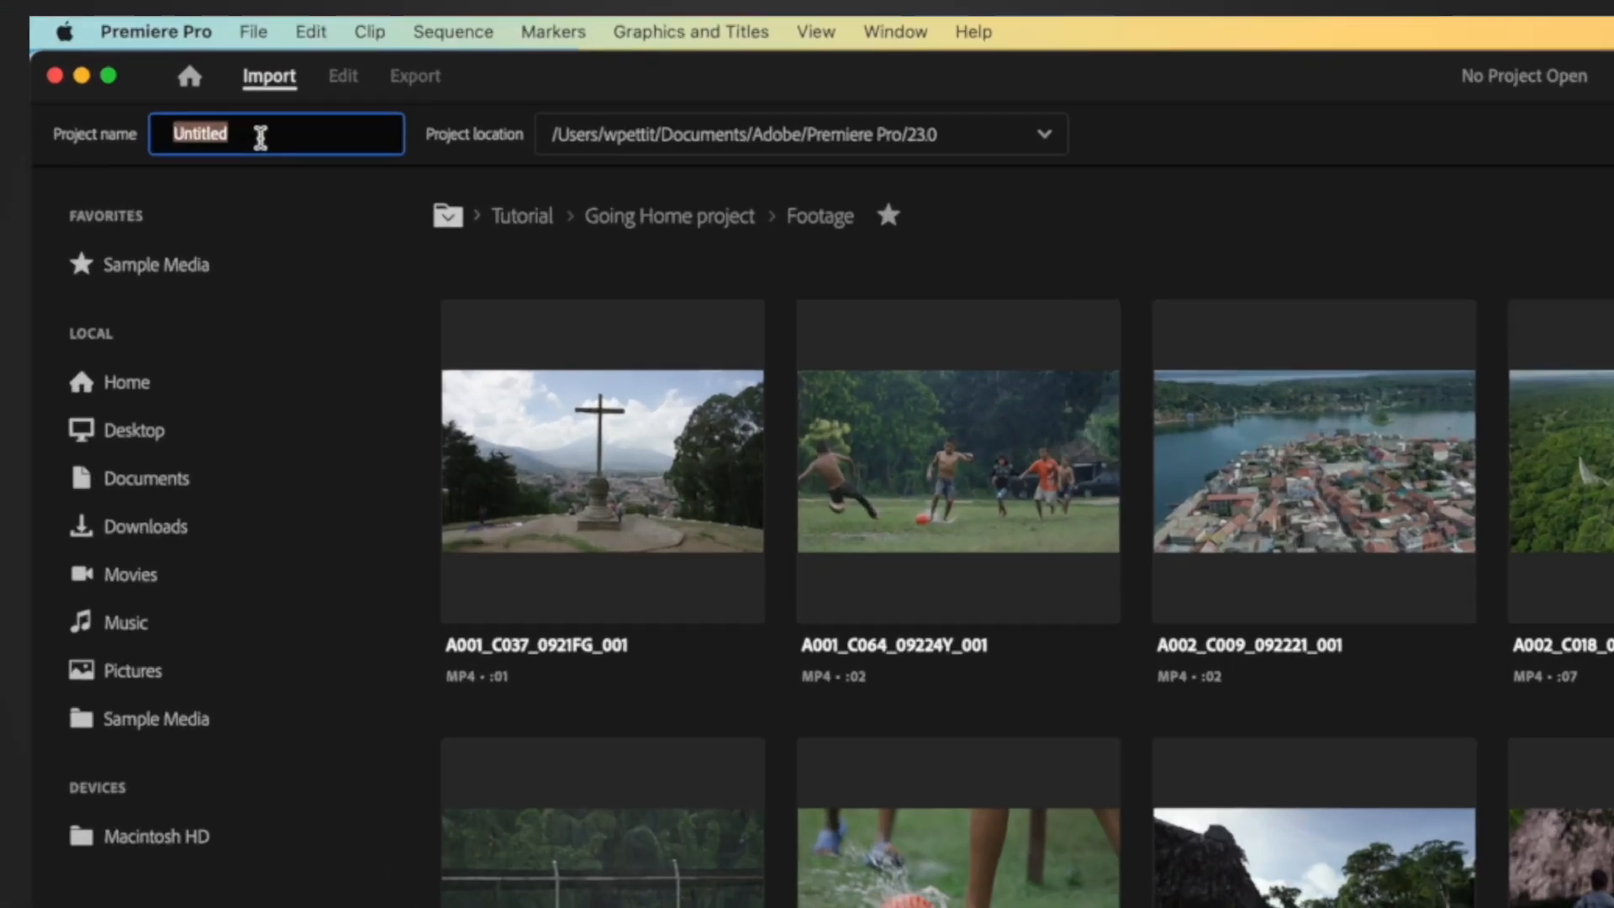
pyautogui.moveTo(140, 64); pyautogui.dragTo(42, 64)
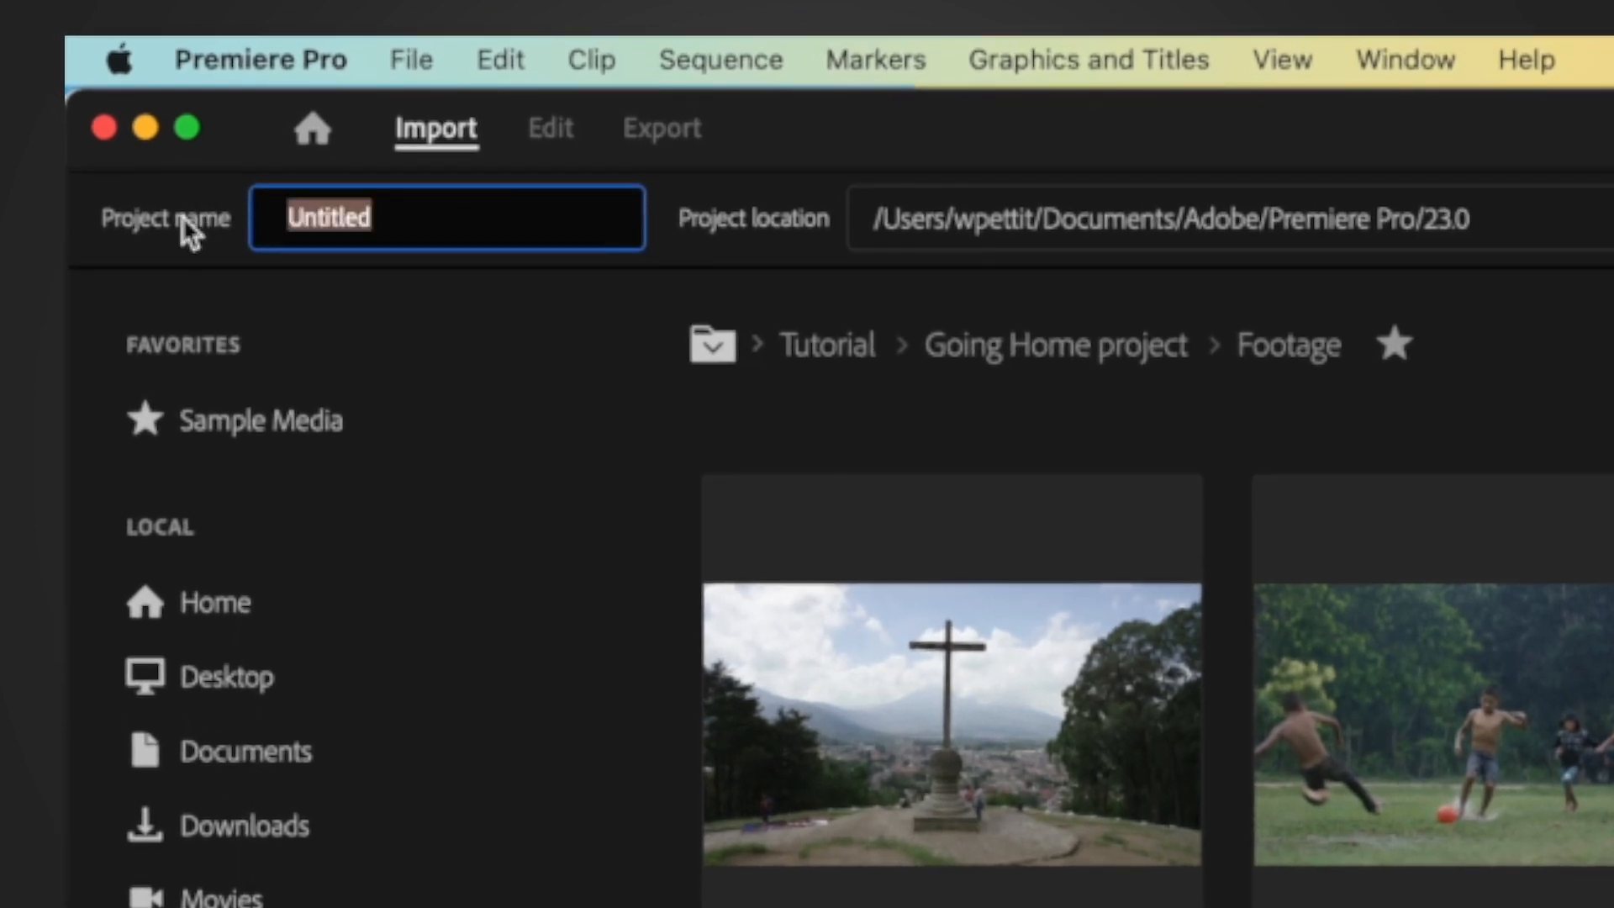
pyautogui.write('World Places')
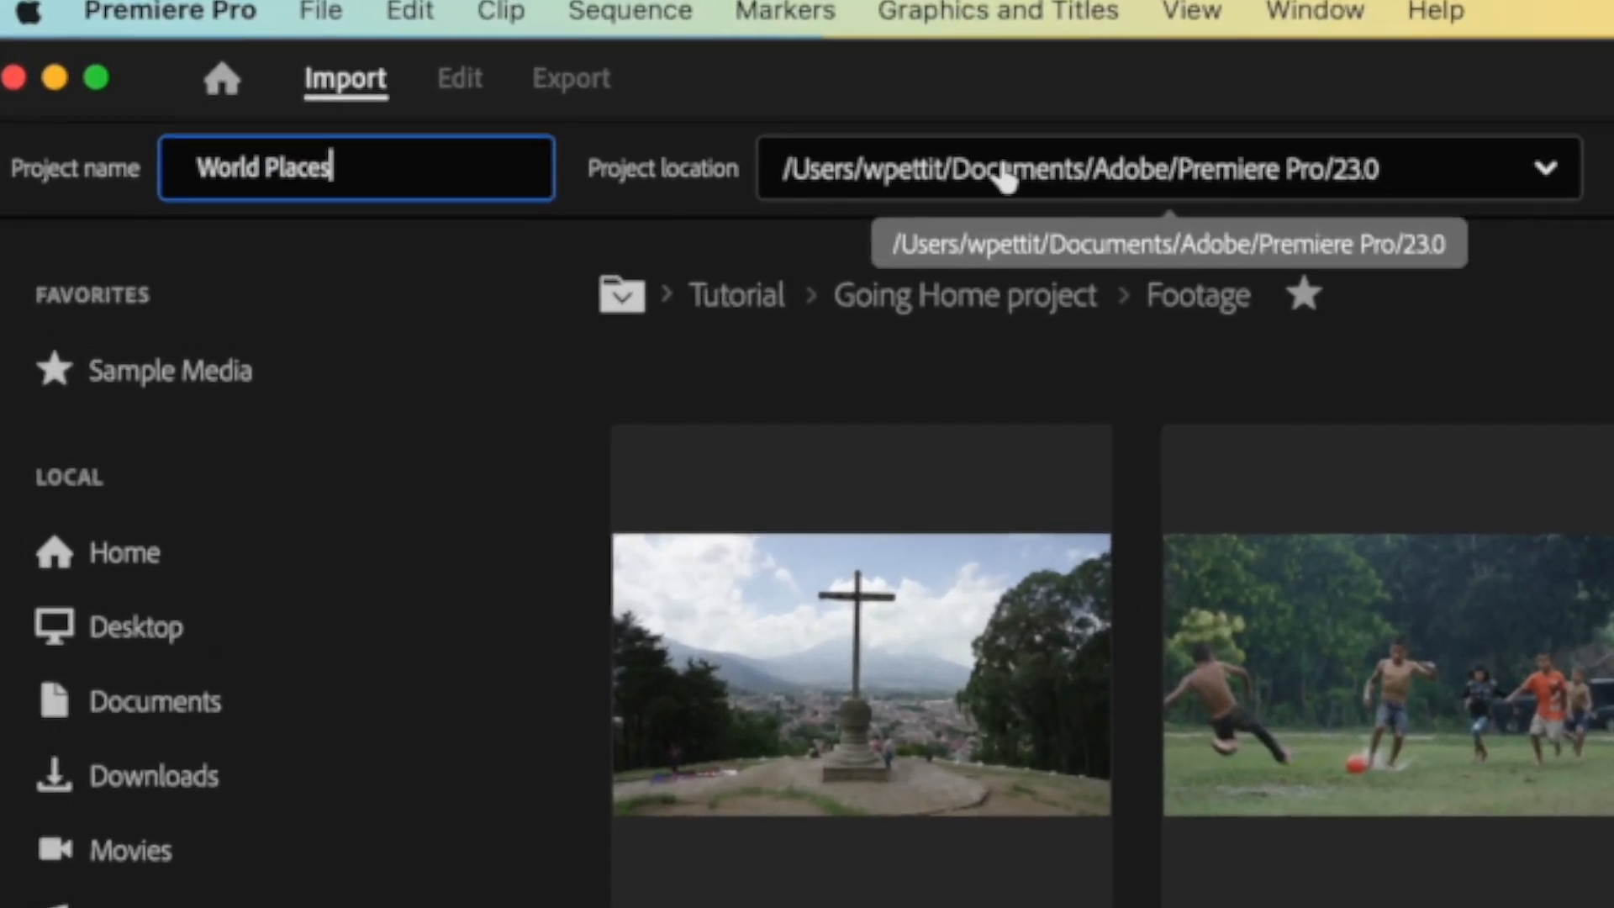
# Step: Set the project location to the Desktop folder and create the project
pyautogui.click(1000, 172)
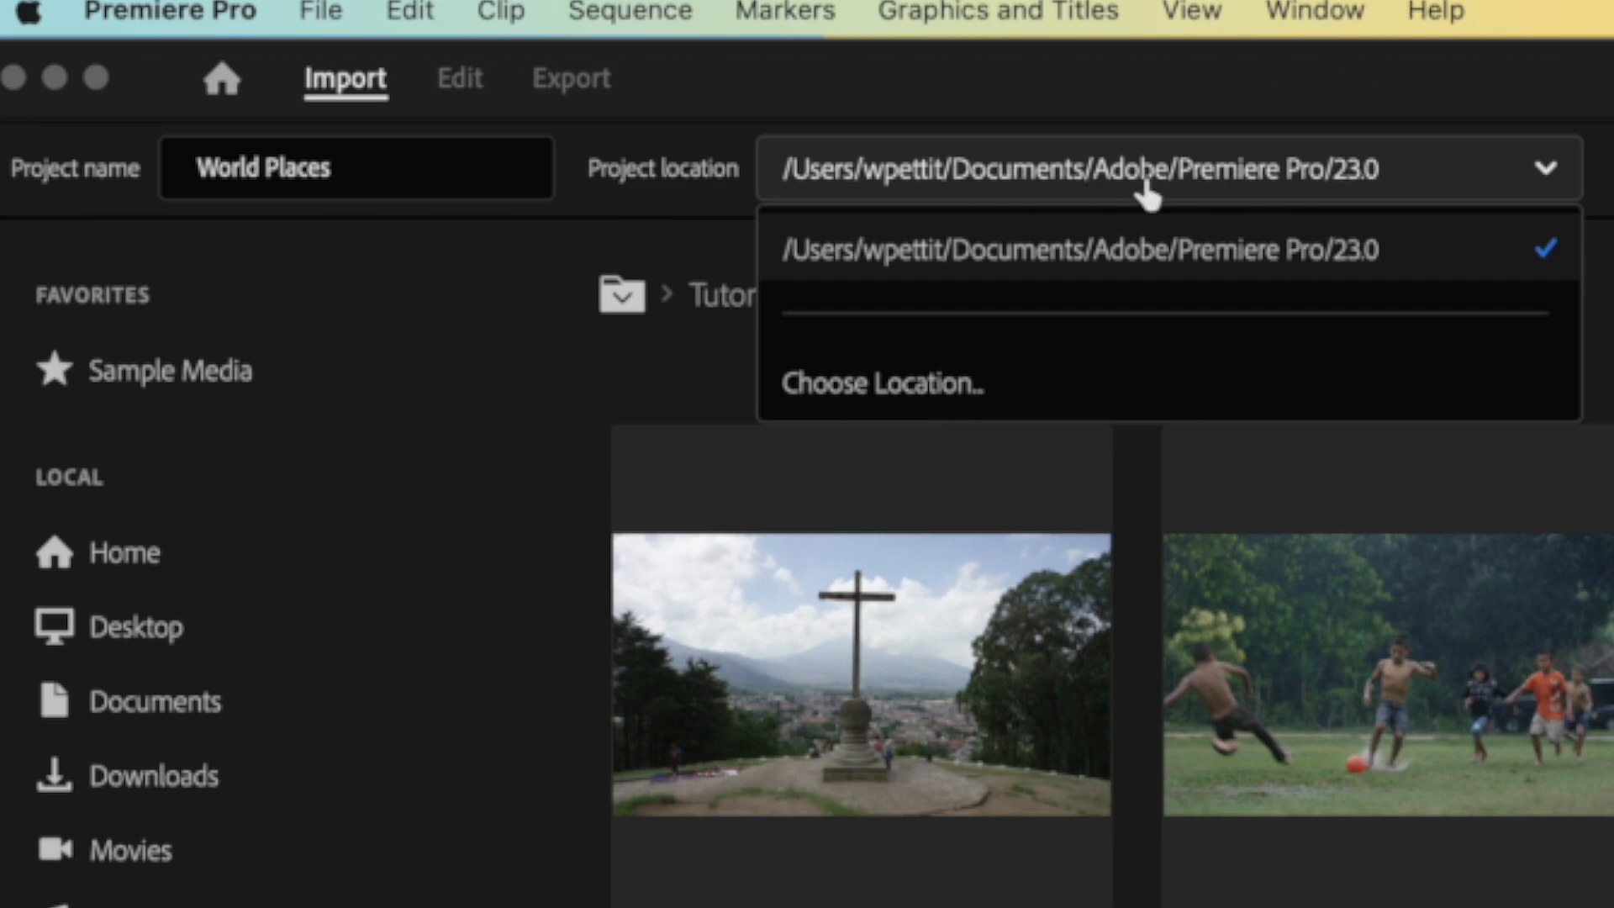
pyautogui.click(907, 395)
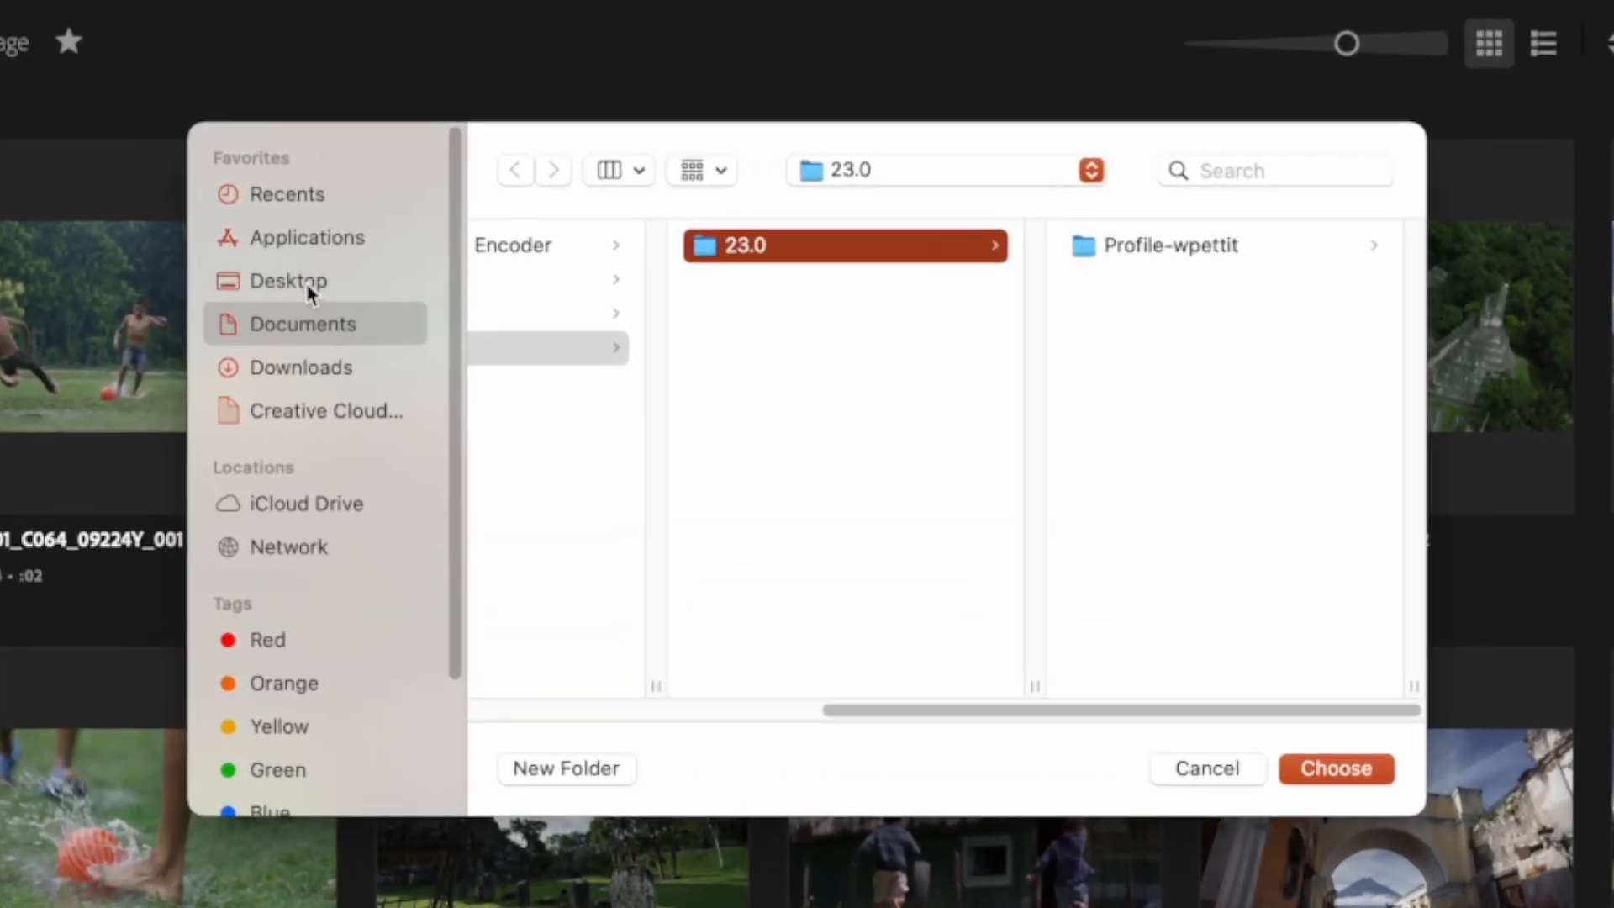
pyautogui.click(315, 286)
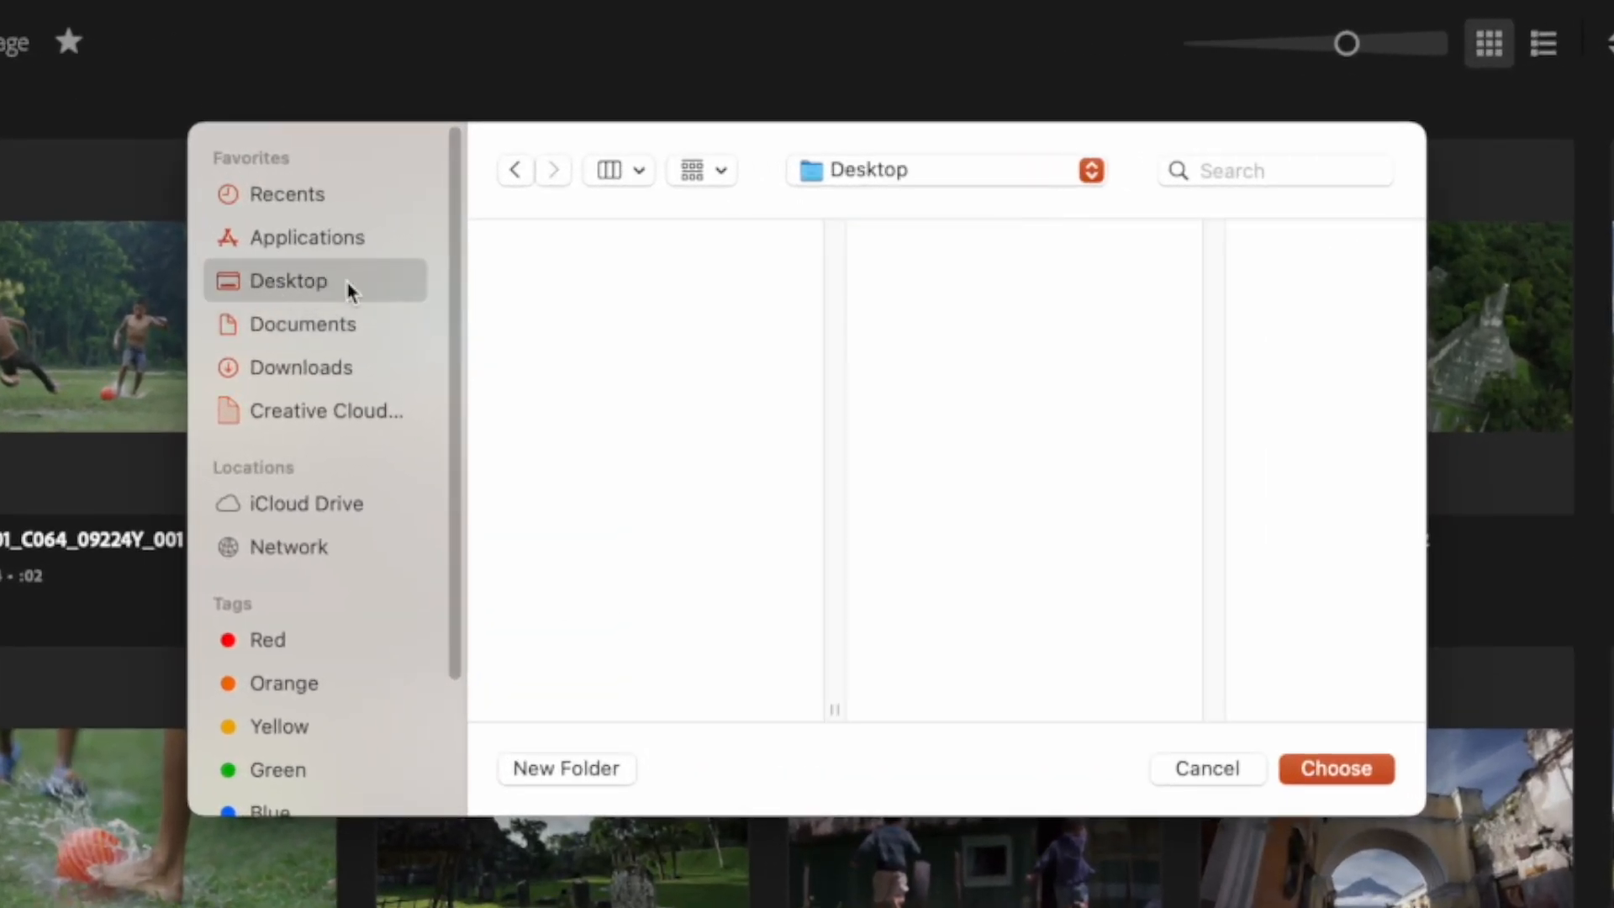
pyautogui.click(1369, 774)
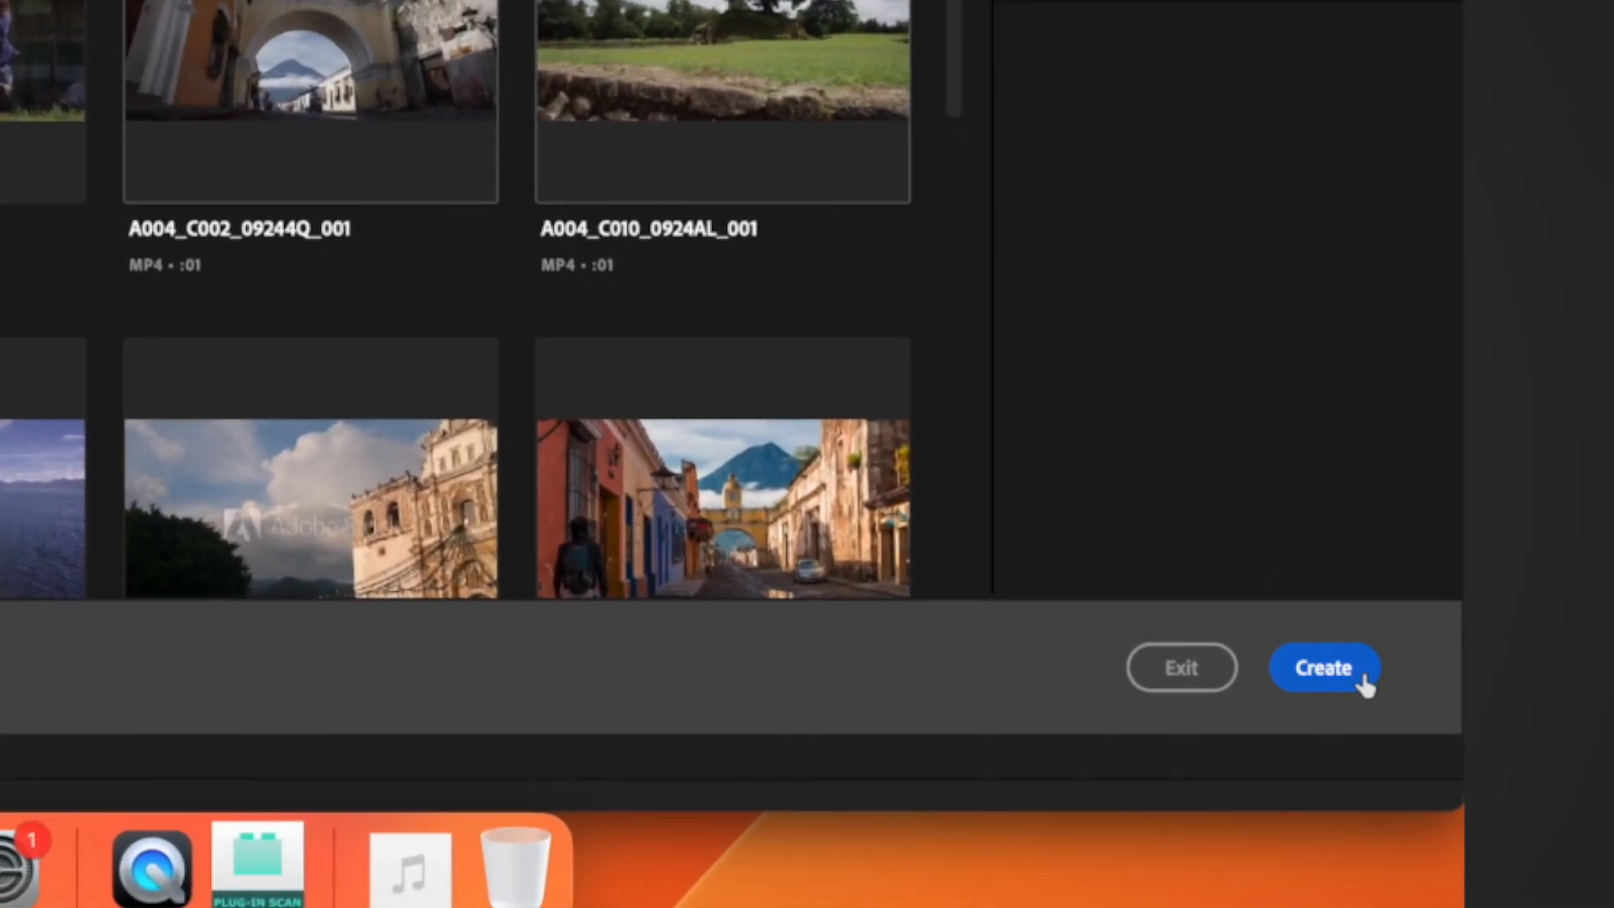
pyautogui.click(1356, 679)
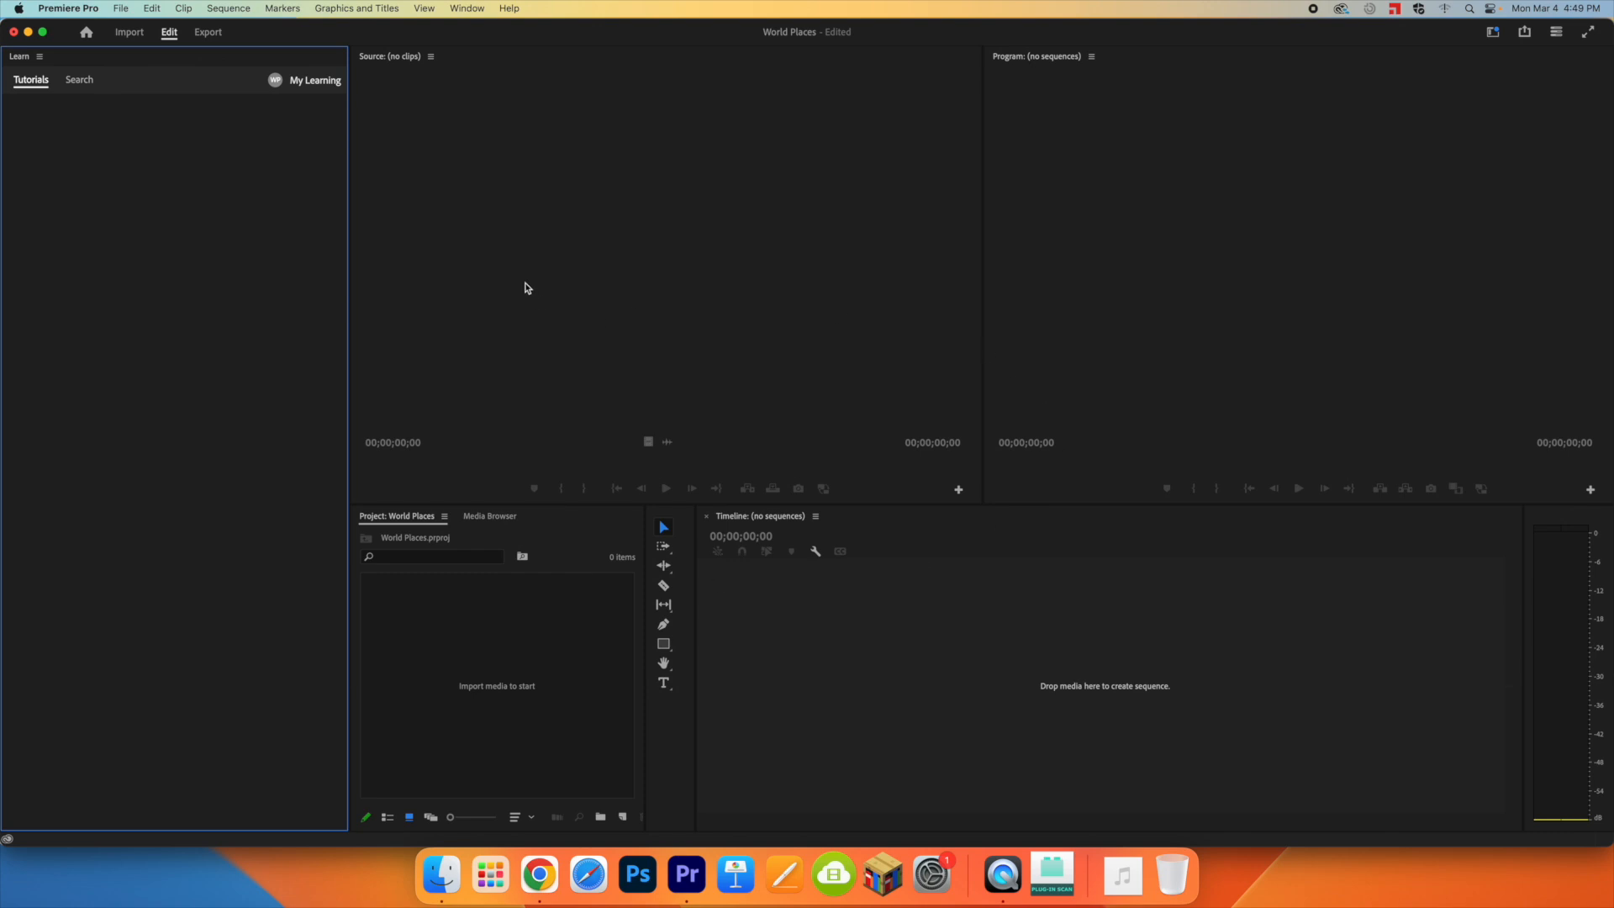
# Step: Switch the workspace layout to Essentials
pyautogui.click(467, 9)
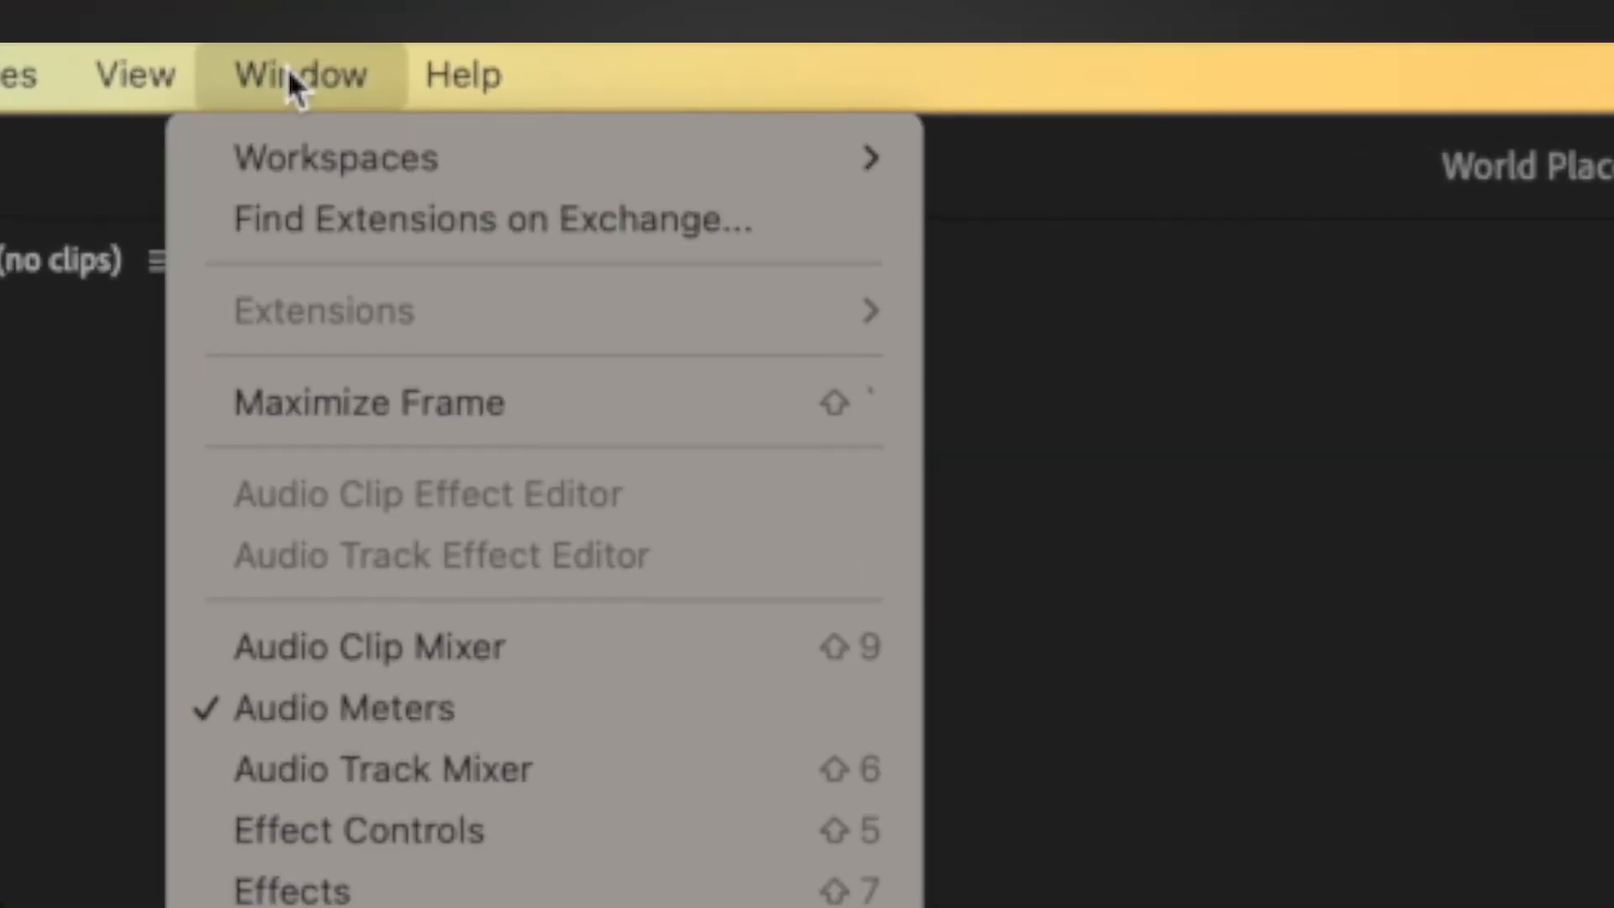
pyautogui.moveTo(283, 160)
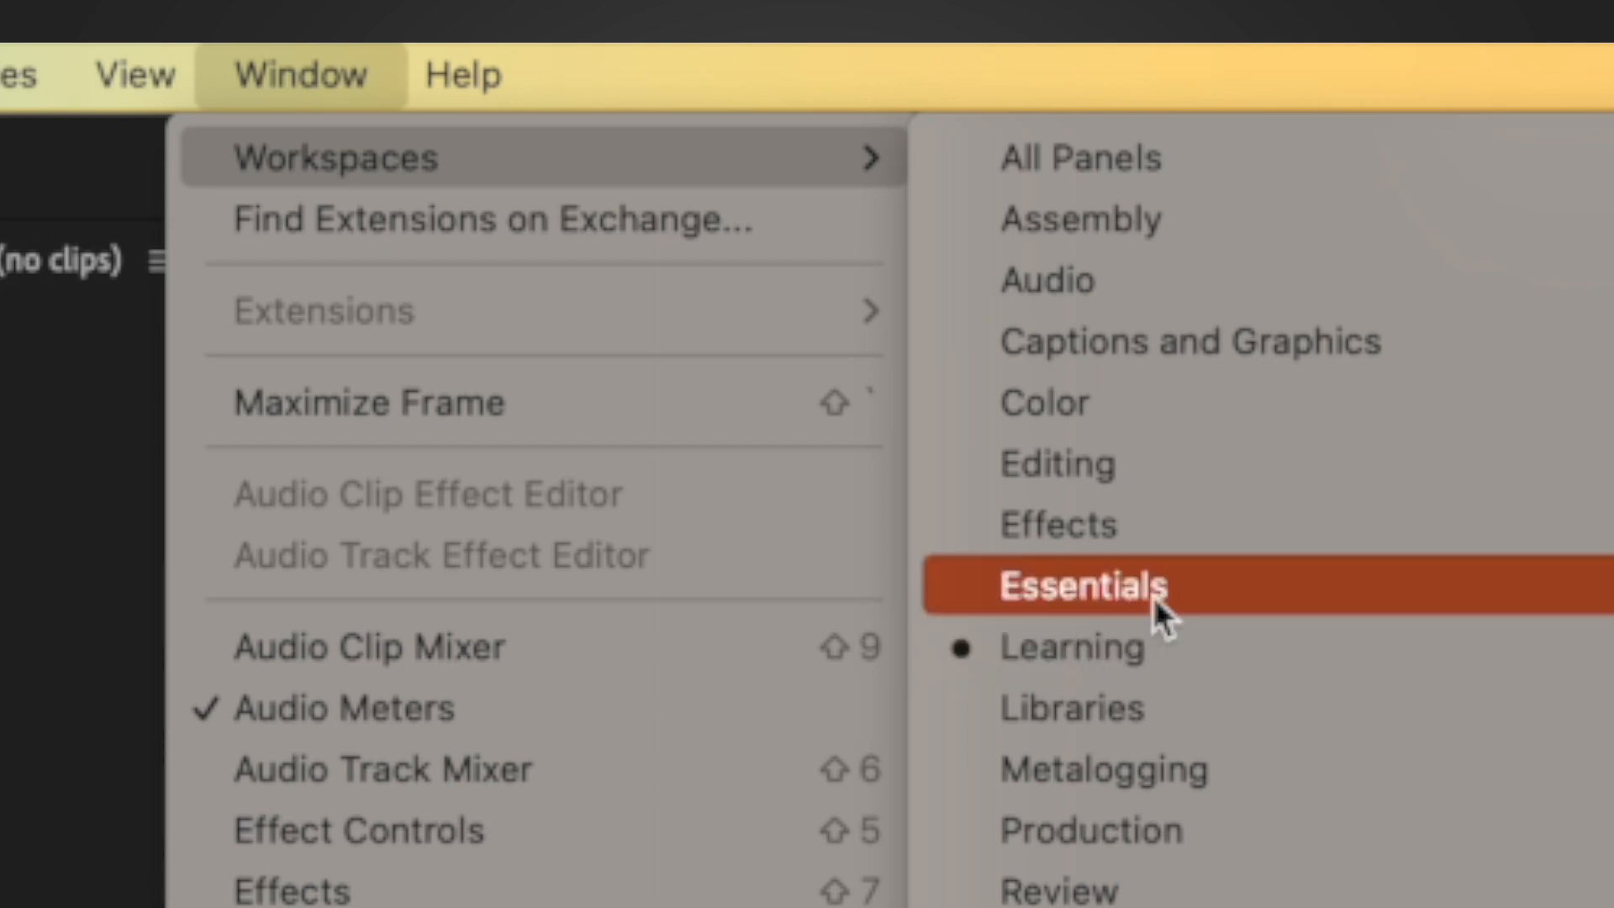
pyautogui.click(1239, 593)
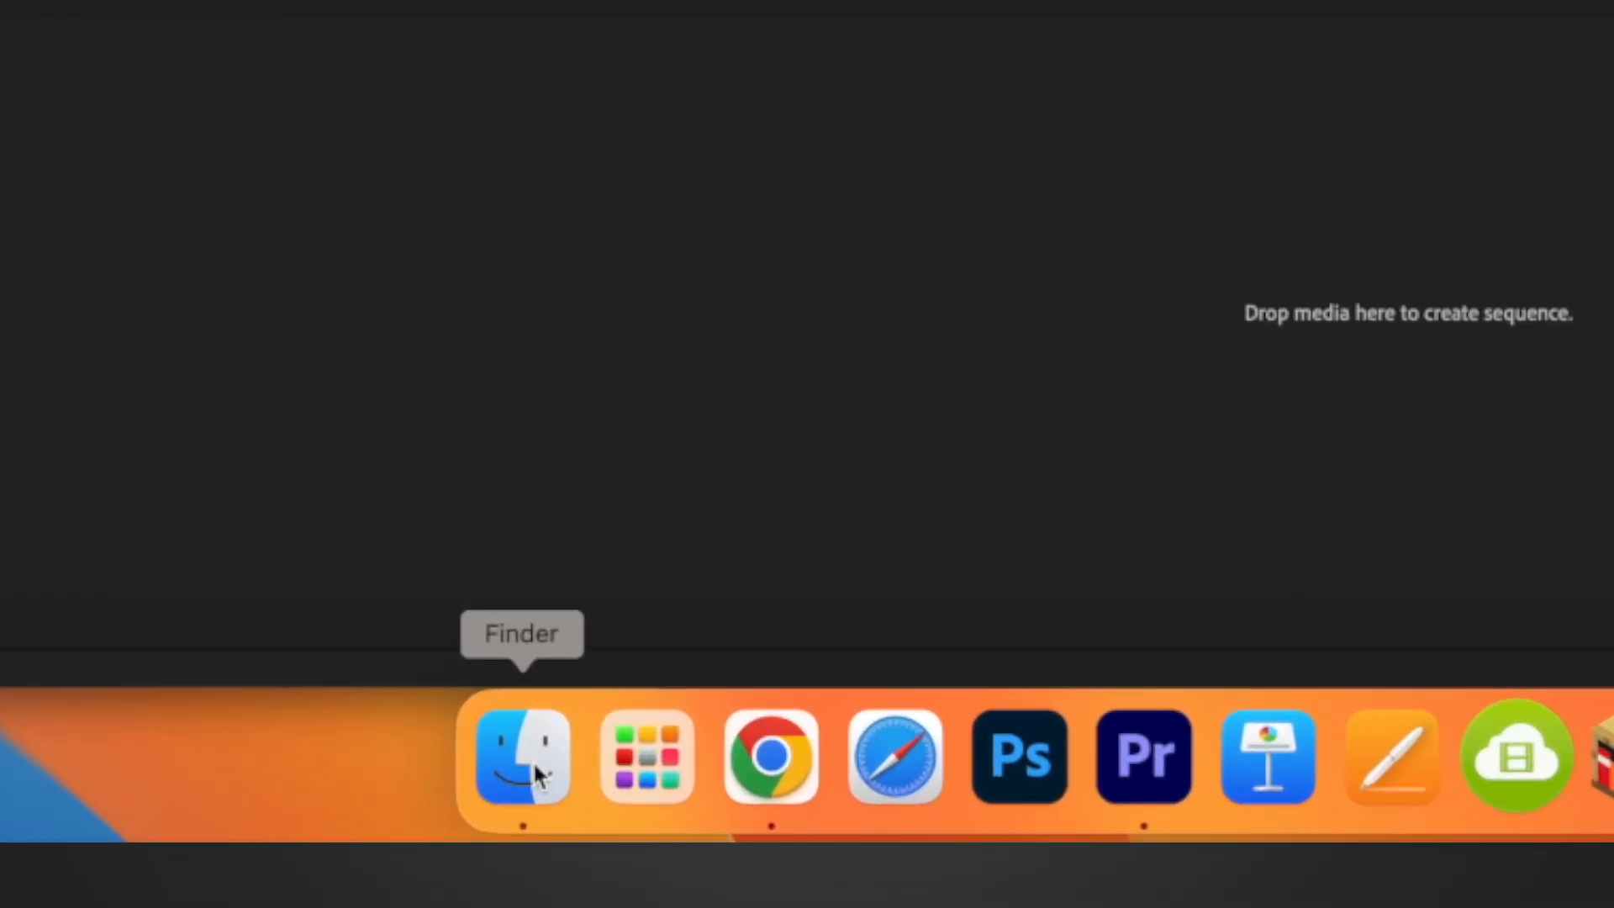
# Step: Import the good_times WAV file and student_project_raw_footage.m4v from the Finder's Downloads folder into the project, then close the Finder window
pyautogui.click(538, 773)
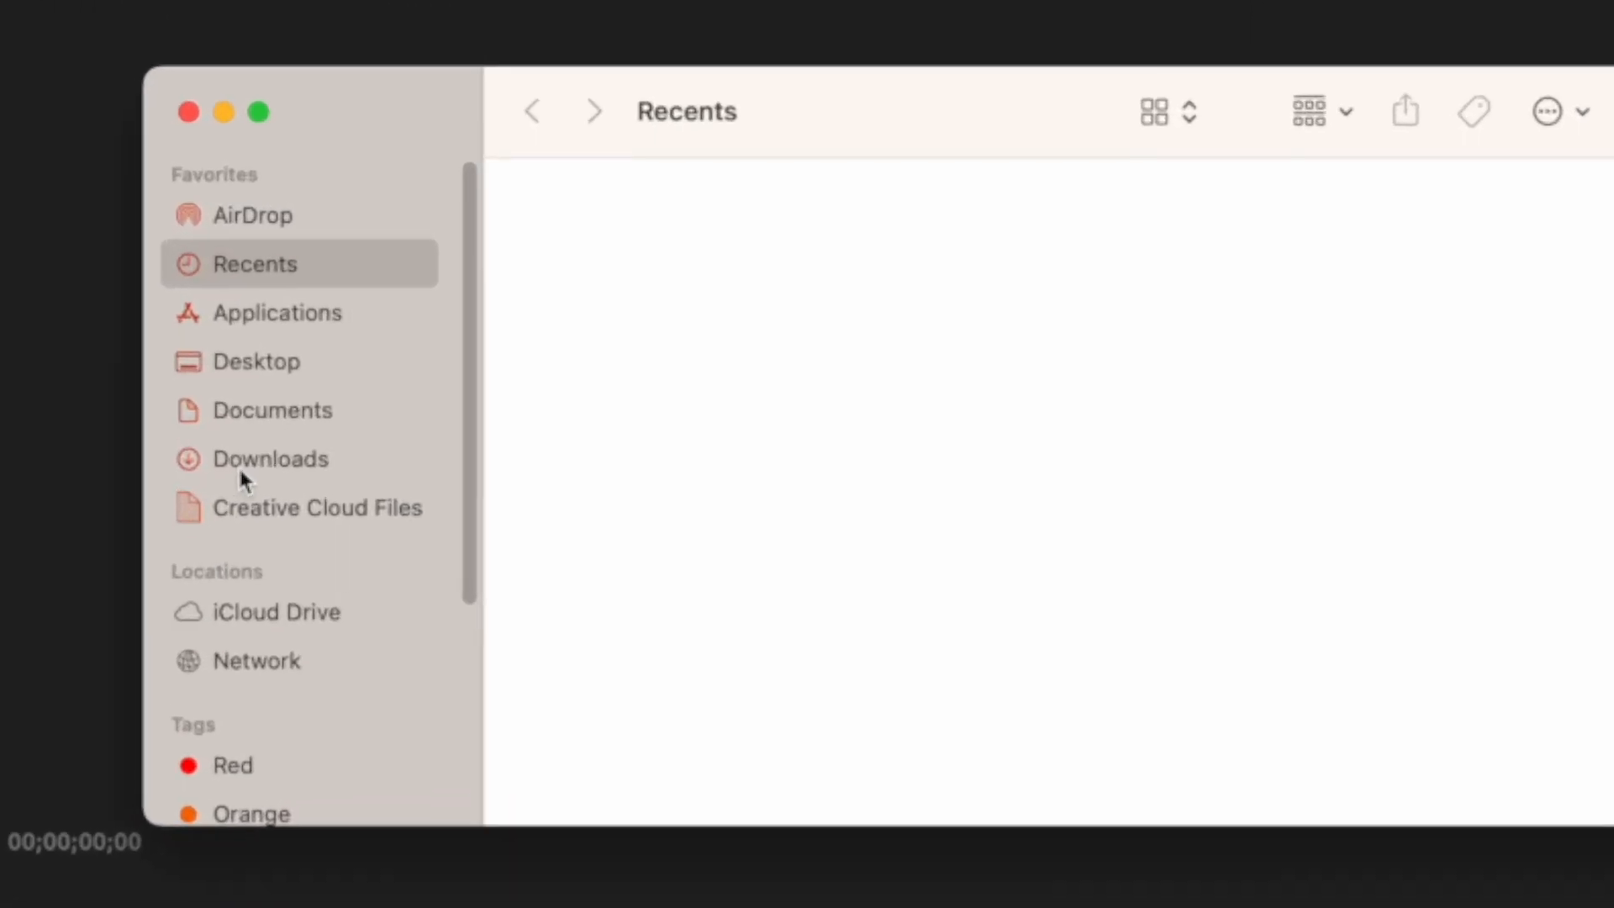
pyautogui.click(240, 466)
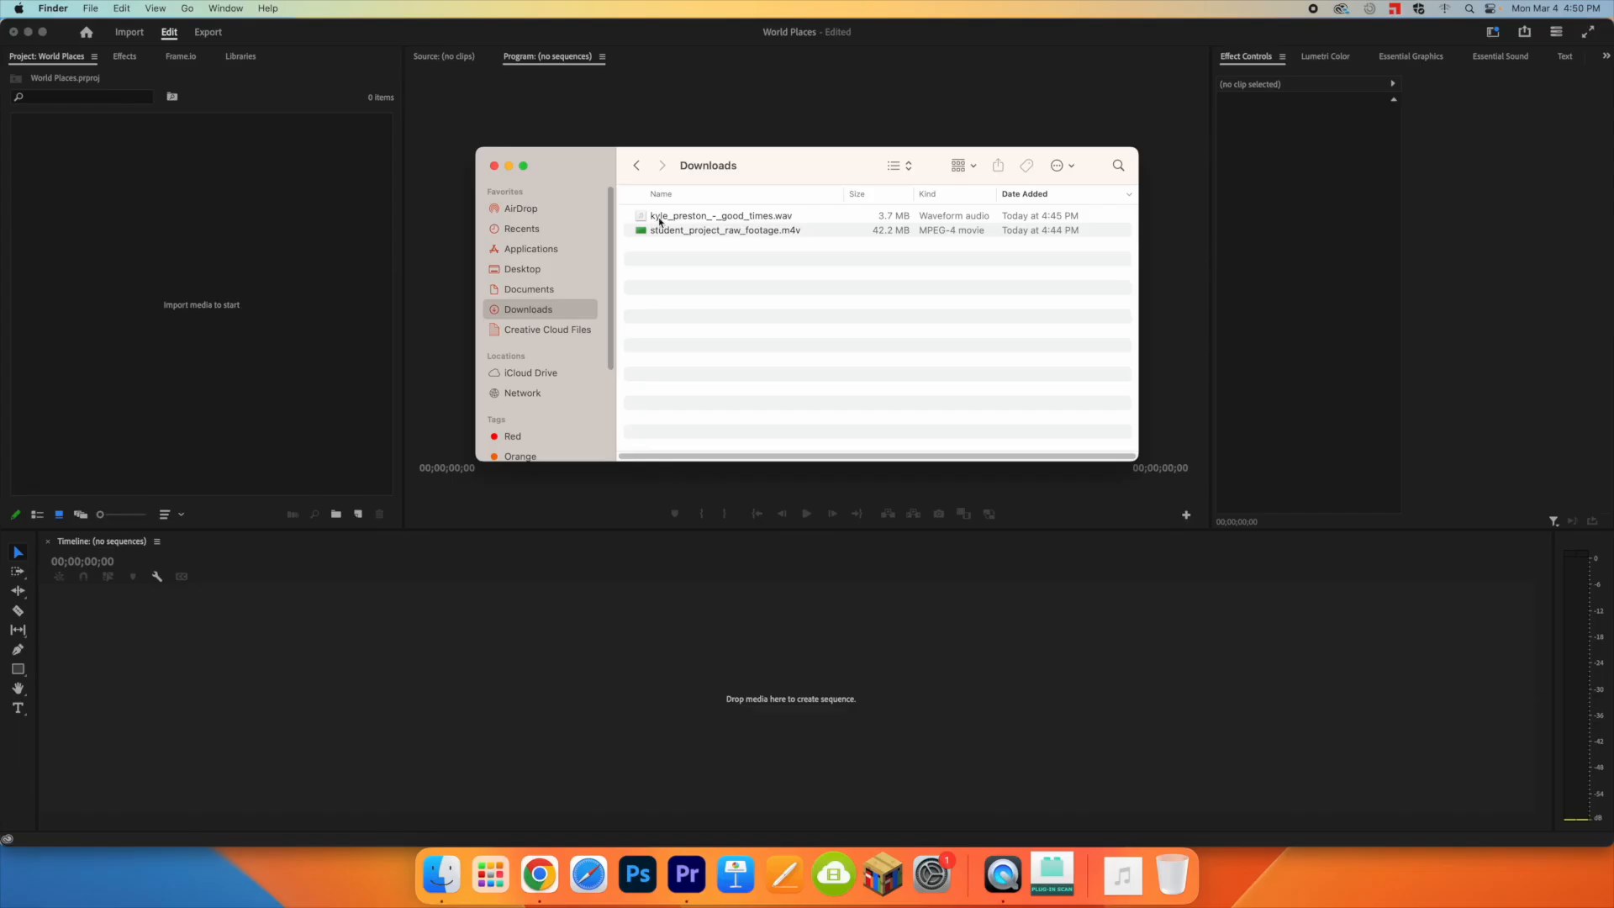
pyautogui.moveTo(669, 223); pyautogui.dragTo(327, 232)
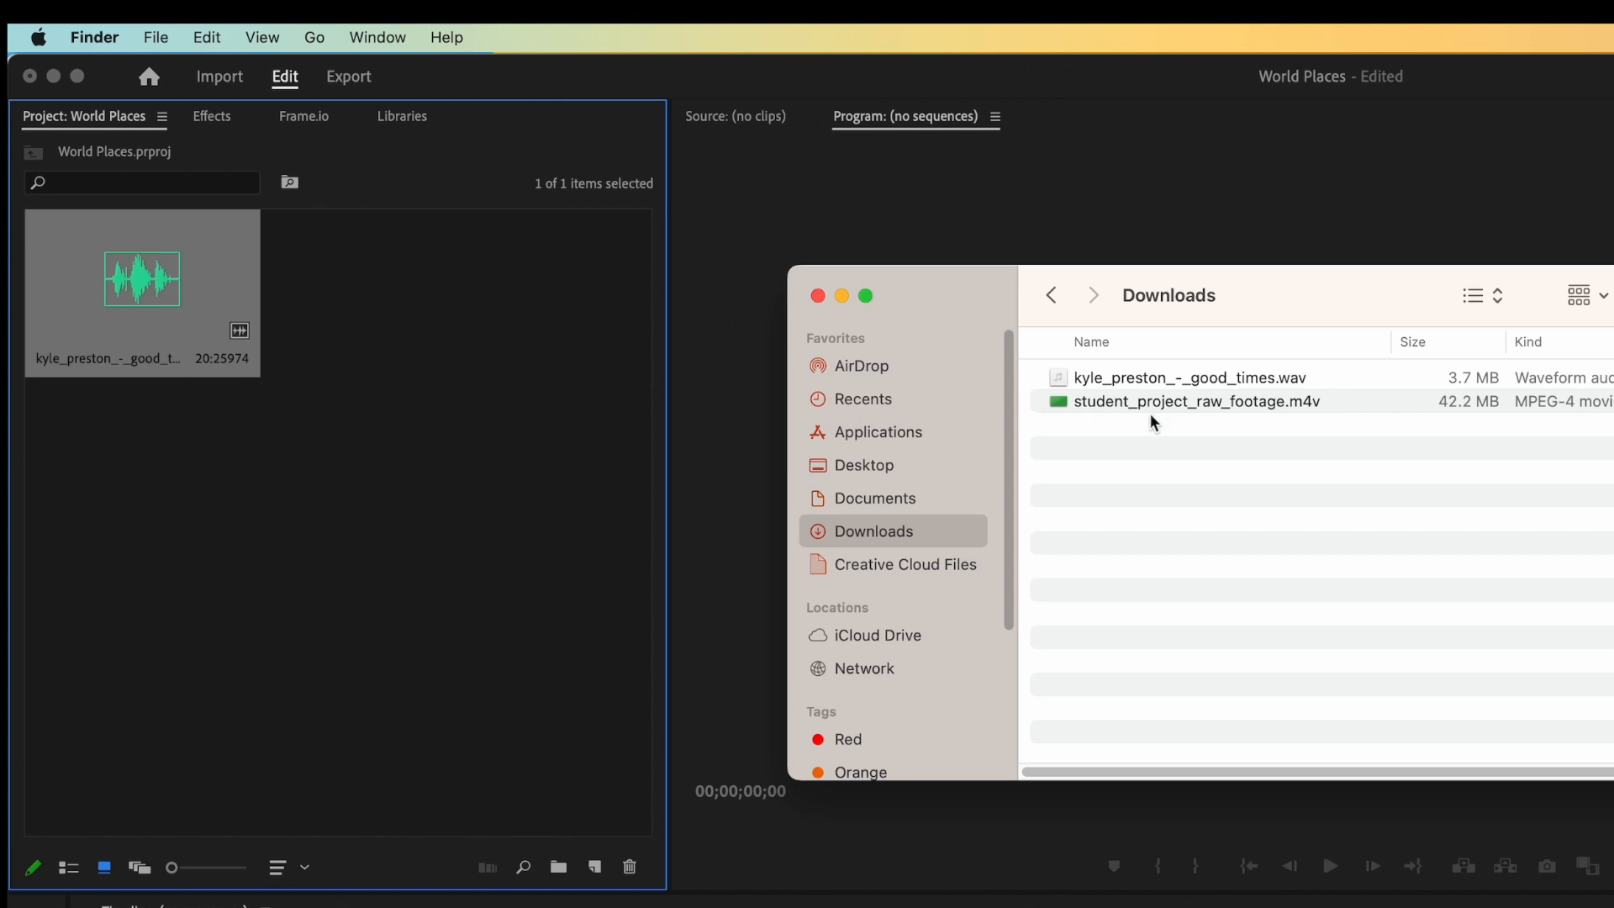
pyautogui.moveTo(1069, 412); pyautogui.dragTo(472, 474)
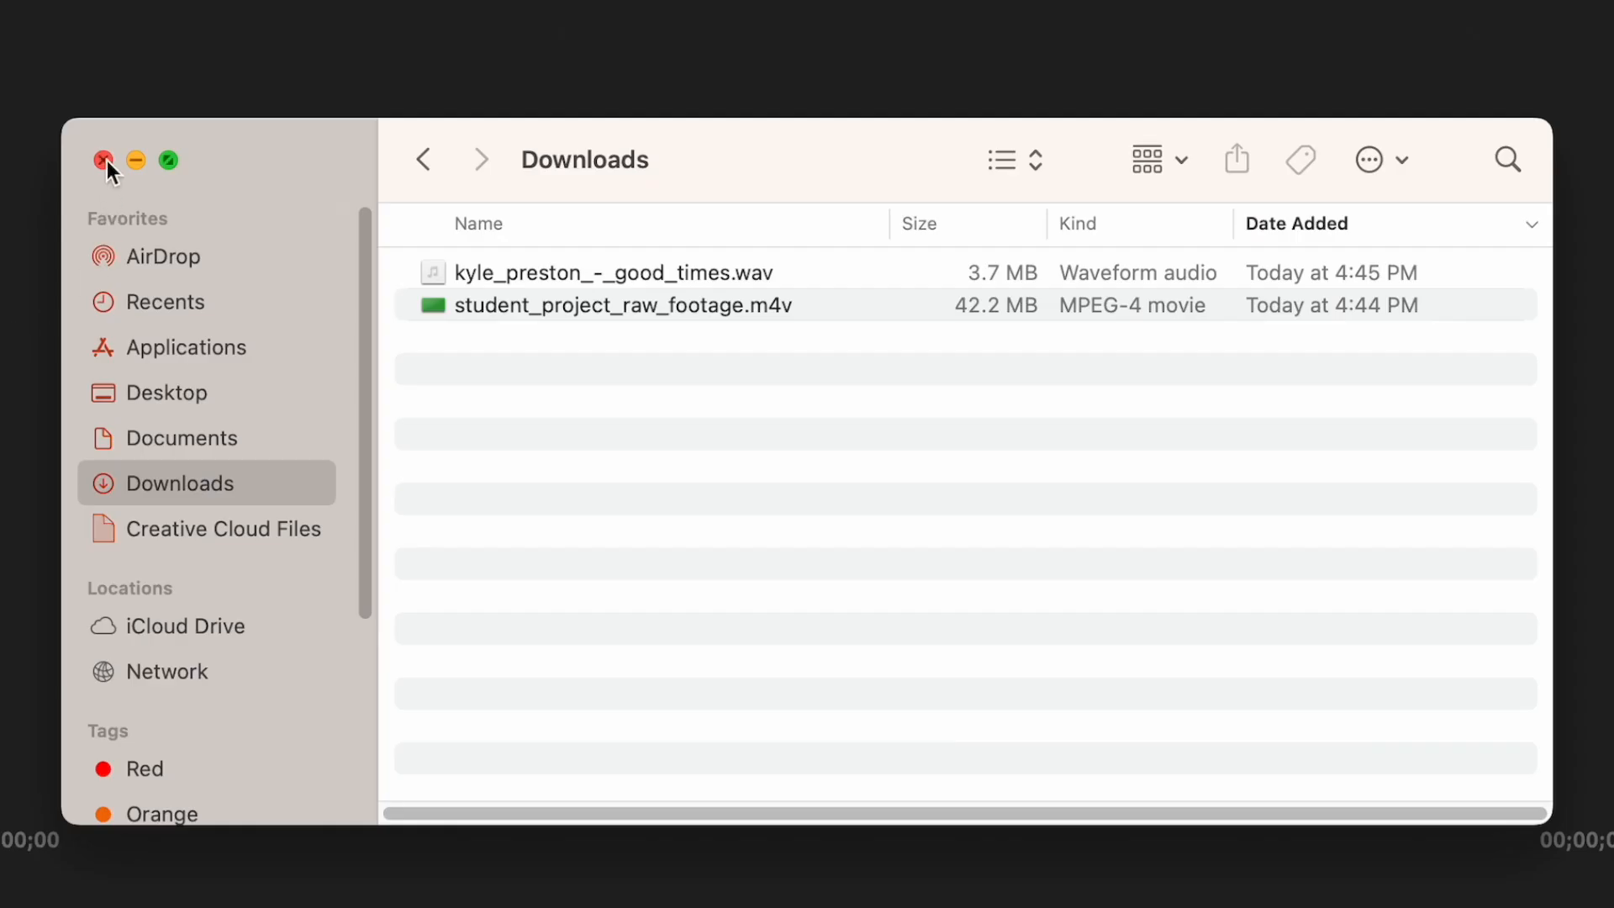
pyautogui.click(817, 295)
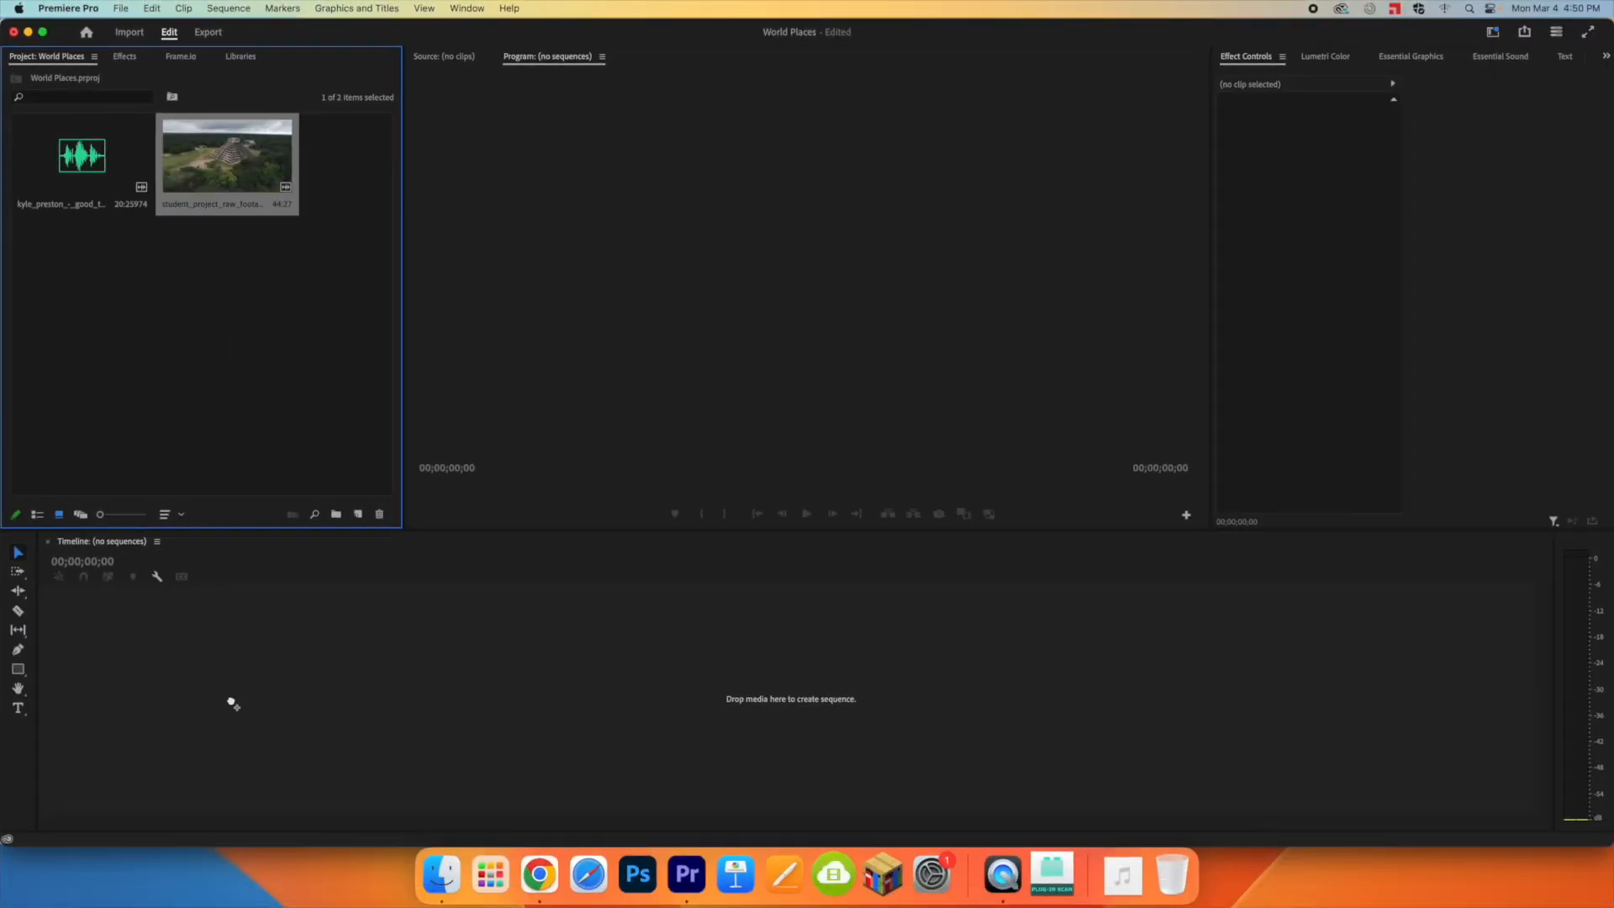
# Step: Create a sequence by placing the student_project_raw_footage clip in the empty timeline, and scrub through the footage to about 40 seconds
pyautogui.moveTo(218, 688); pyautogui.dragTo(220, 689)
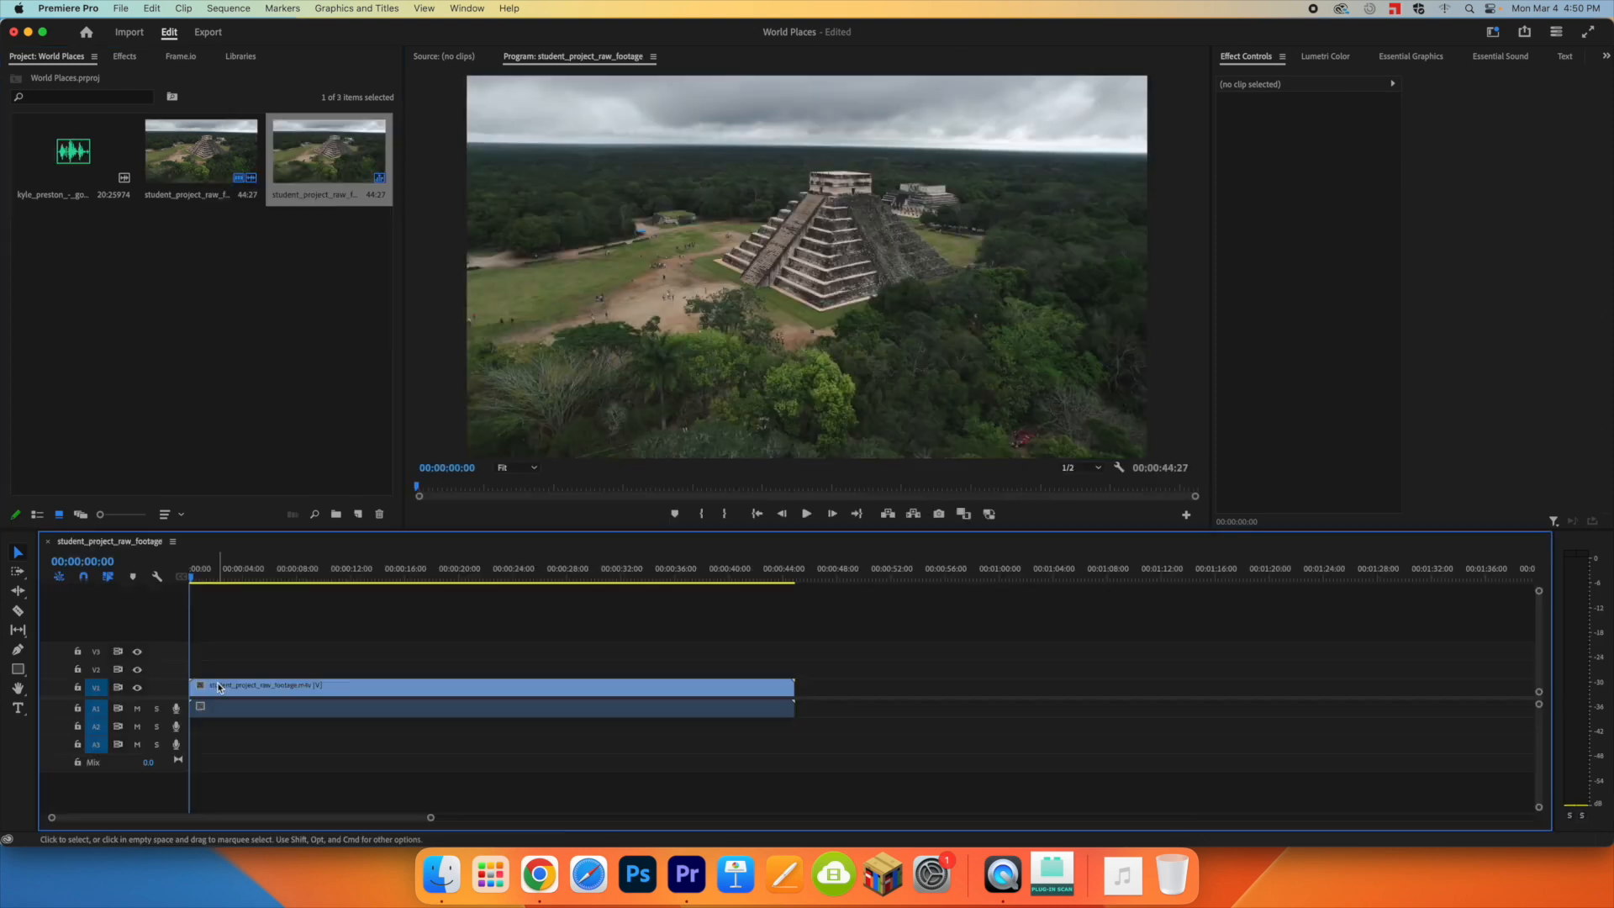
pyautogui.click(238, 576)
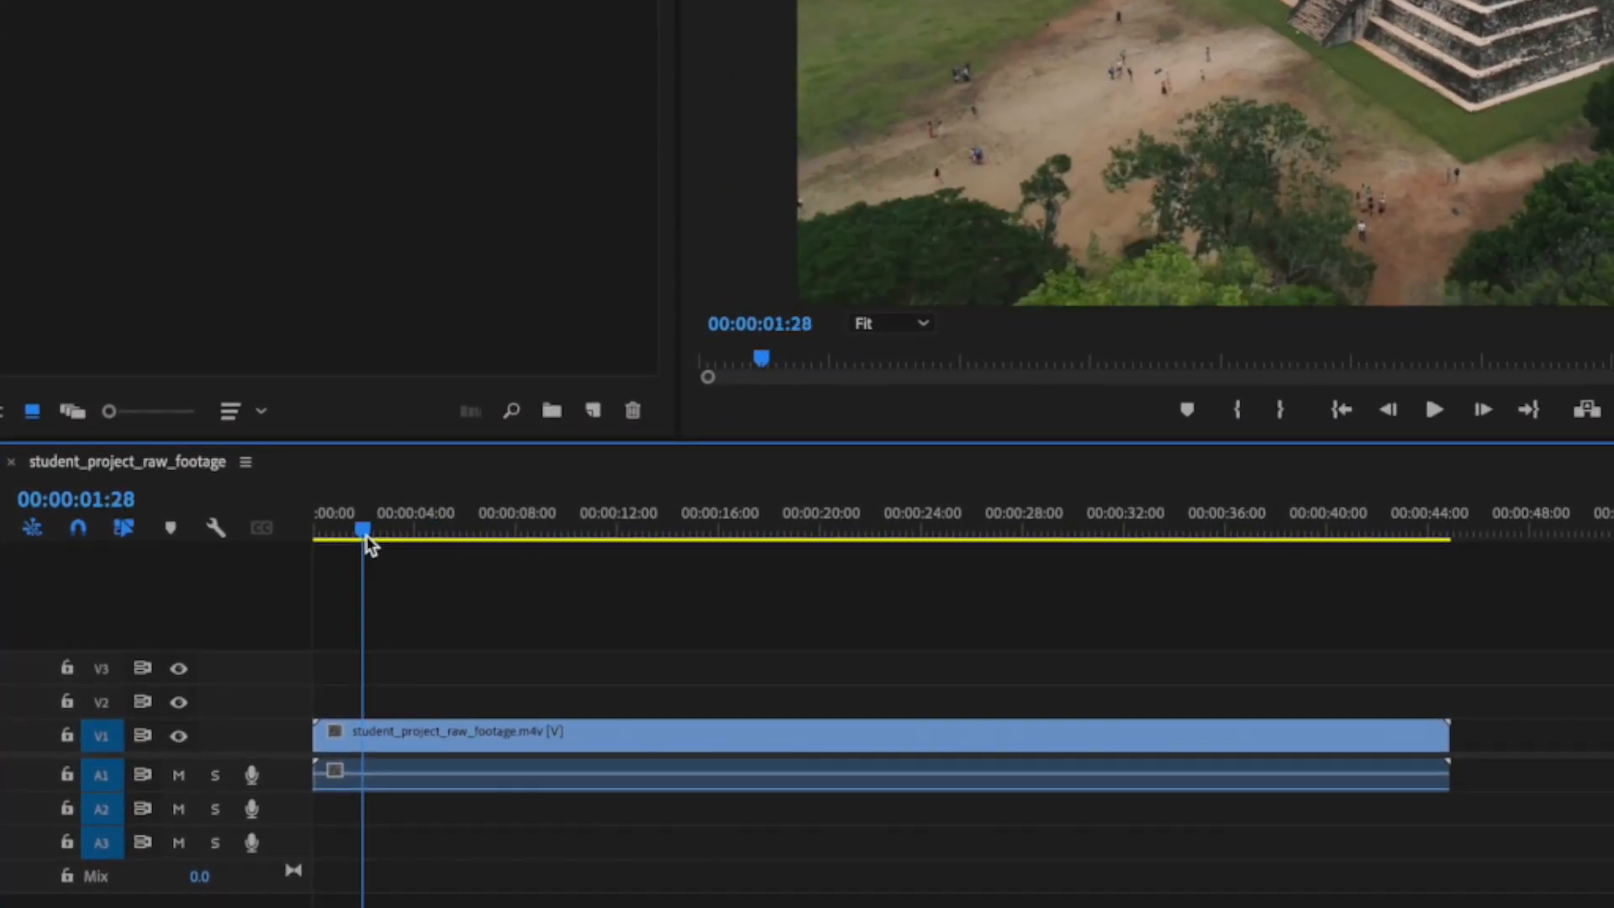
pyautogui.moveTo(367, 539); pyautogui.dragTo(321, 537)
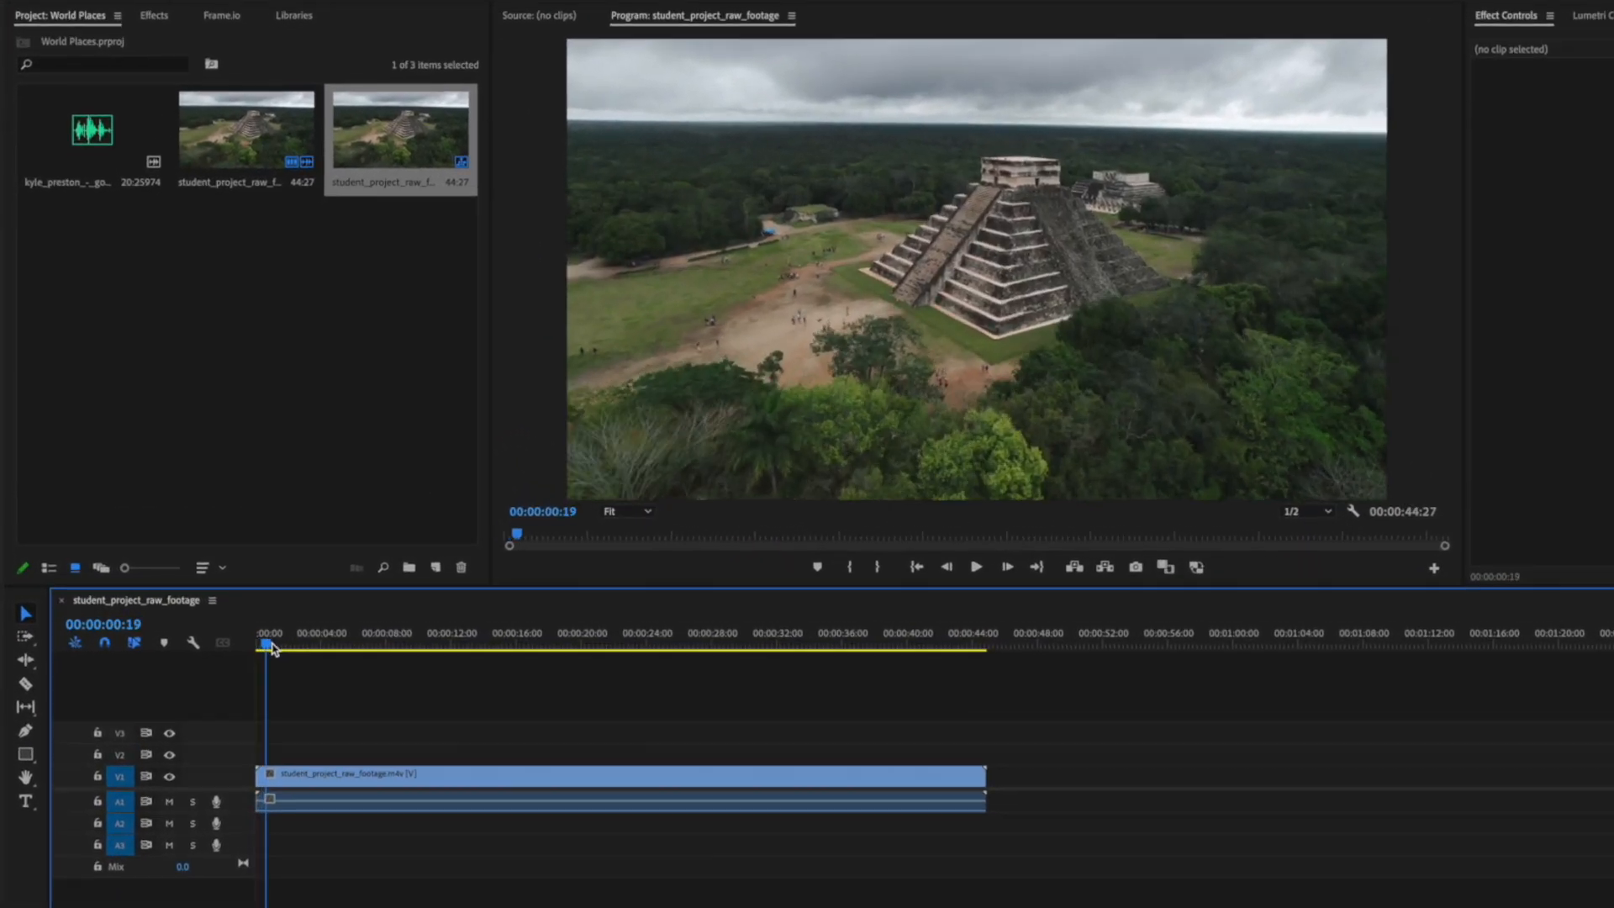
pyautogui.moveTo(215, 579); pyautogui.dragTo(272, 587)
pyautogui.moveTo(343, 667); pyautogui.dragTo(951, 670)
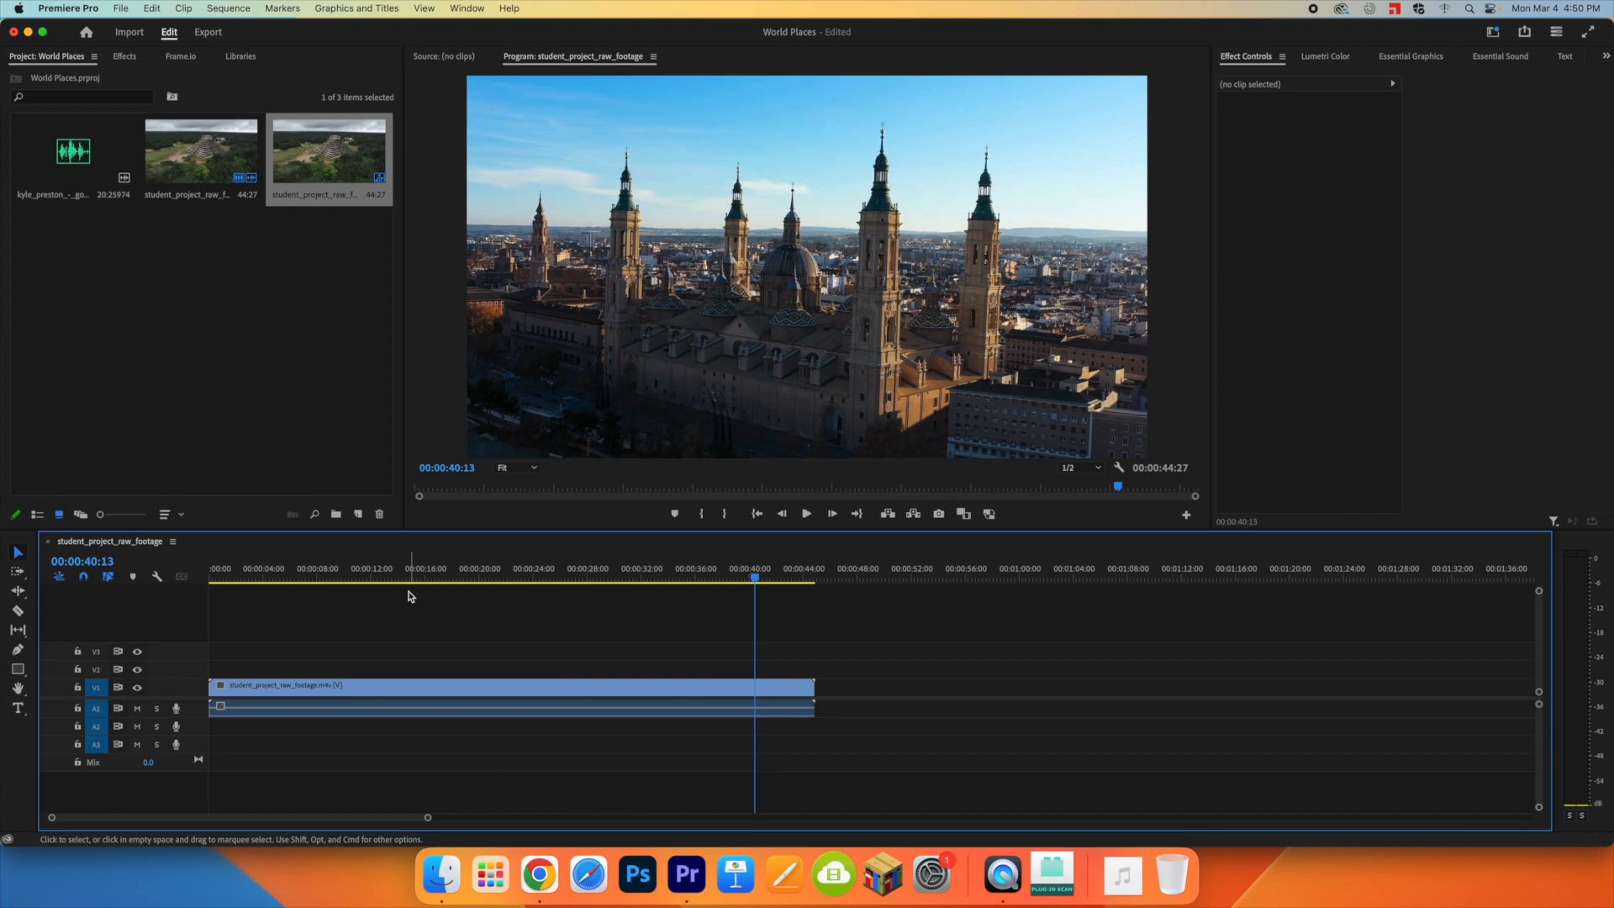
# Step: Split the footage at 00:00:09:02 and 00:00:12:23 with the Razor tool to isolate the green section between the Mexico and Egypt shots
pyautogui.moveTo(242, 594); pyautogui.dragTo(301, 607)
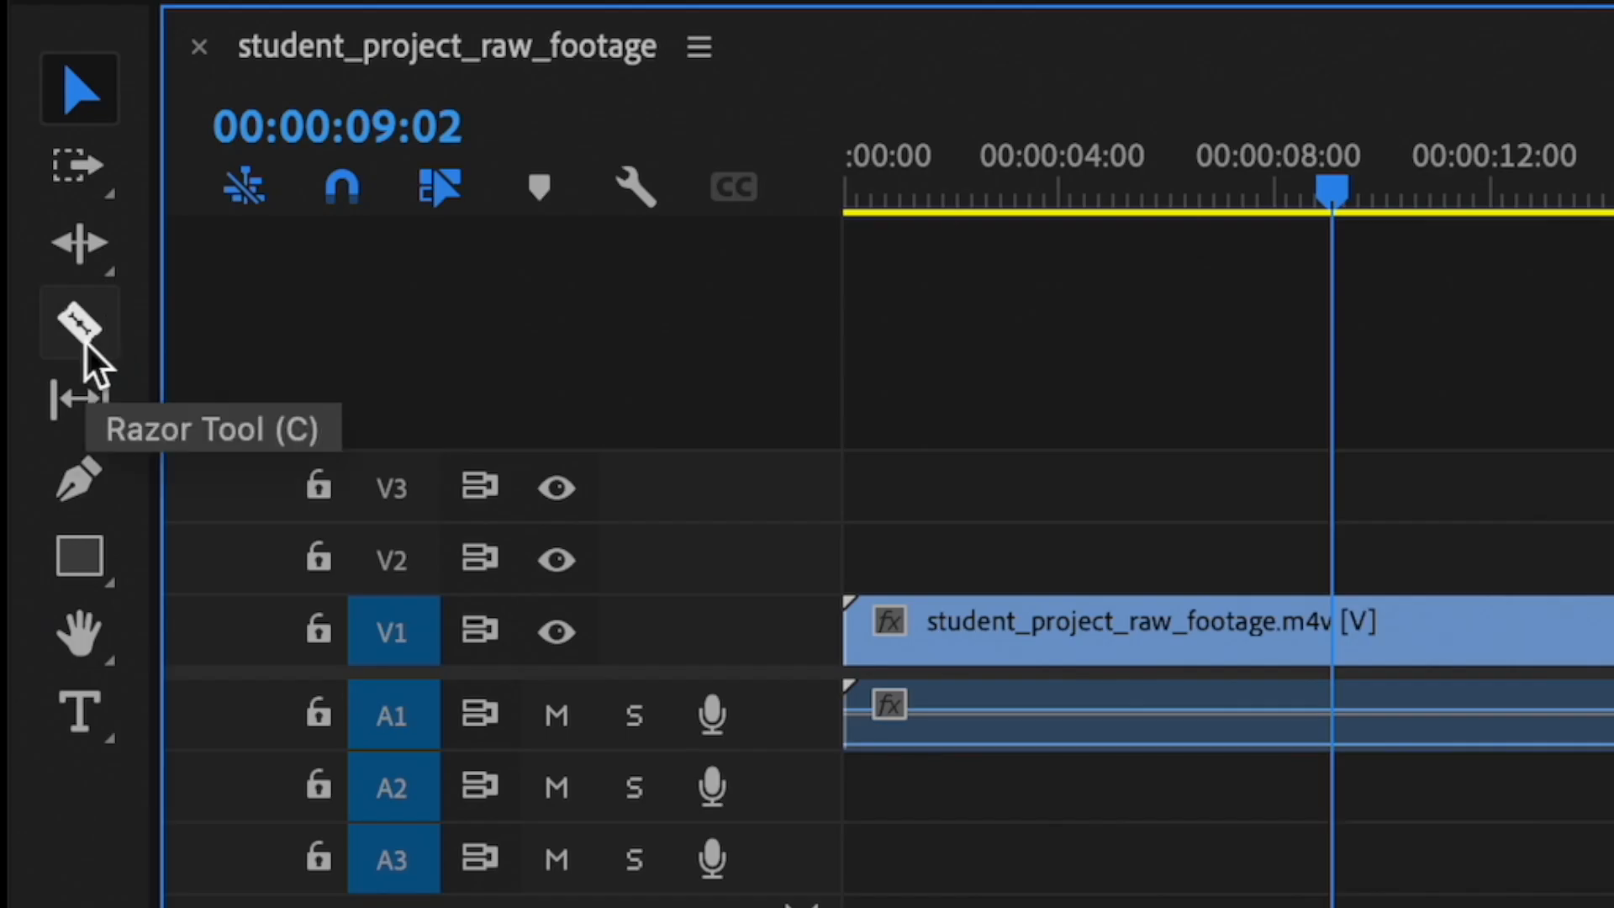
pyautogui.click(76, 326)
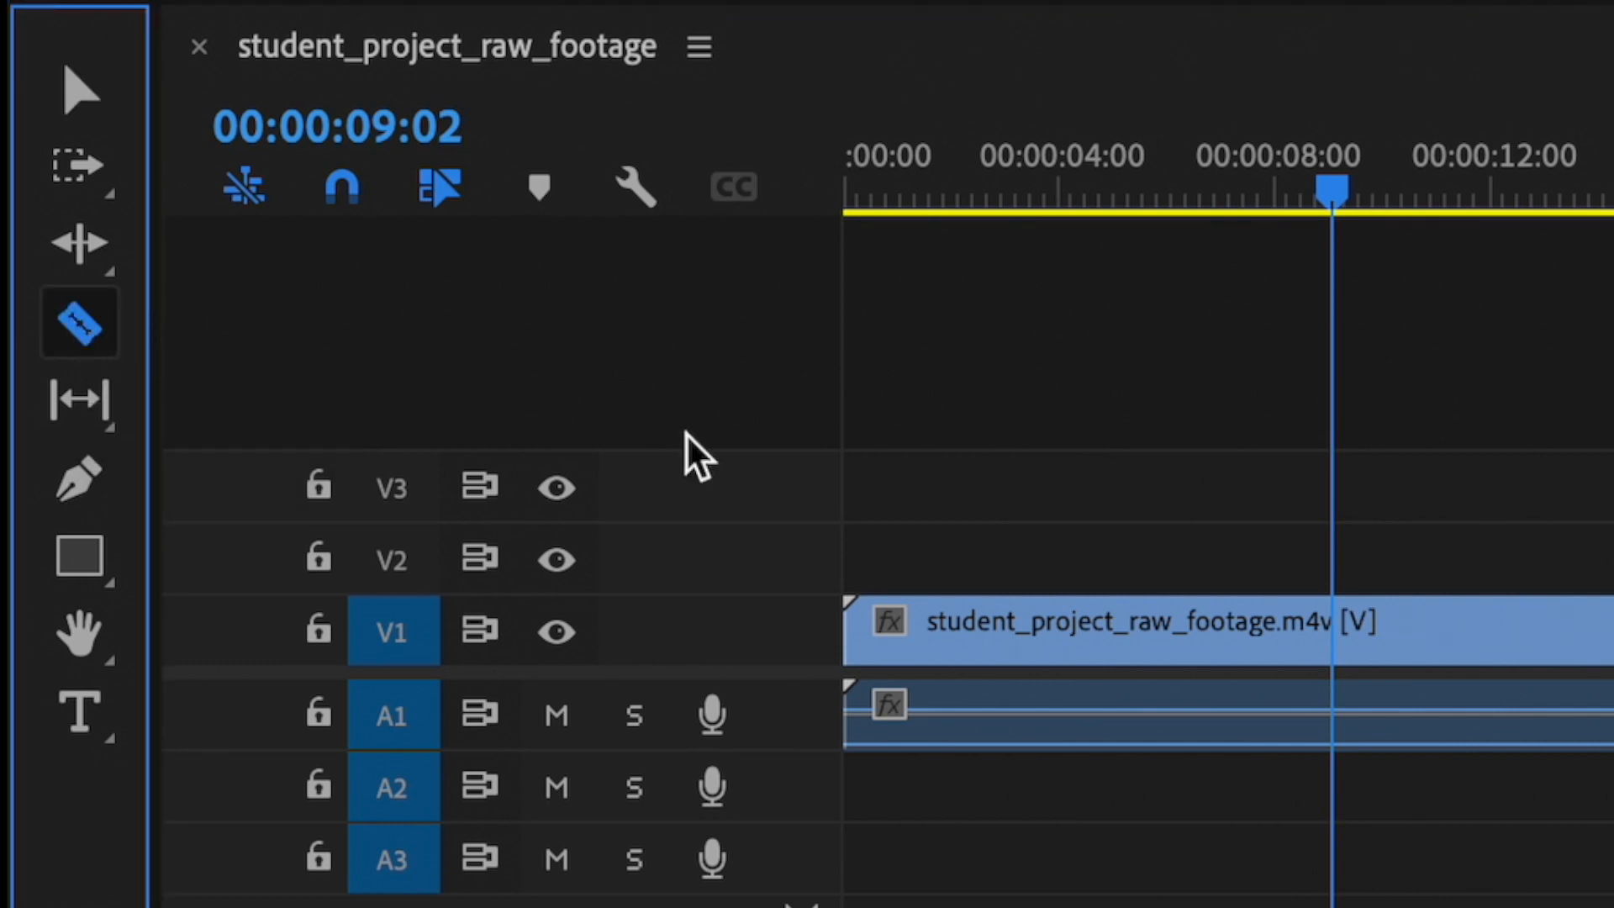
pyautogui.click(1331, 630)
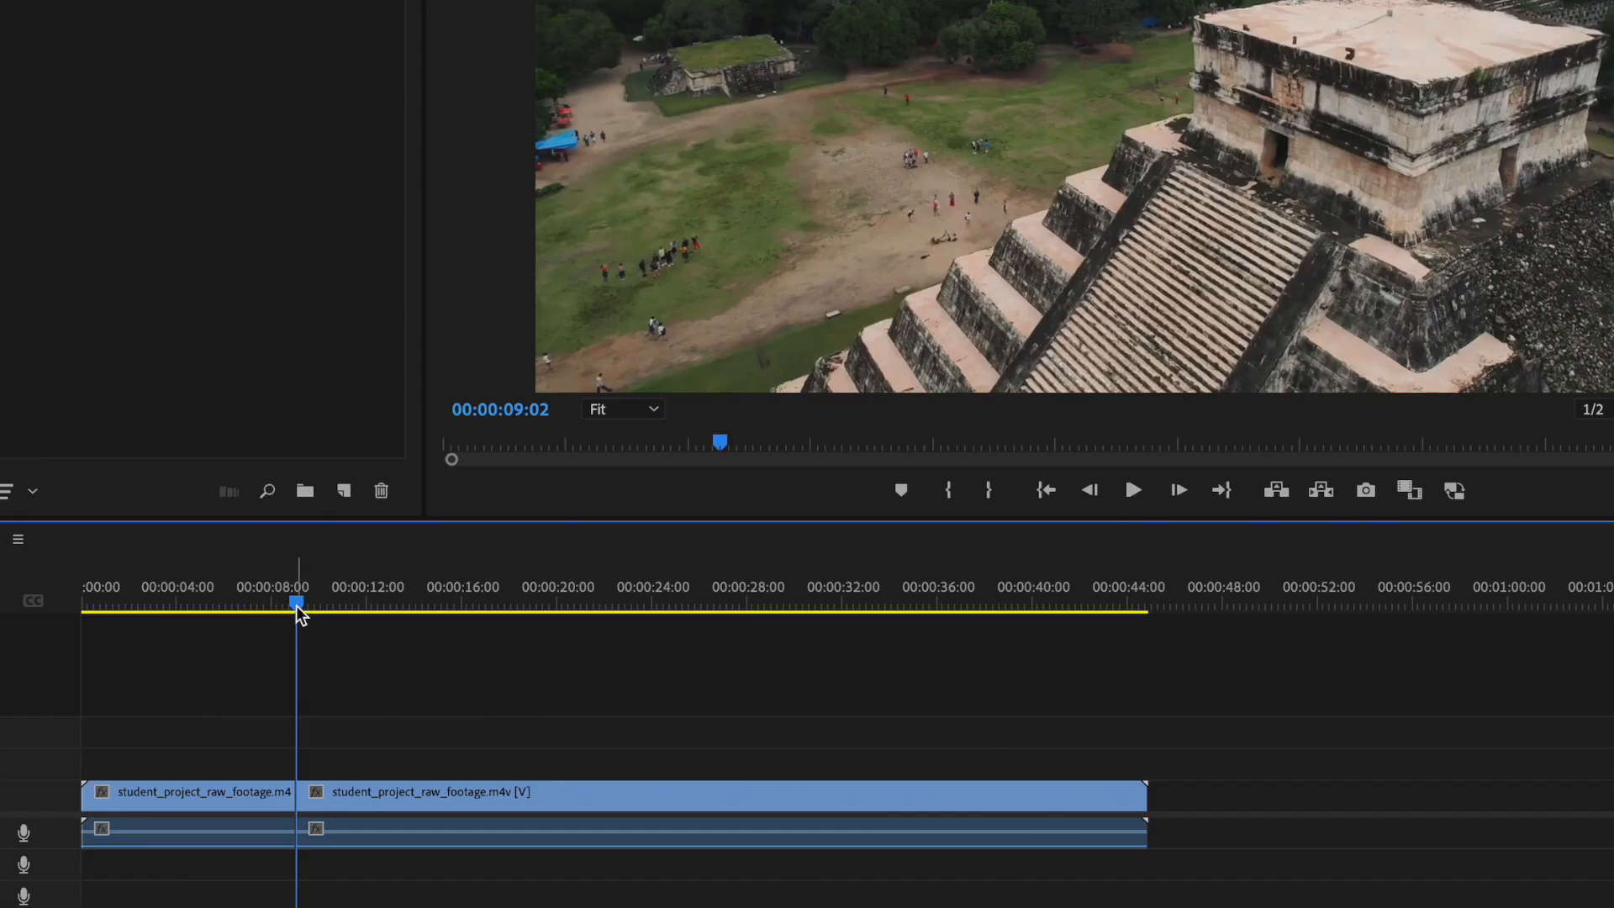
pyautogui.moveTo(296, 605); pyautogui.dragTo(390, 611)
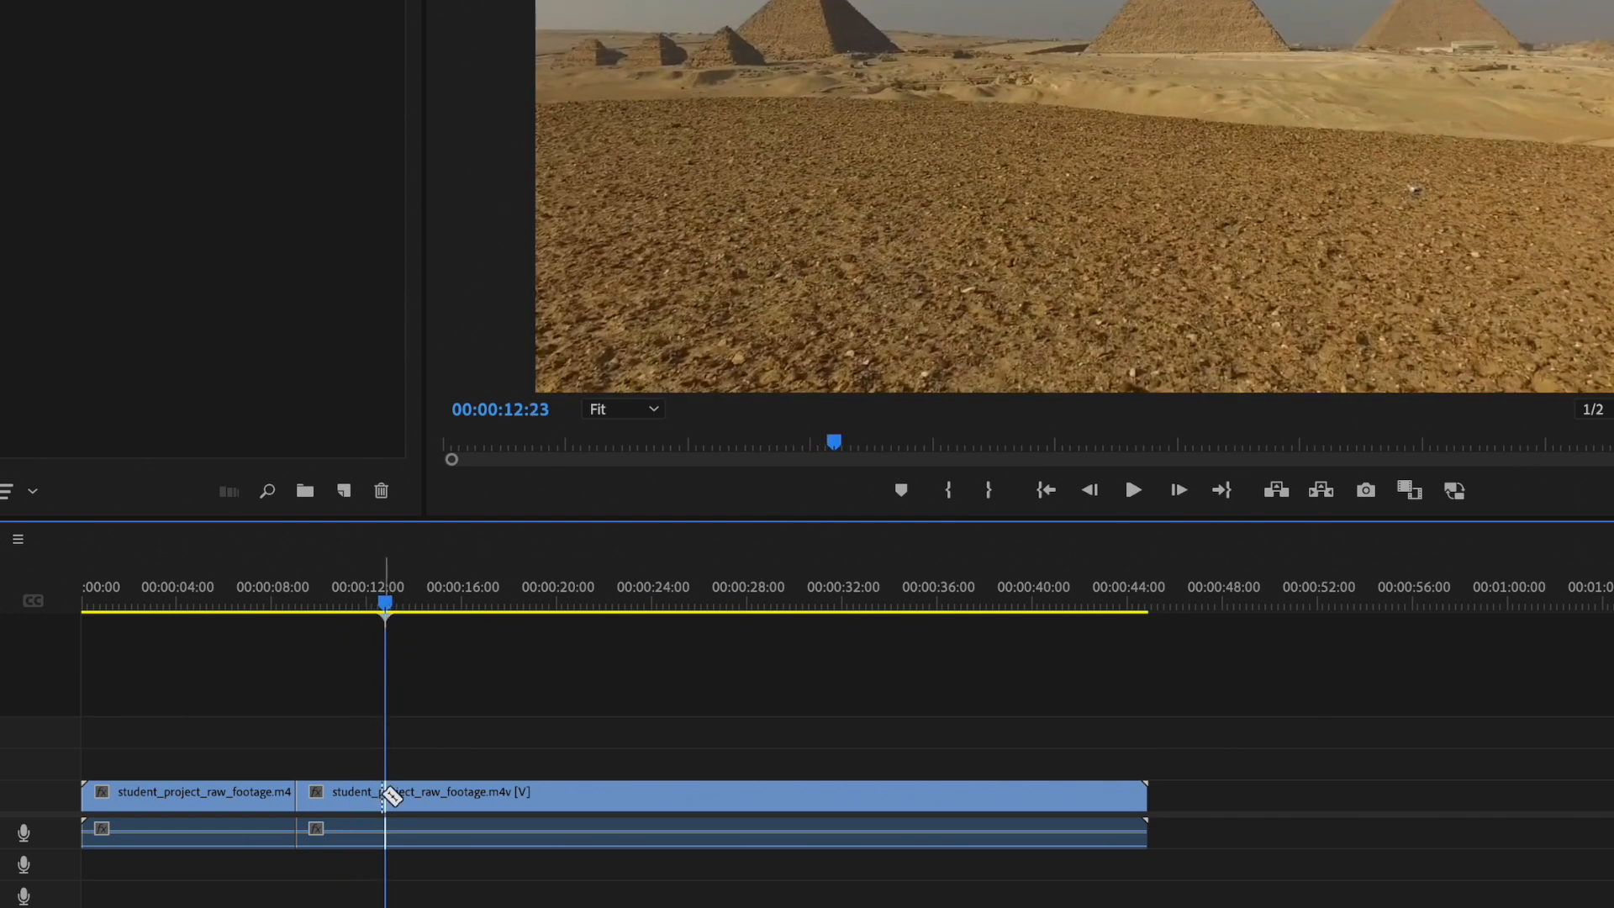
pyautogui.click(386, 803)
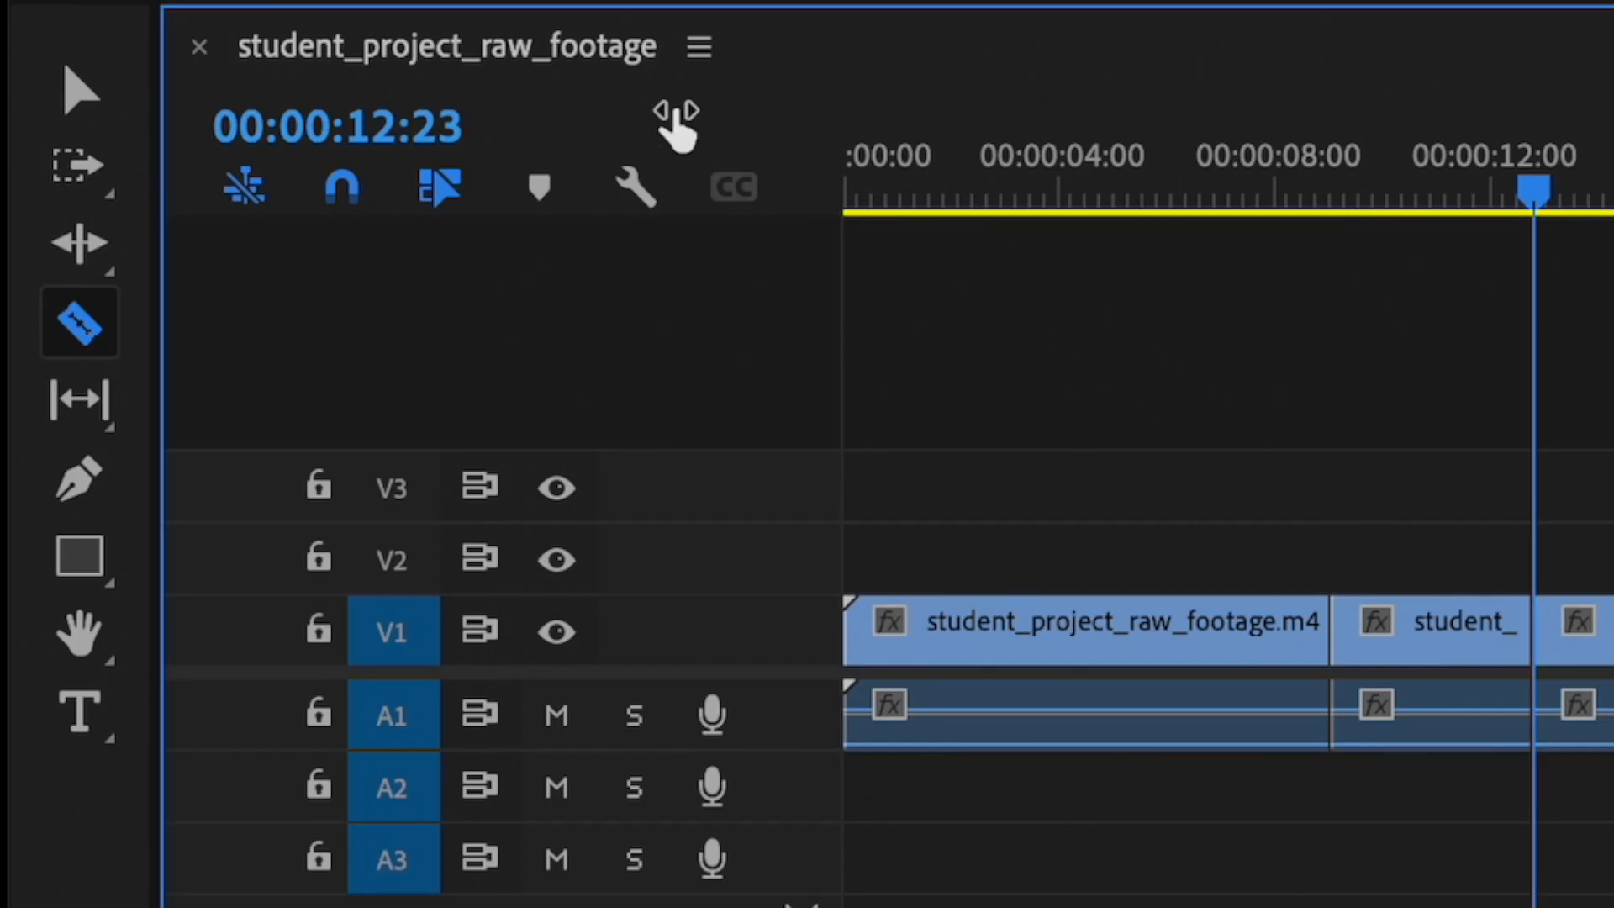
pyautogui.click(97, 76)
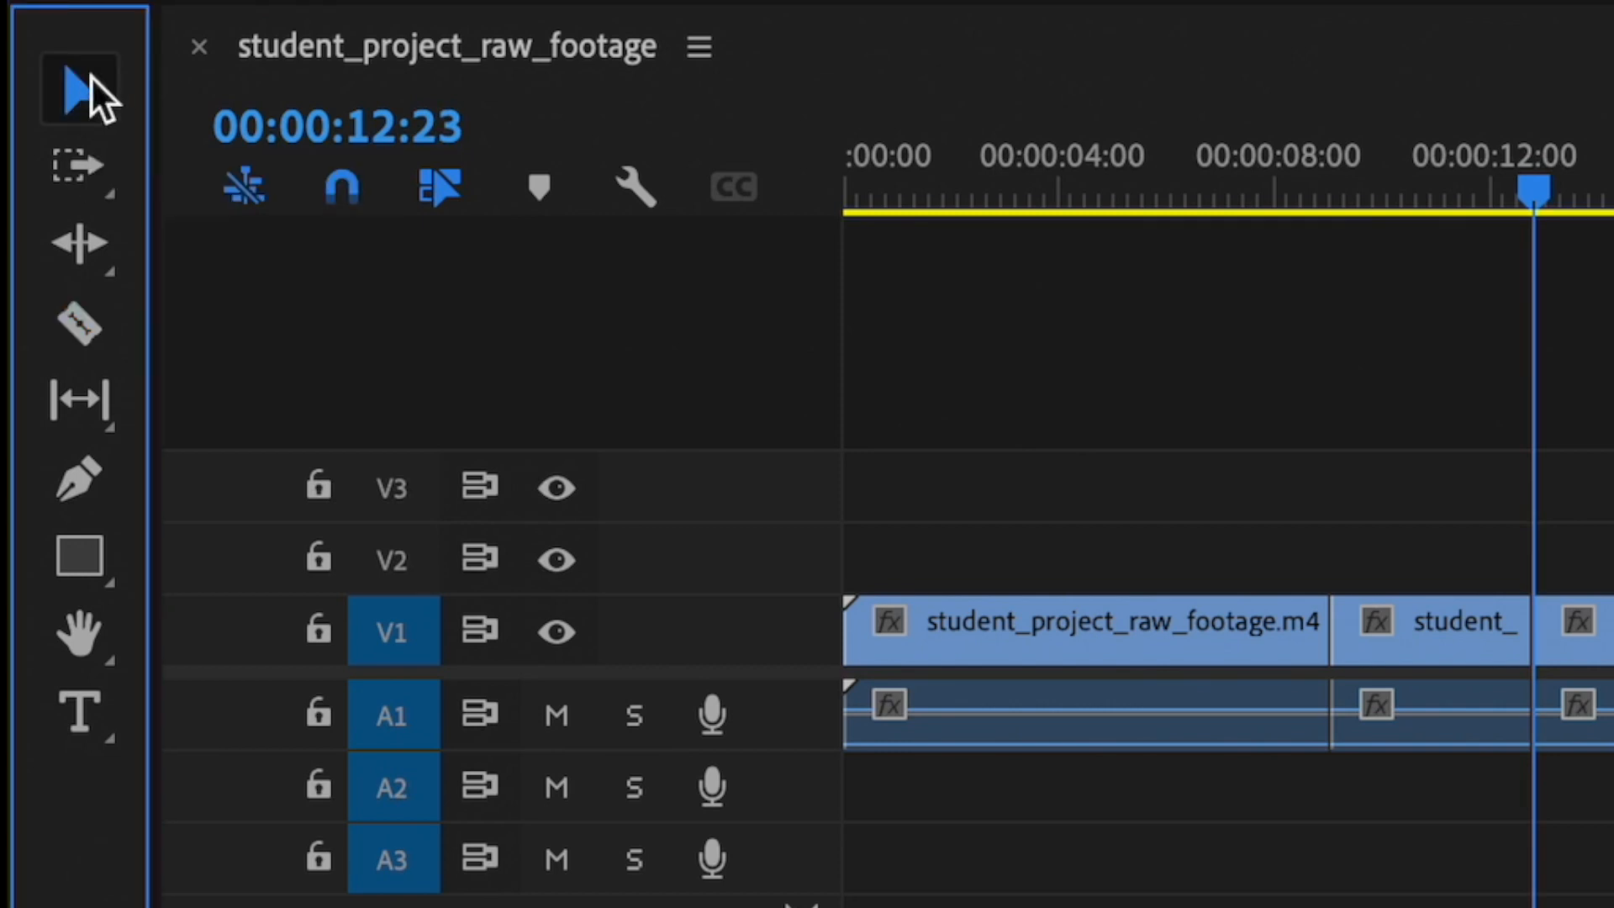
# Step: Delete the isolated green segment, move the remaining footage up against the Mexico clip, and play across the join
pyautogui.click(1472, 636)
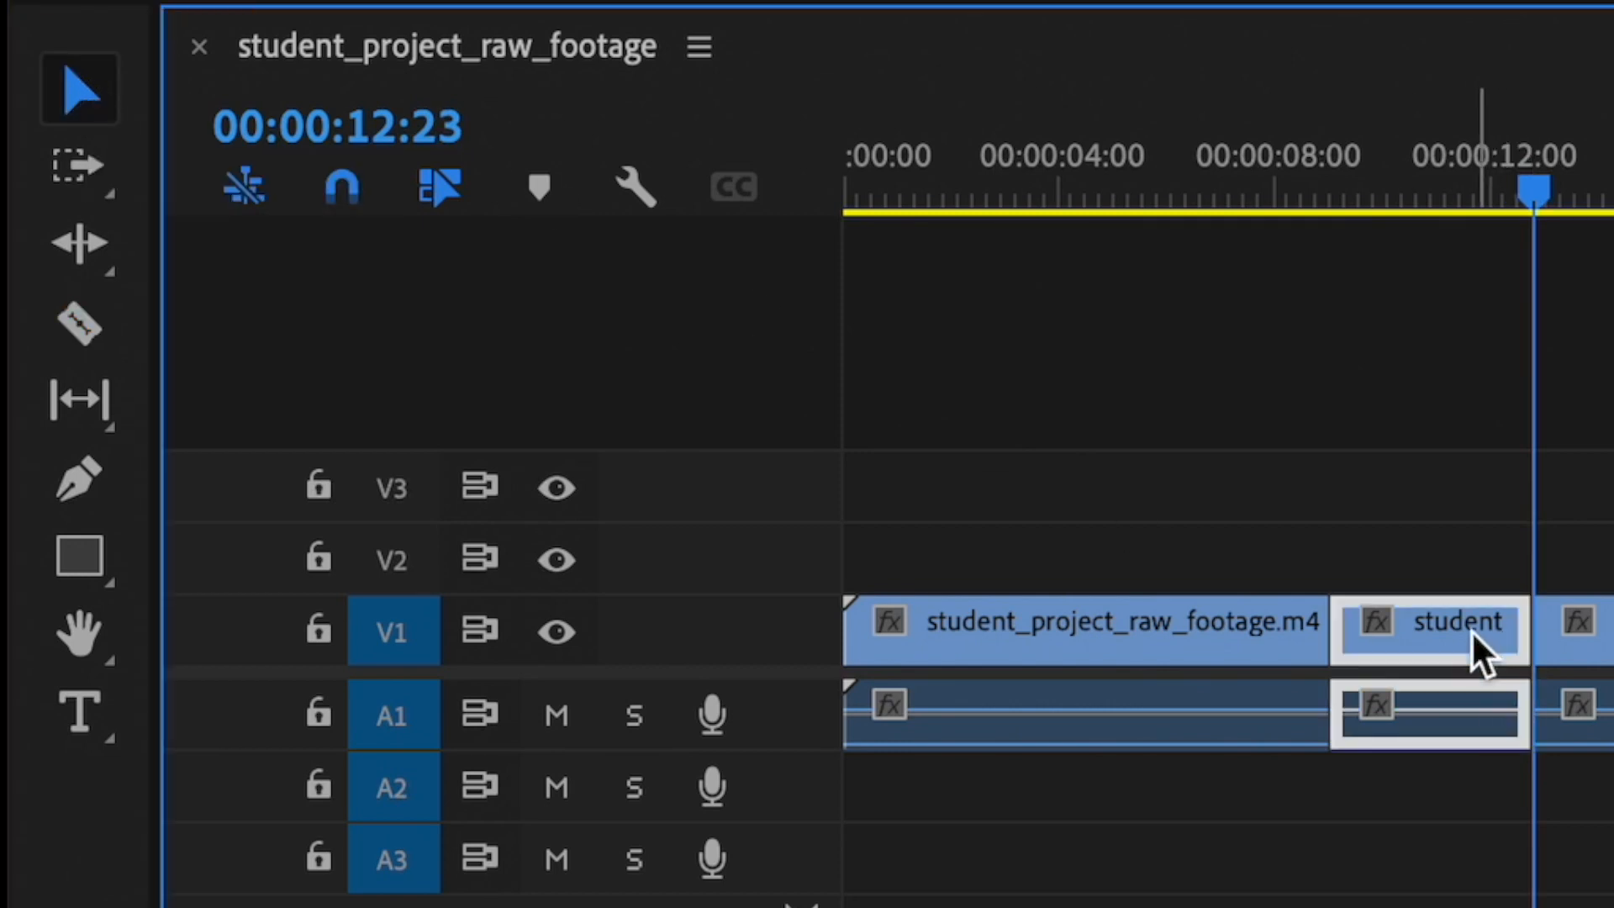
pyautogui.moveTo(1533, 193); pyautogui.dragTo(1408, 219)
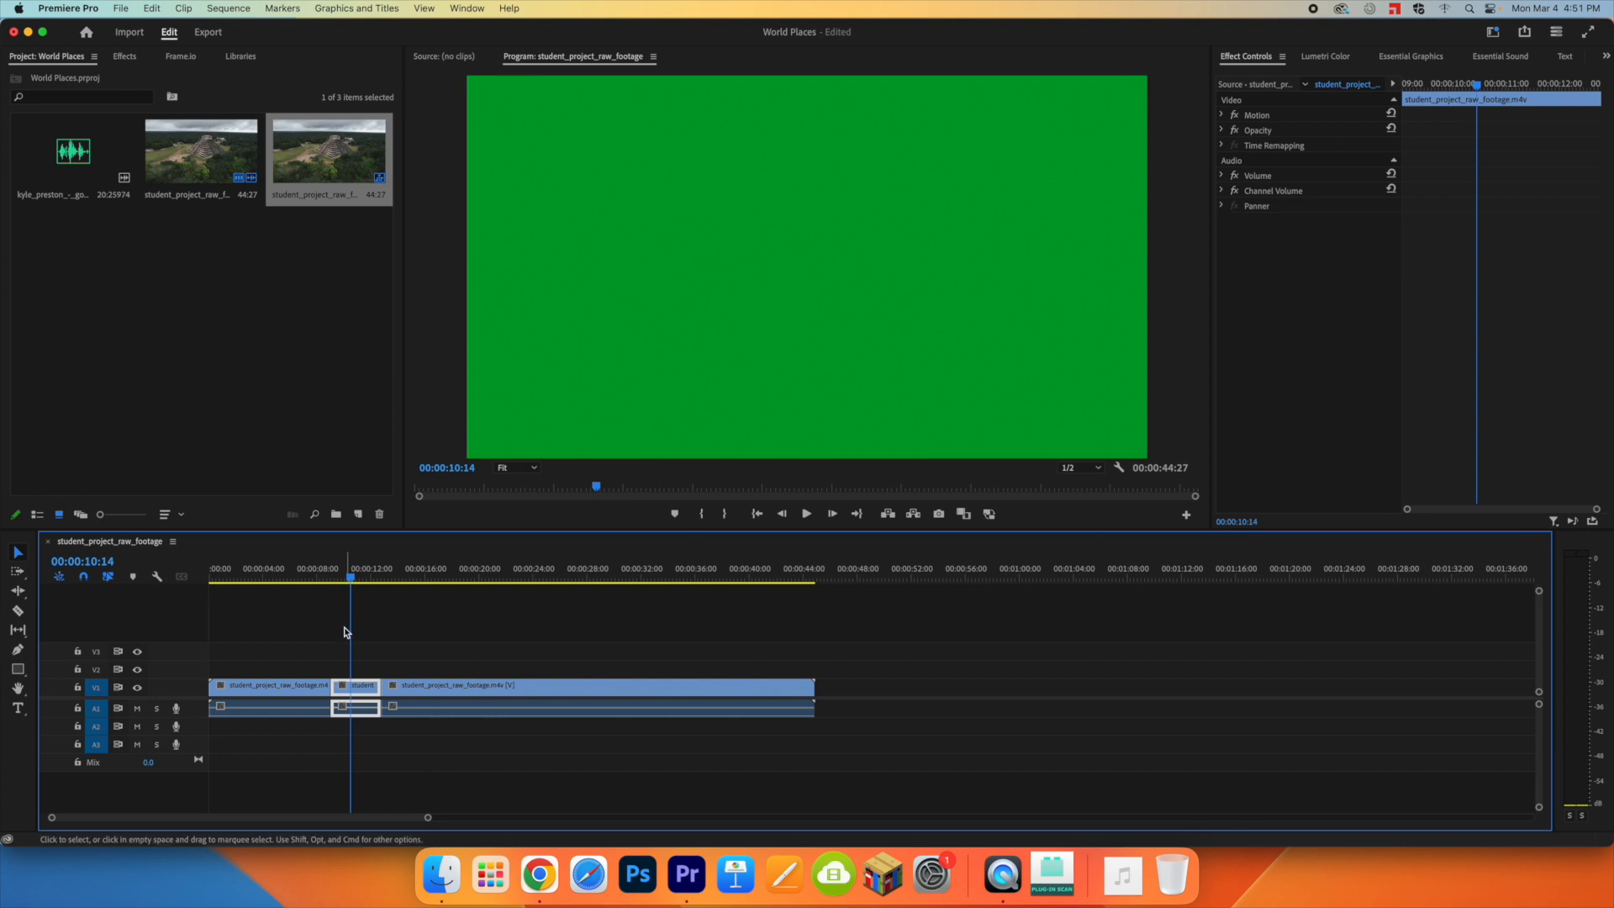
pyautogui.press('Delete')
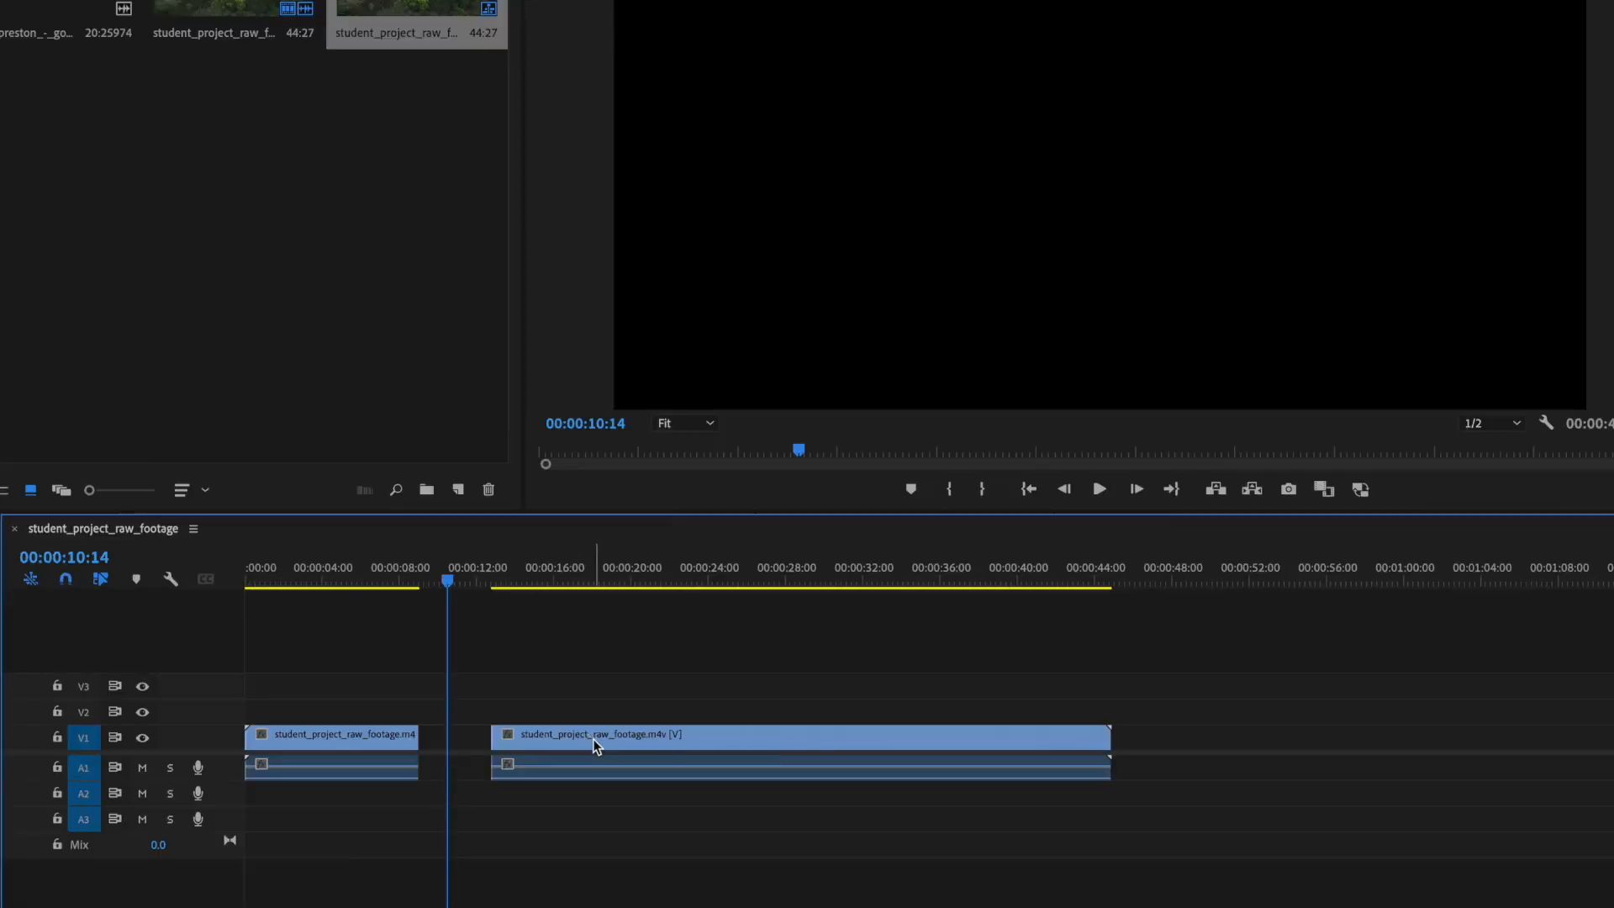
pyautogui.moveTo(455, 689); pyautogui.dragTo(410, 691)
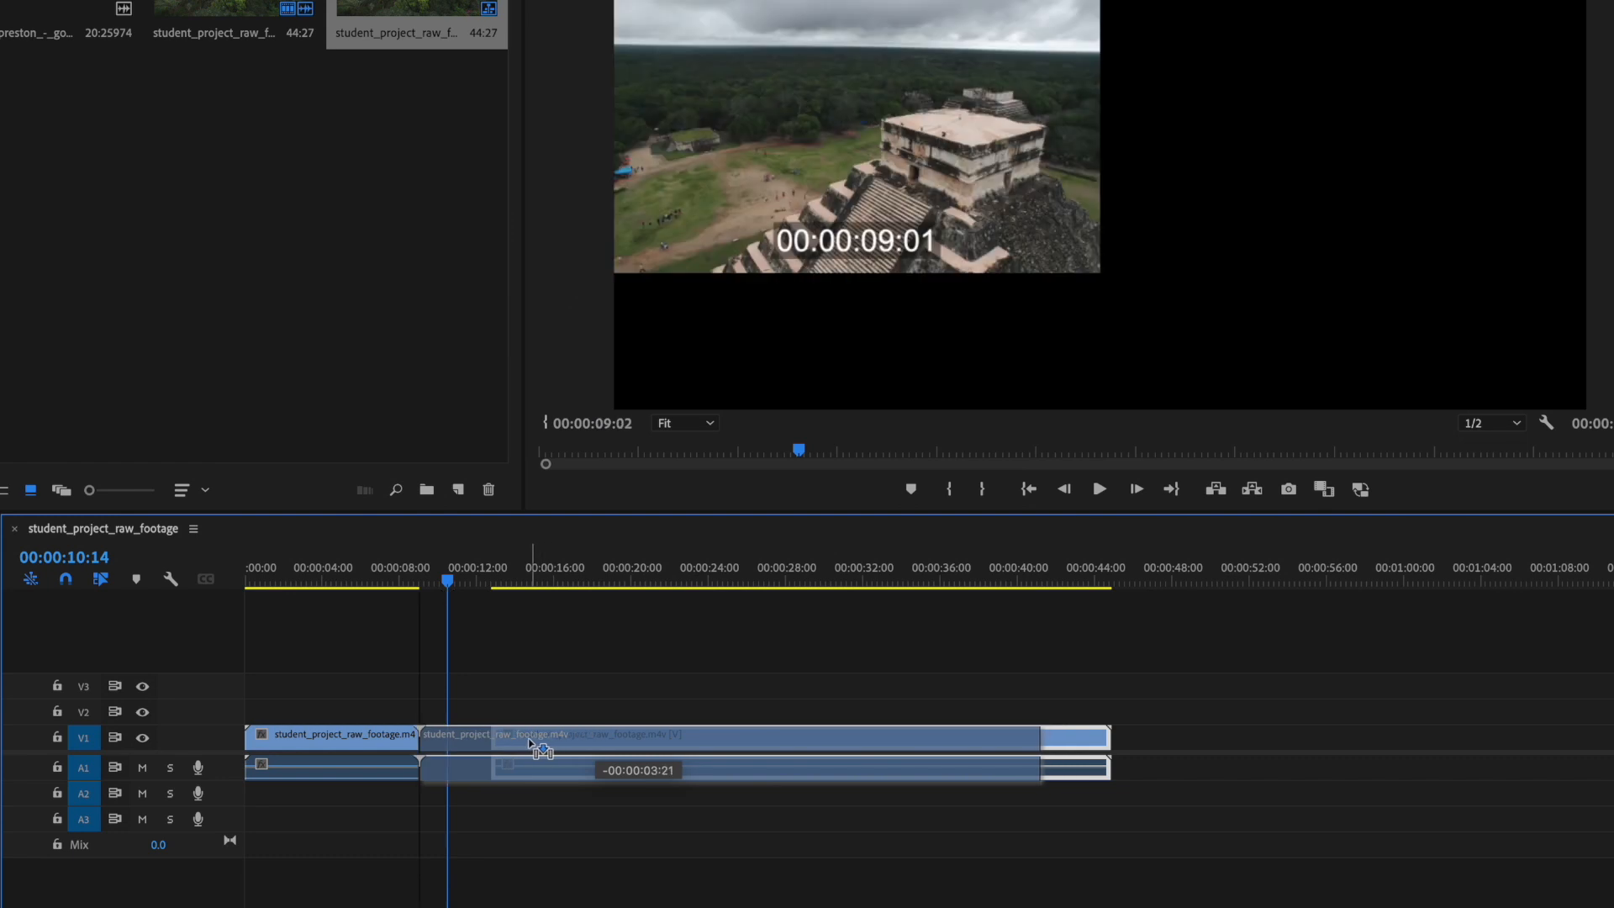
pyautogui.moveTo(532, 743); pyautogui.dragTo(458, 743)
pyautogui.moveTo(448, 584); pyautogui.dragTo(393, 586)
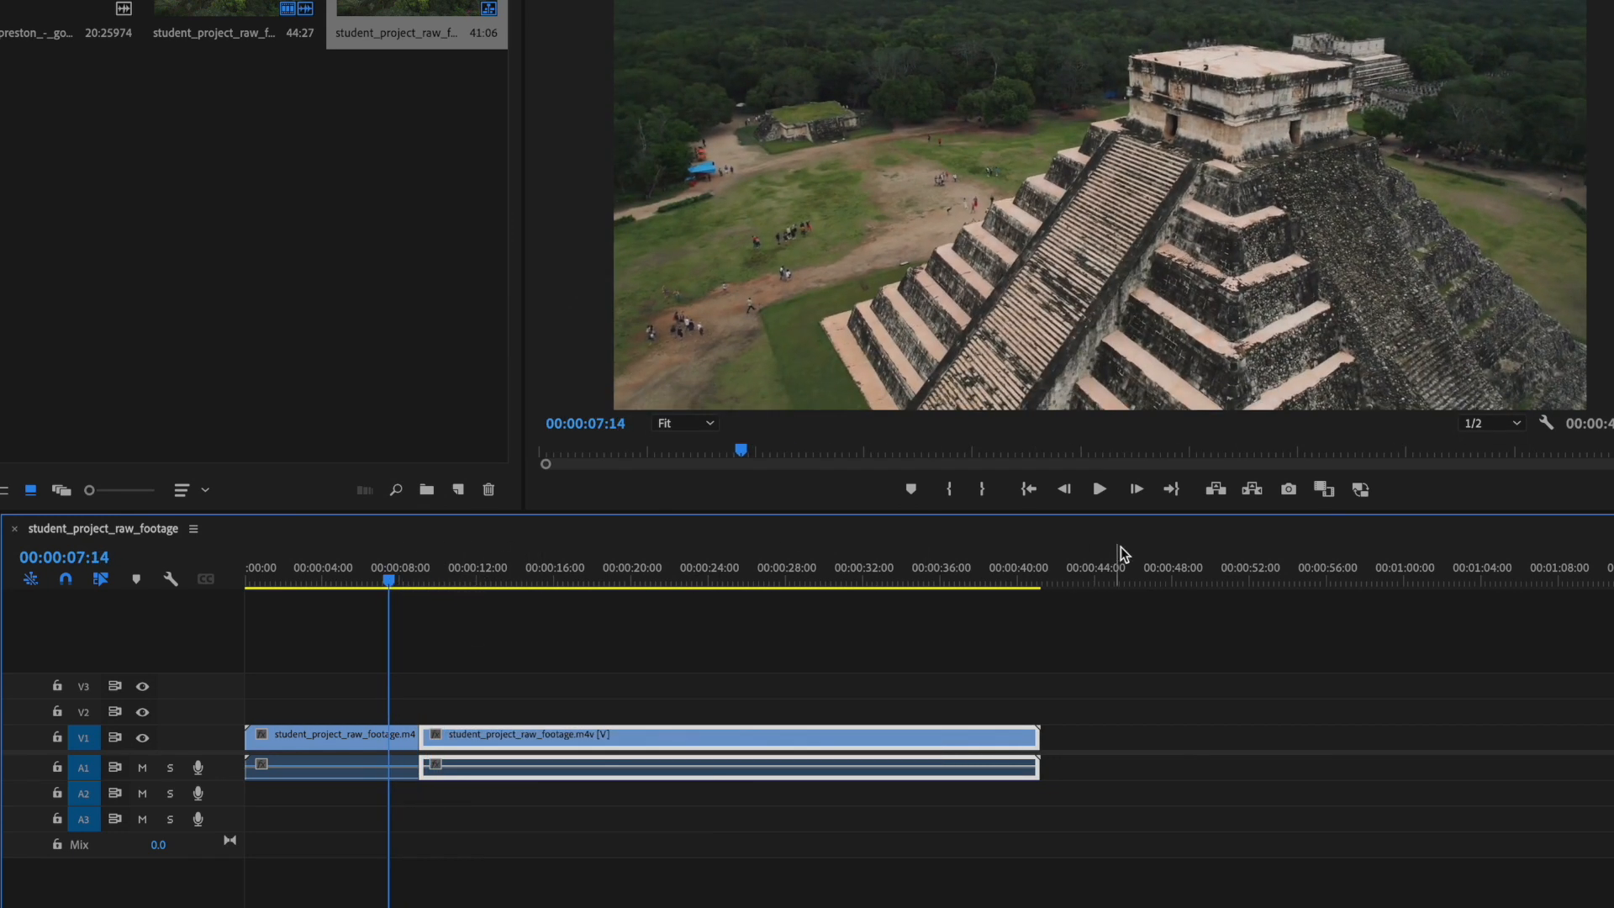
pyautogui.click(1104, 494)
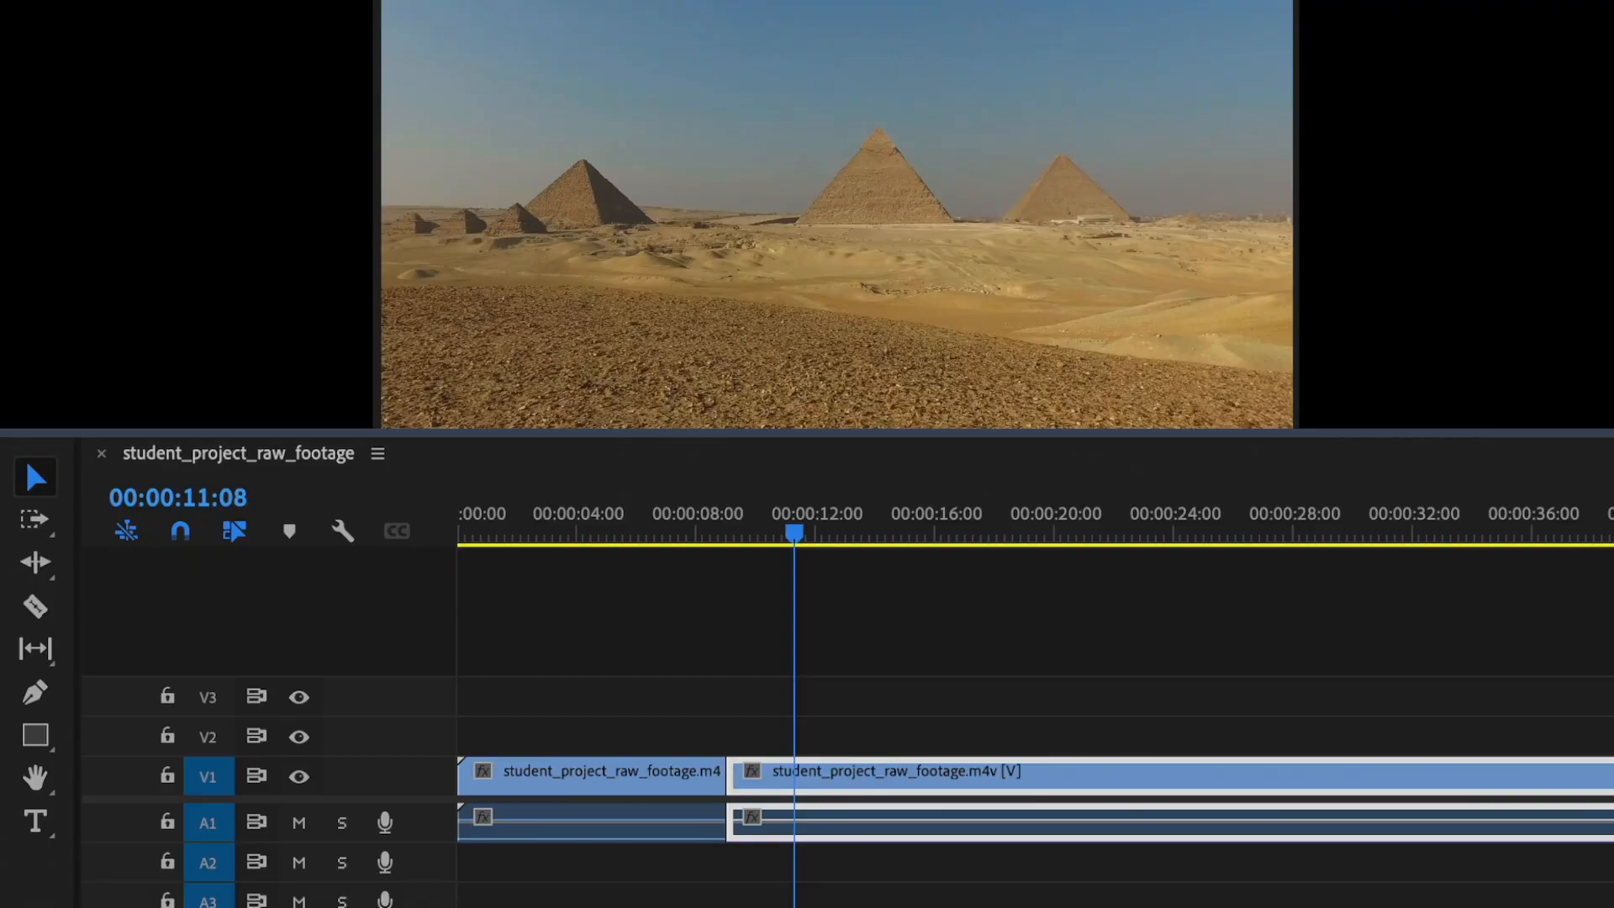
# Step: Split the footage at 00:00:15:27 and 00:00:19:01 to isolate the section between the Egypt and France shots
pyautogui.moveTo(803, 544); pyautogui.dragTo(943, 551)
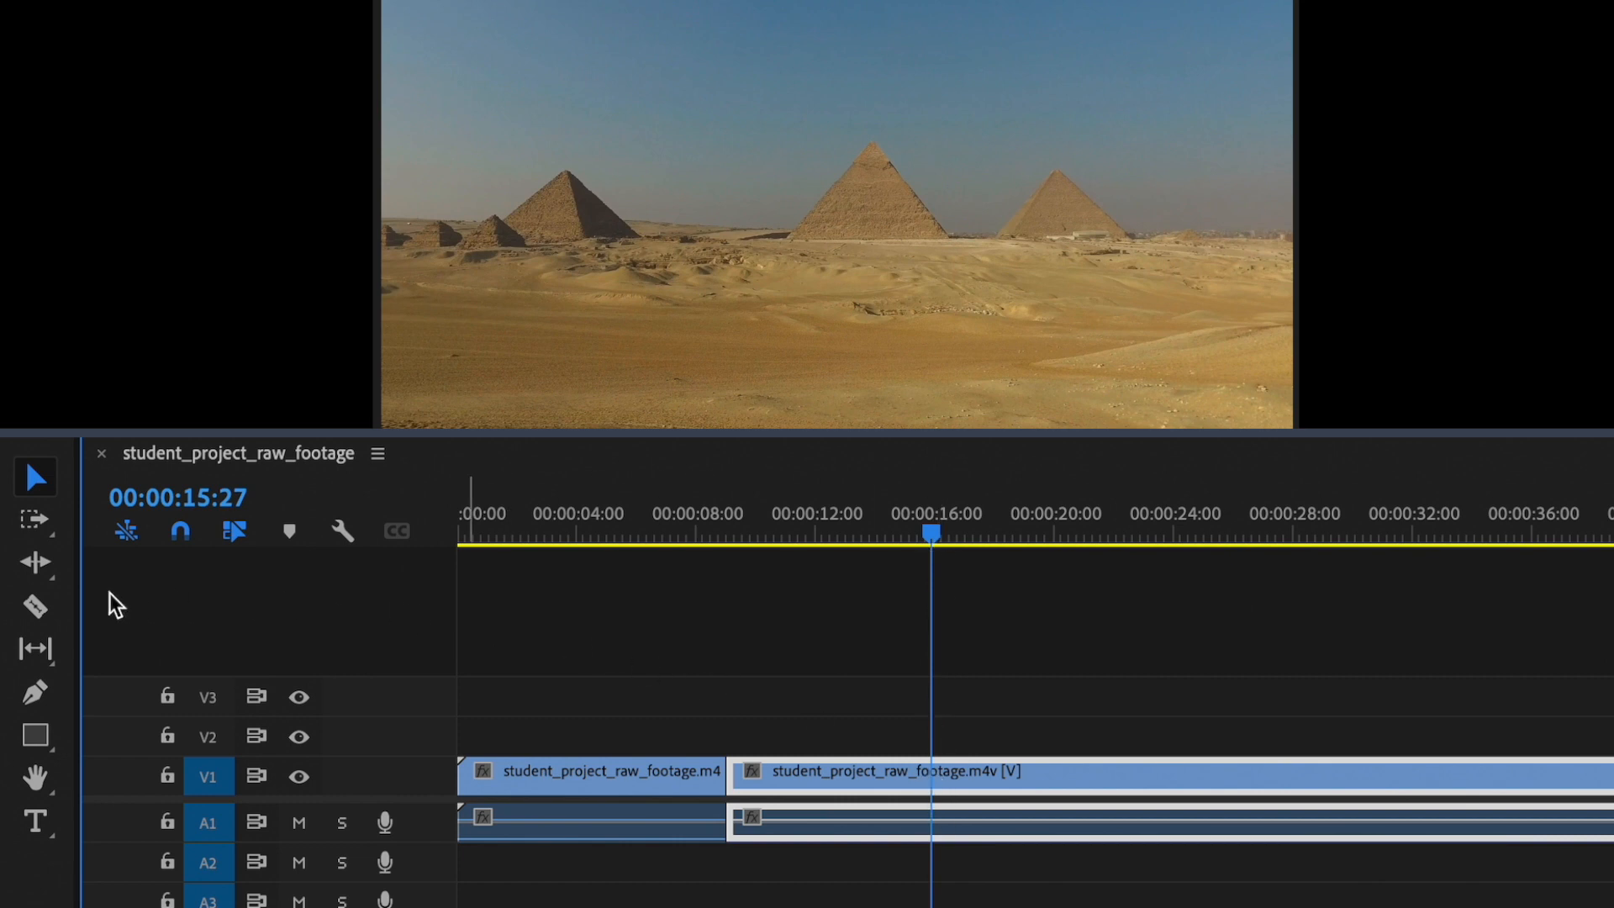
pyautogui.click(35, 609)
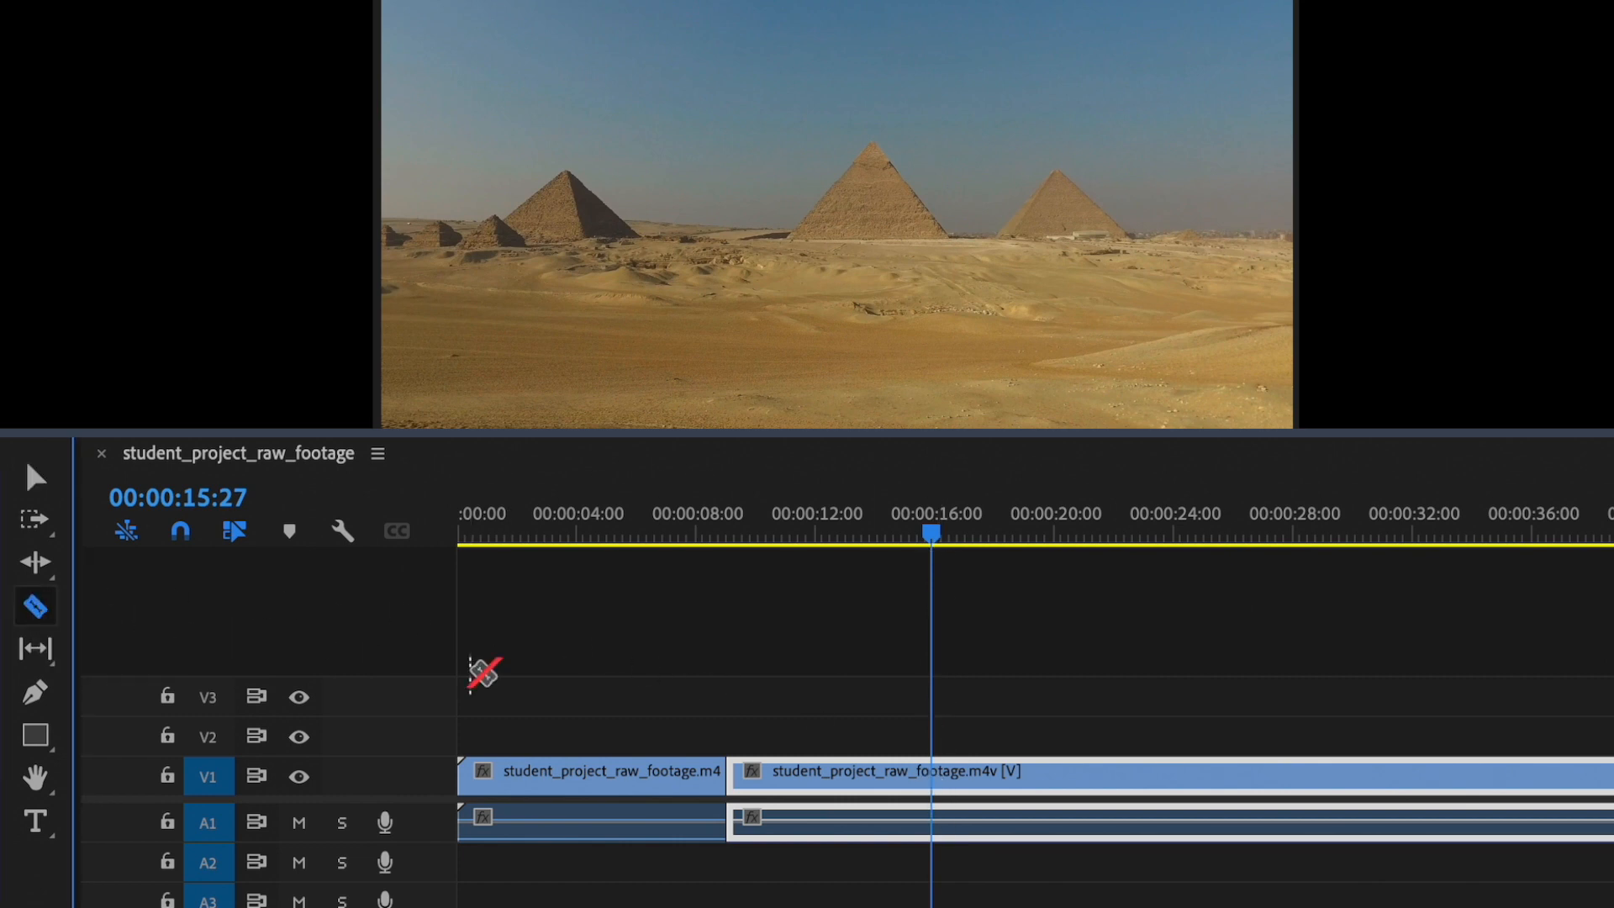
pyautogui.click(933, 779)
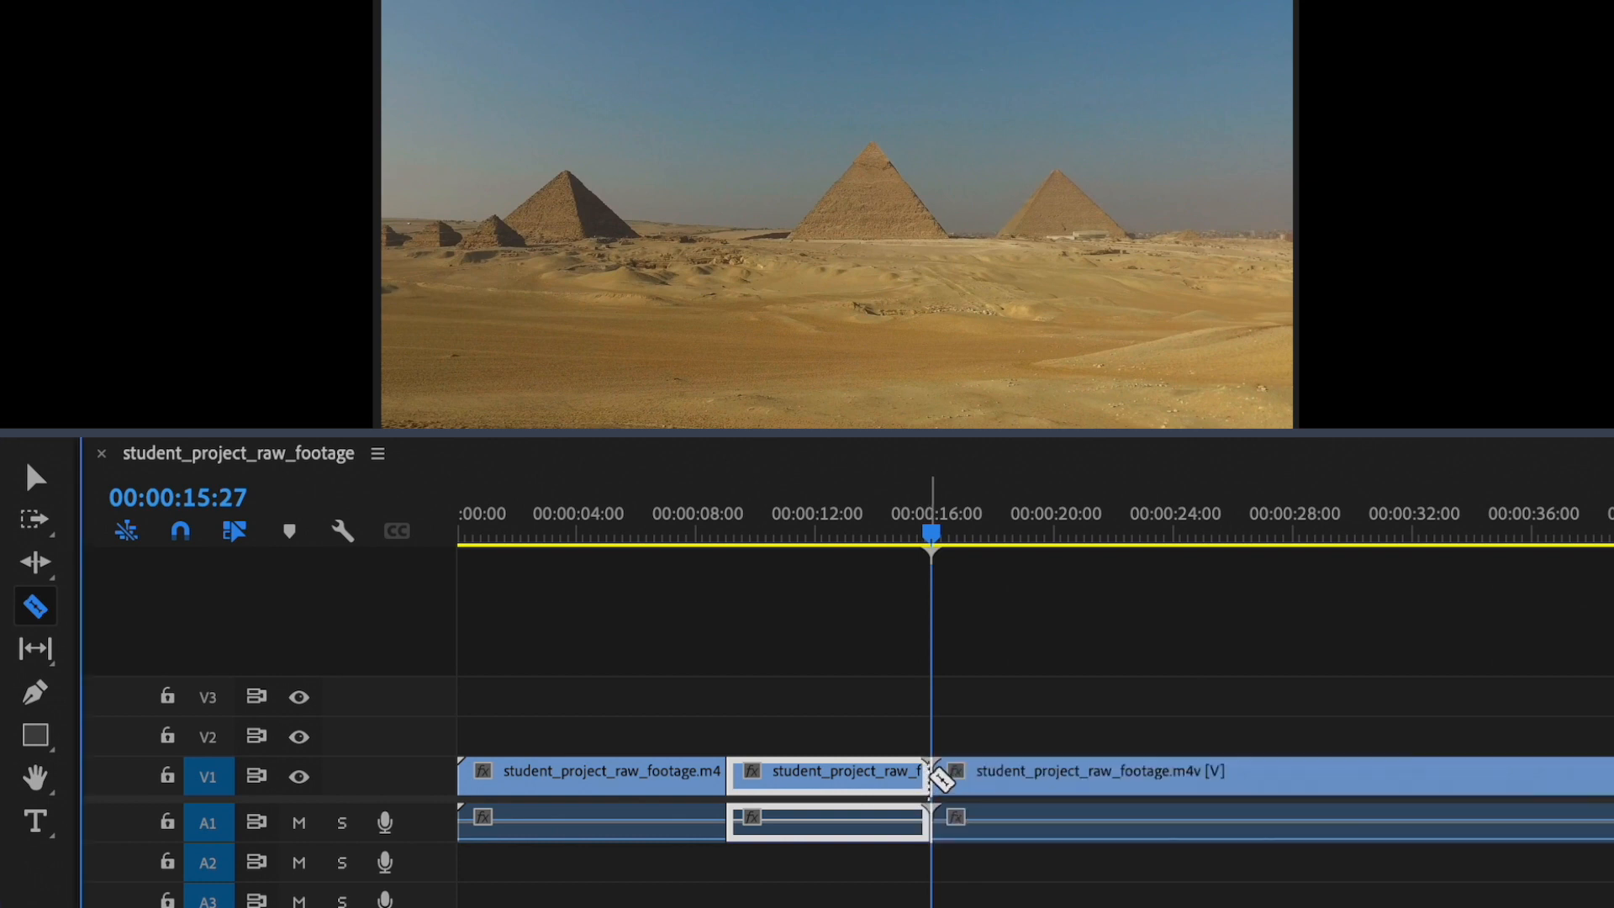
pyautogui.moveTo(931, 536); pyautogui.dragTo(1028, 553)
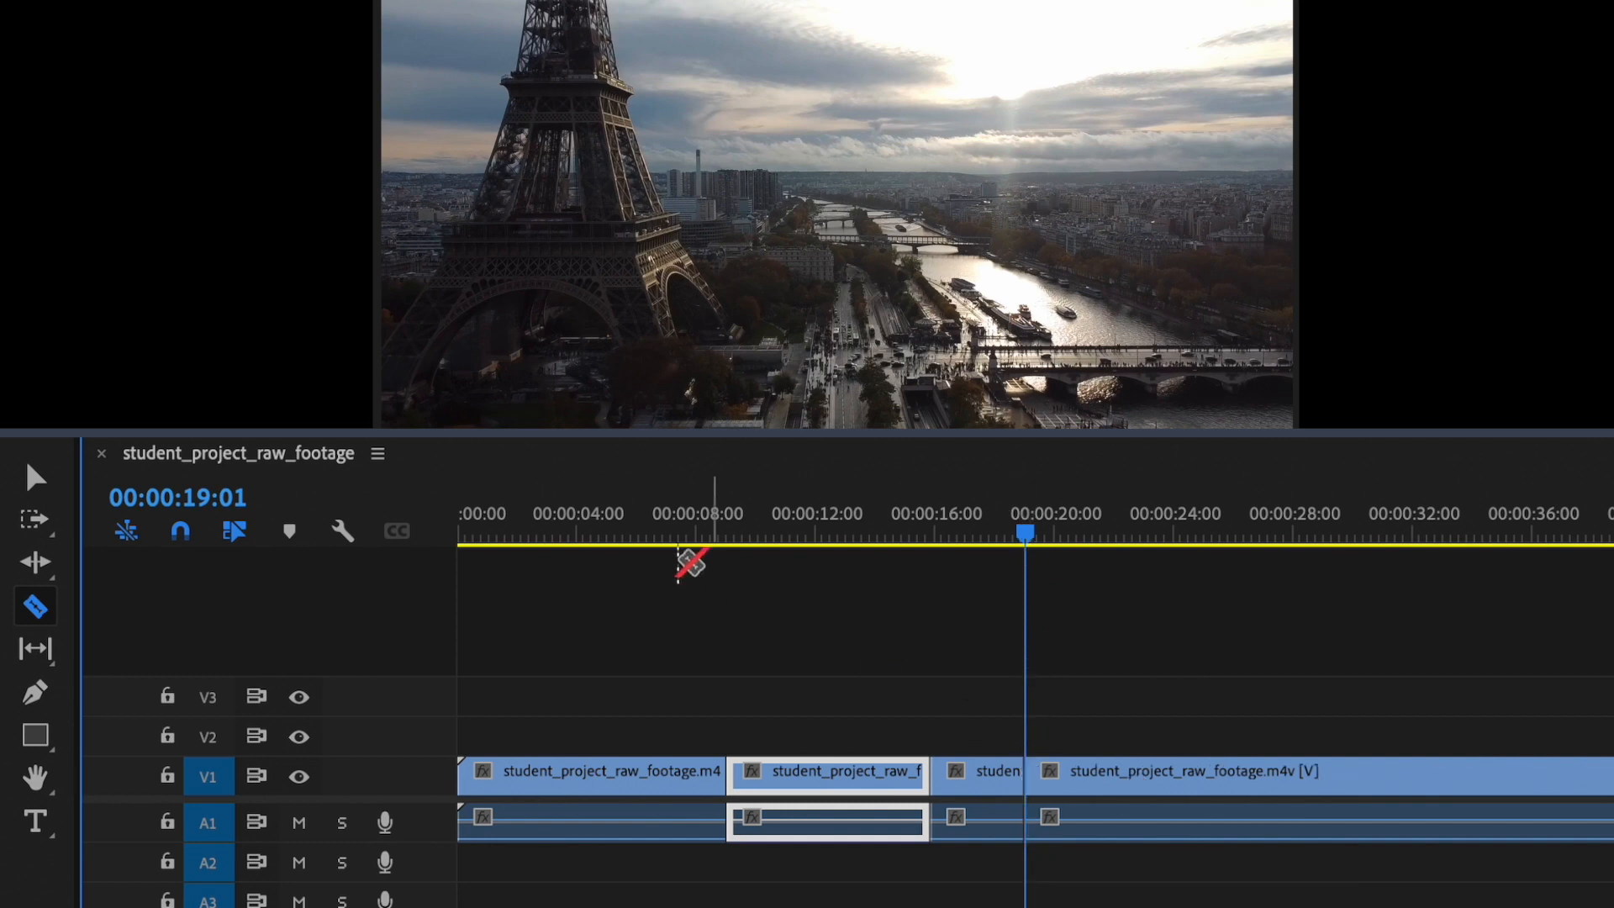
# Step: Delete the short segment after the Egypt clip and move the remaining footage back to close the gap
pyautogui.click(35, 476)
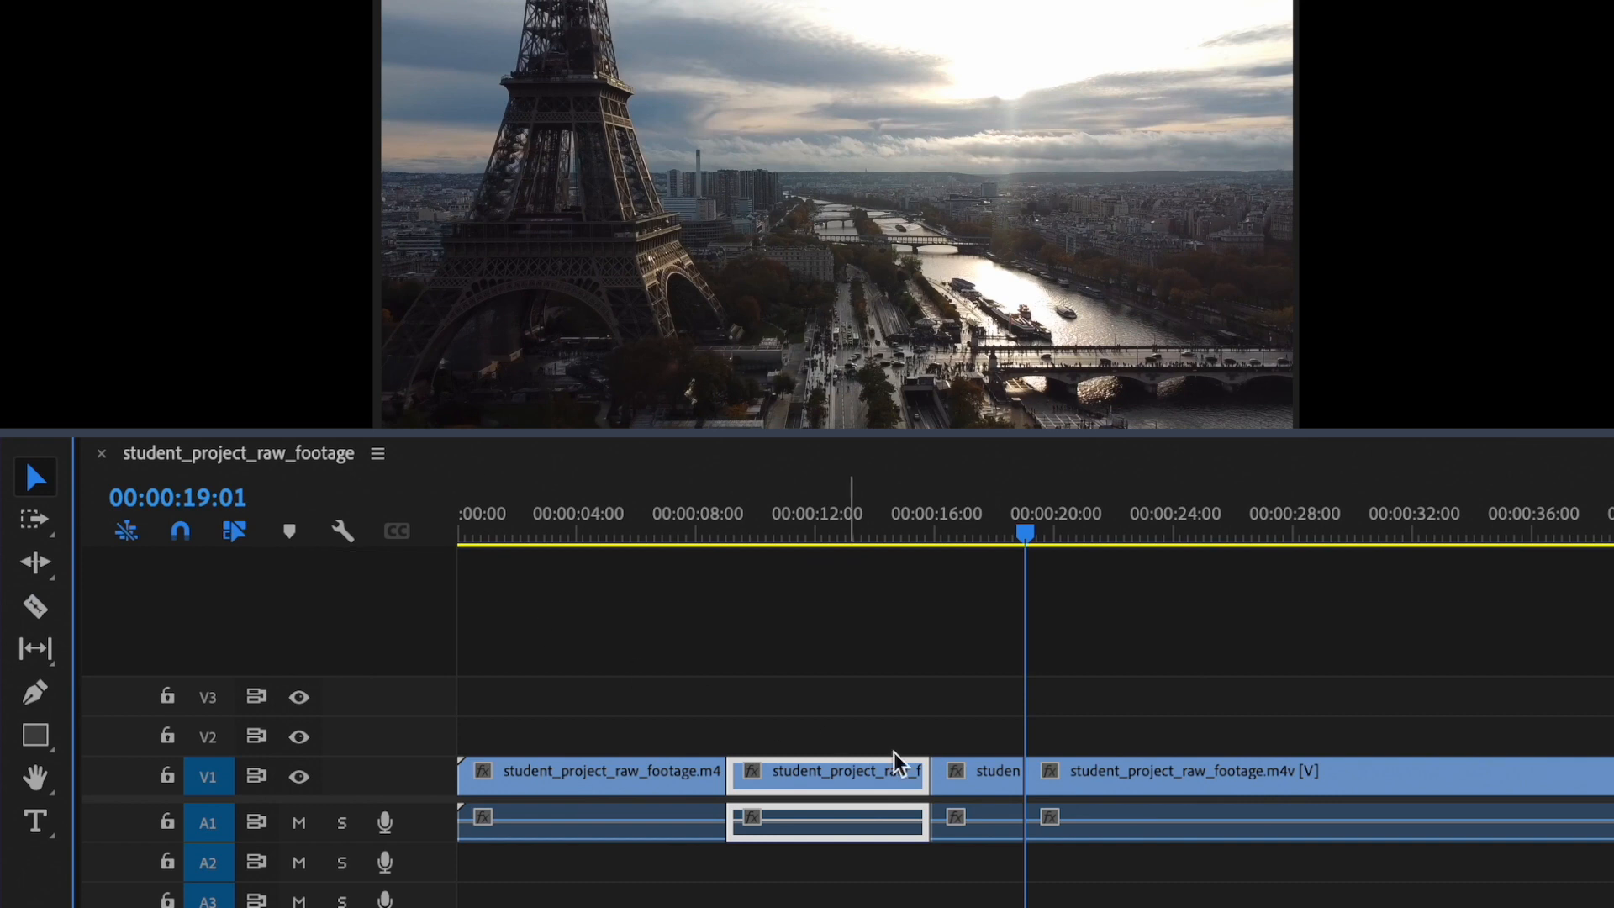
pyautogui.click(990, 780)
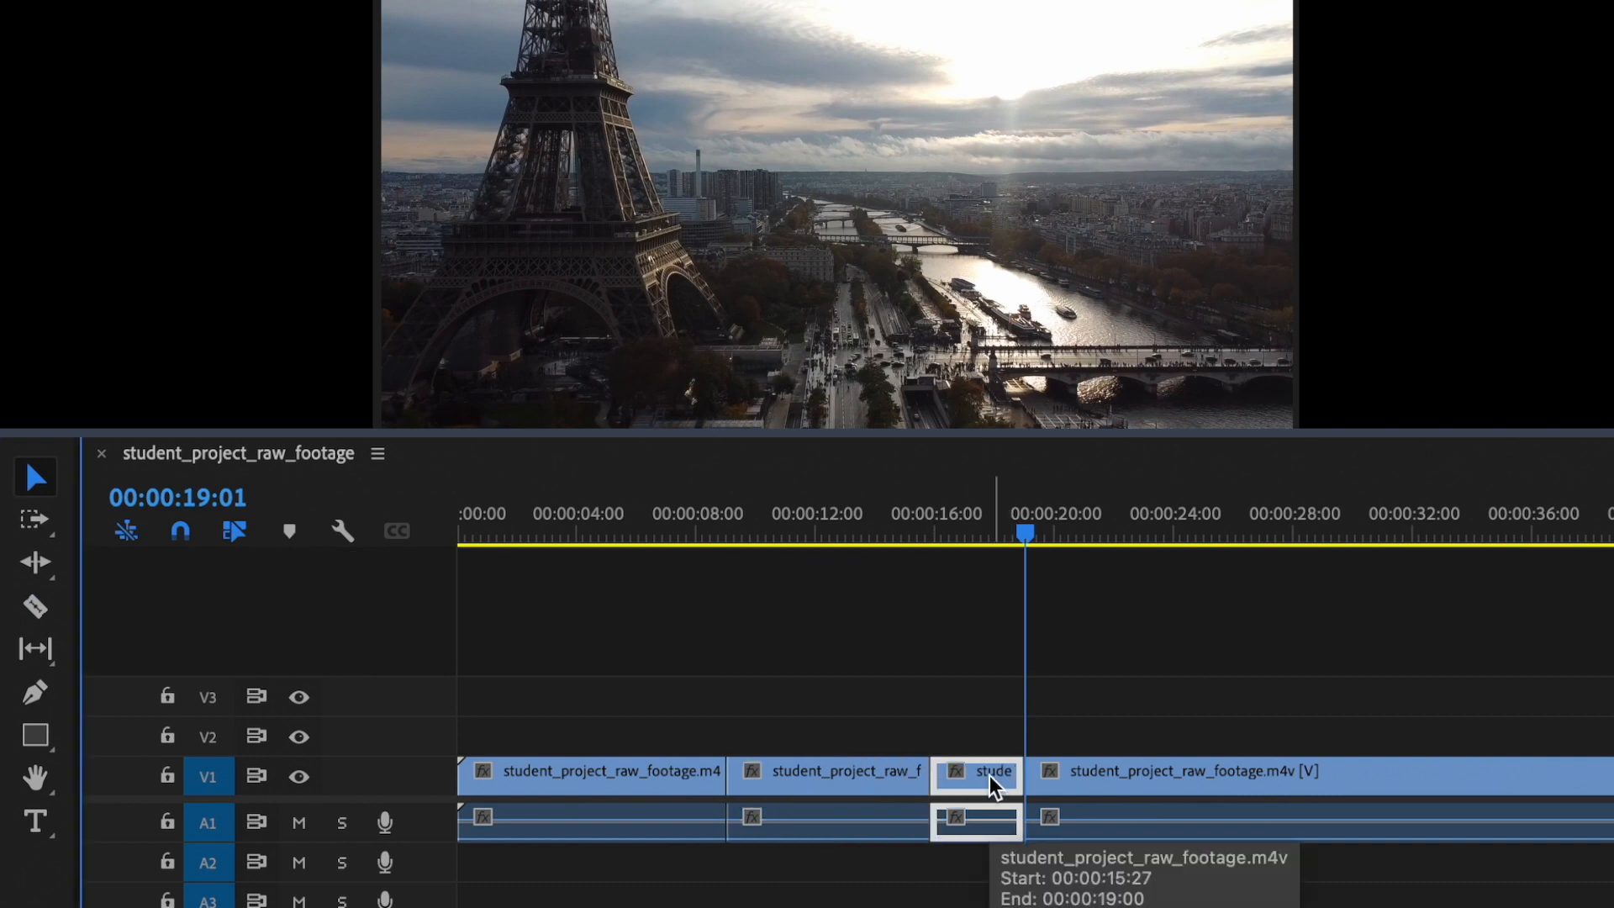
pyautogui.press('Delete')
pyautogui.moveTo(1164, 786); pyautogui.dragTo(1078, 790)
# Step: Split the footage at 00:00:24:10 and 00:00:27:27 to isolate the green section between the France and cathedral shots
pyautogui.moveTo(1028, 537); pyautogui.dragTo(1194, 567)
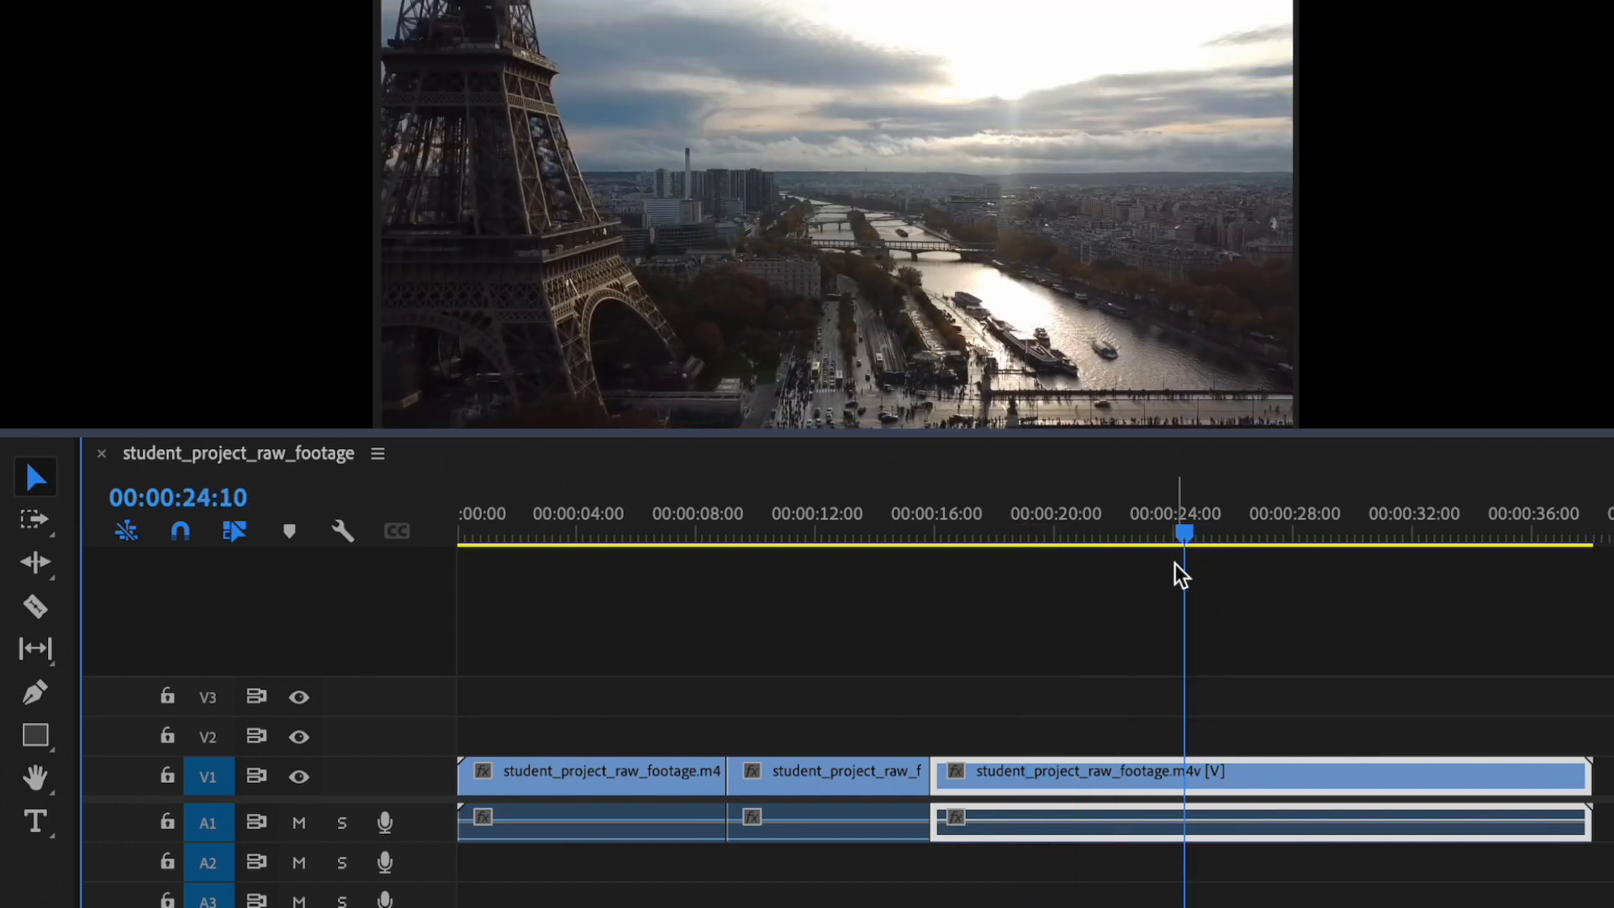
pyautogui.click(42, 611)
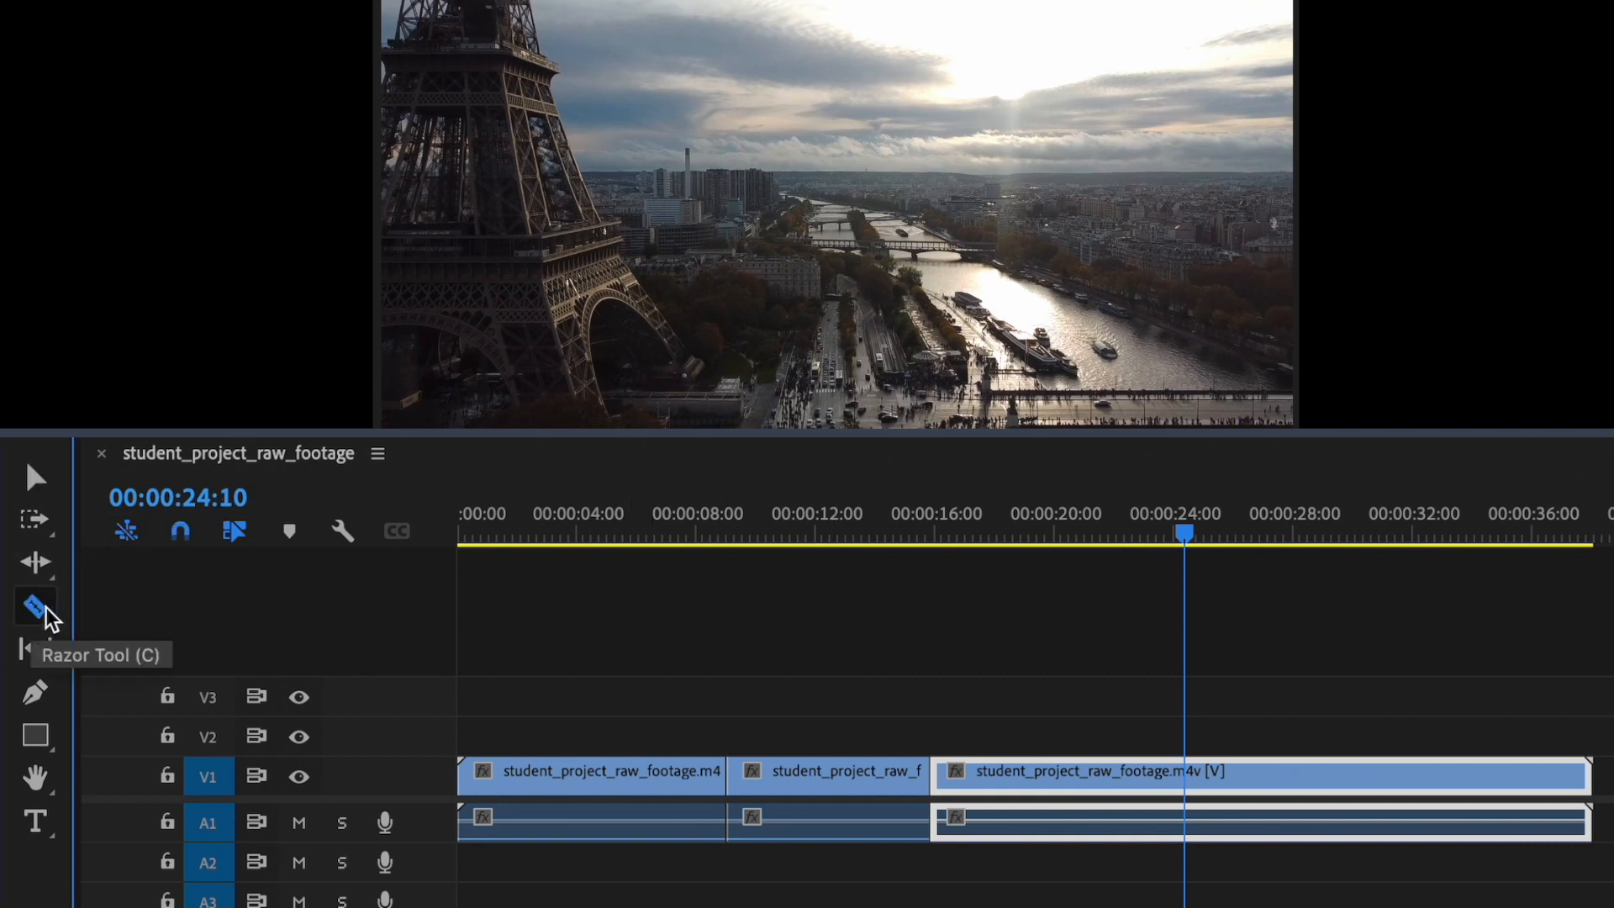
pyautogui.click(1192, 778)
pyautogui.moveTo(1189, 531); pyautogui.dragTo(1295, 544)
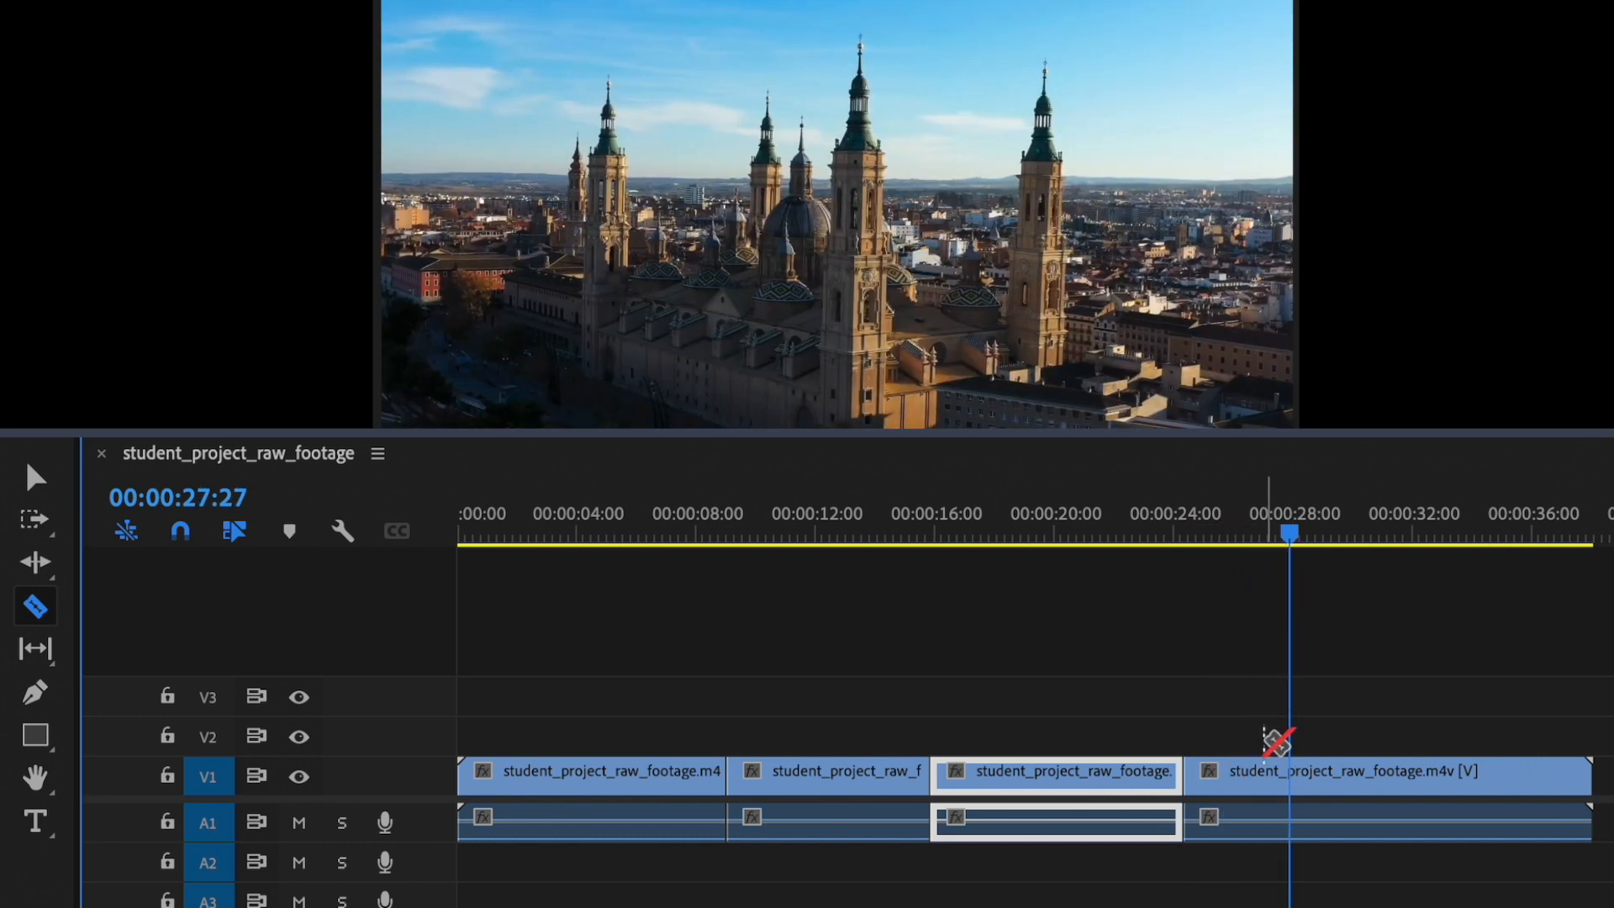
# Step: Delete the green segment after the France clip and move the cathedral clip up against it
pyautogui.click(35, 477)
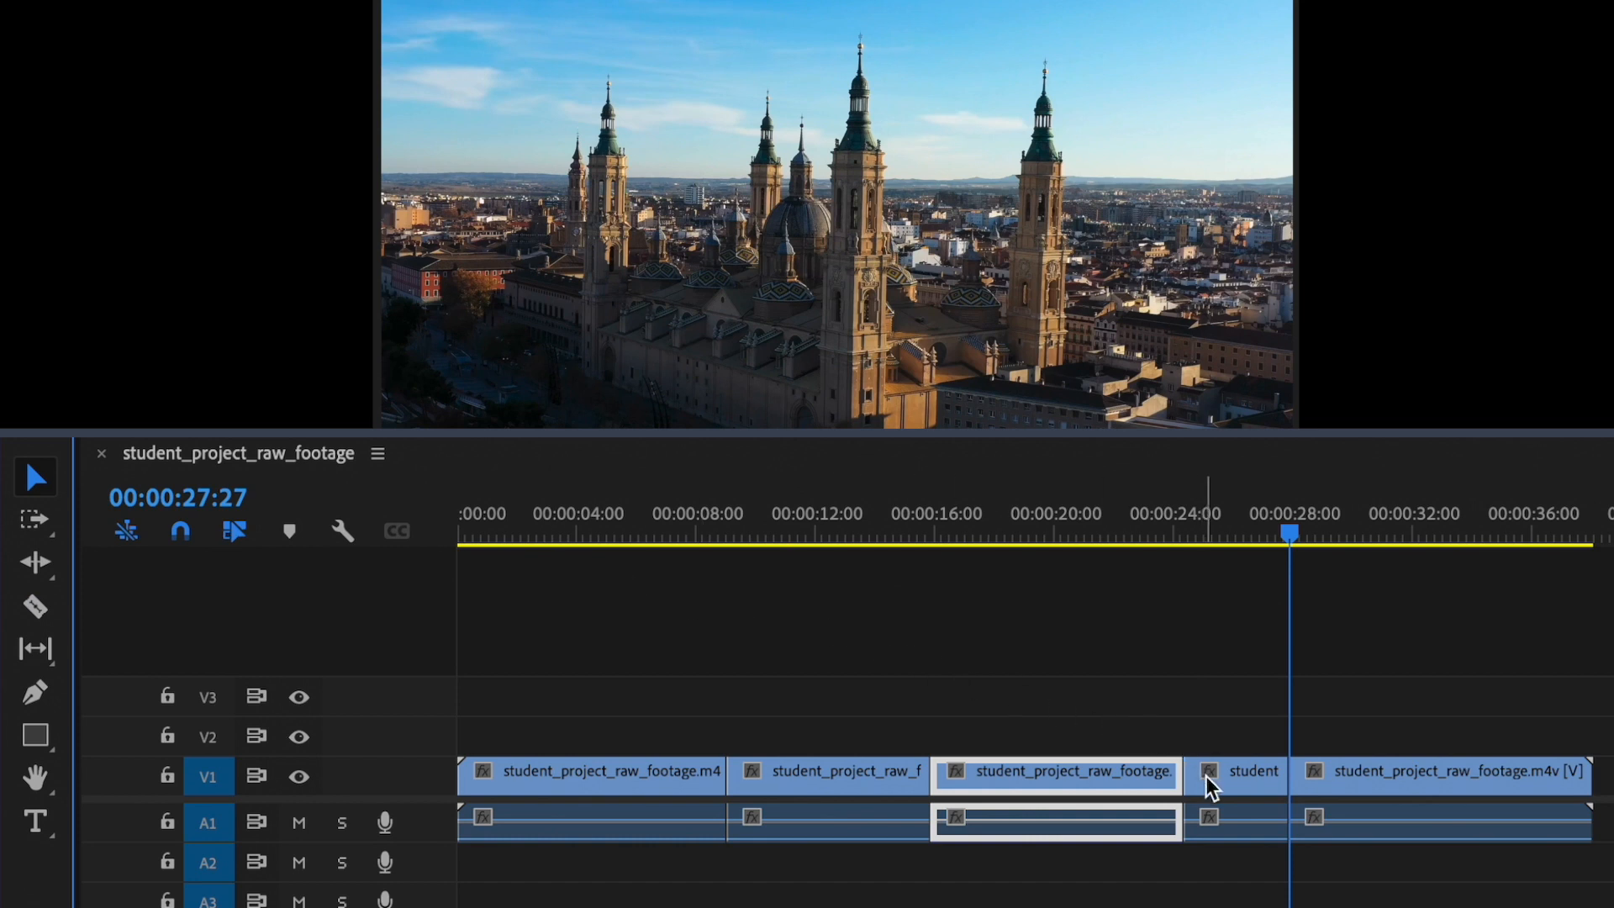
pyautogui.click(1229, 778)
pyautogui.moveTo(1283, 542); pyautogui.dragTo(1251, 637)
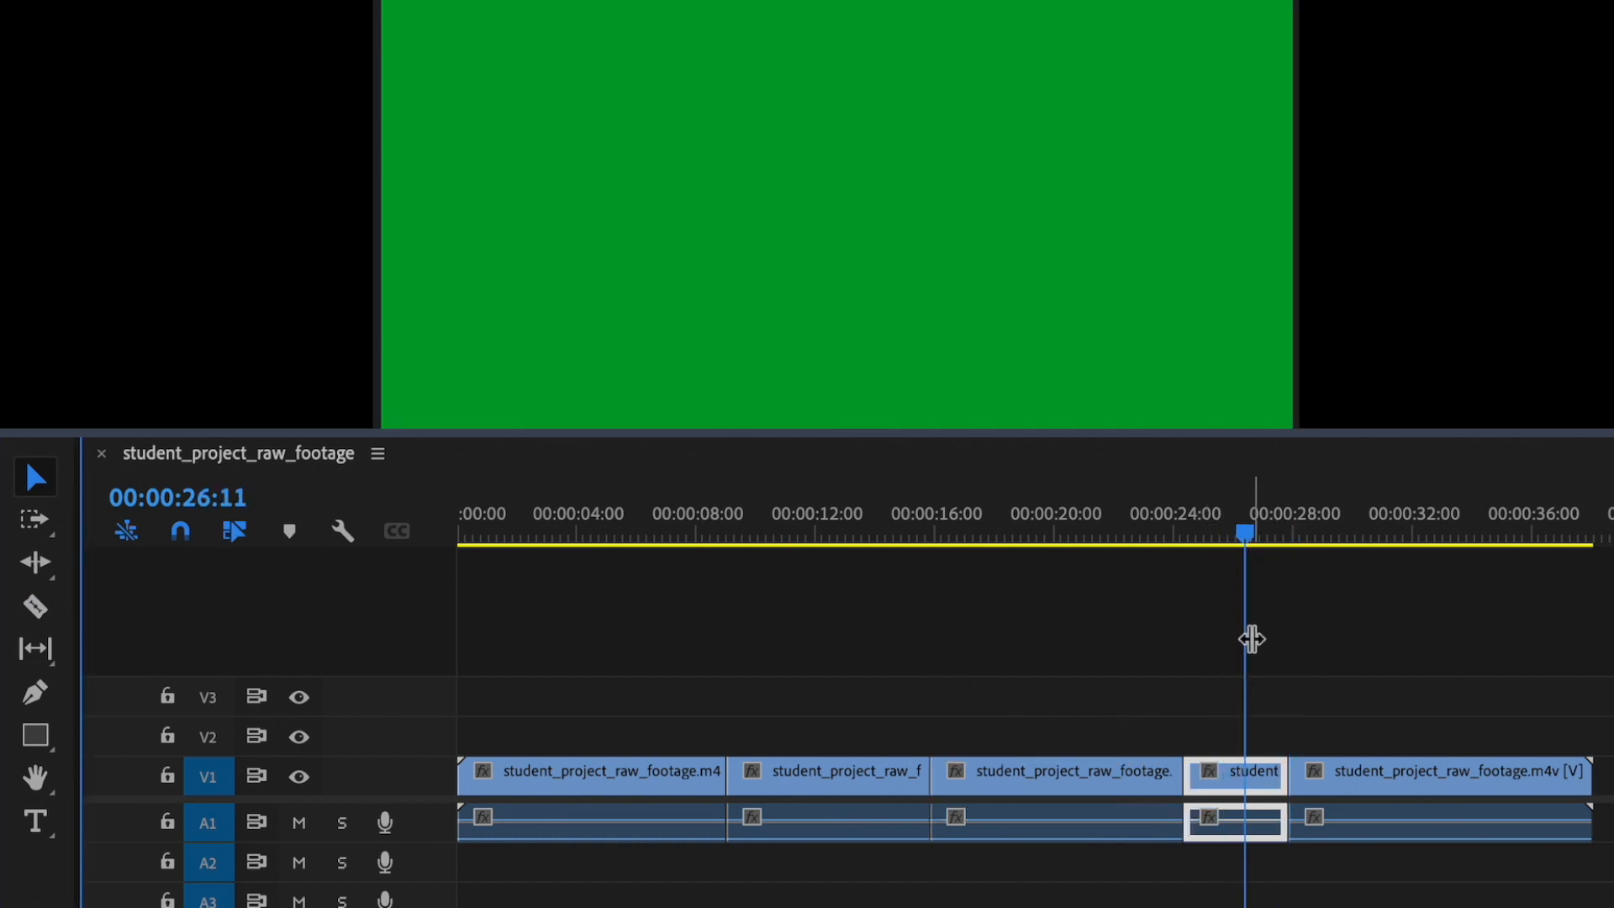
pyautogui.press('Delete')
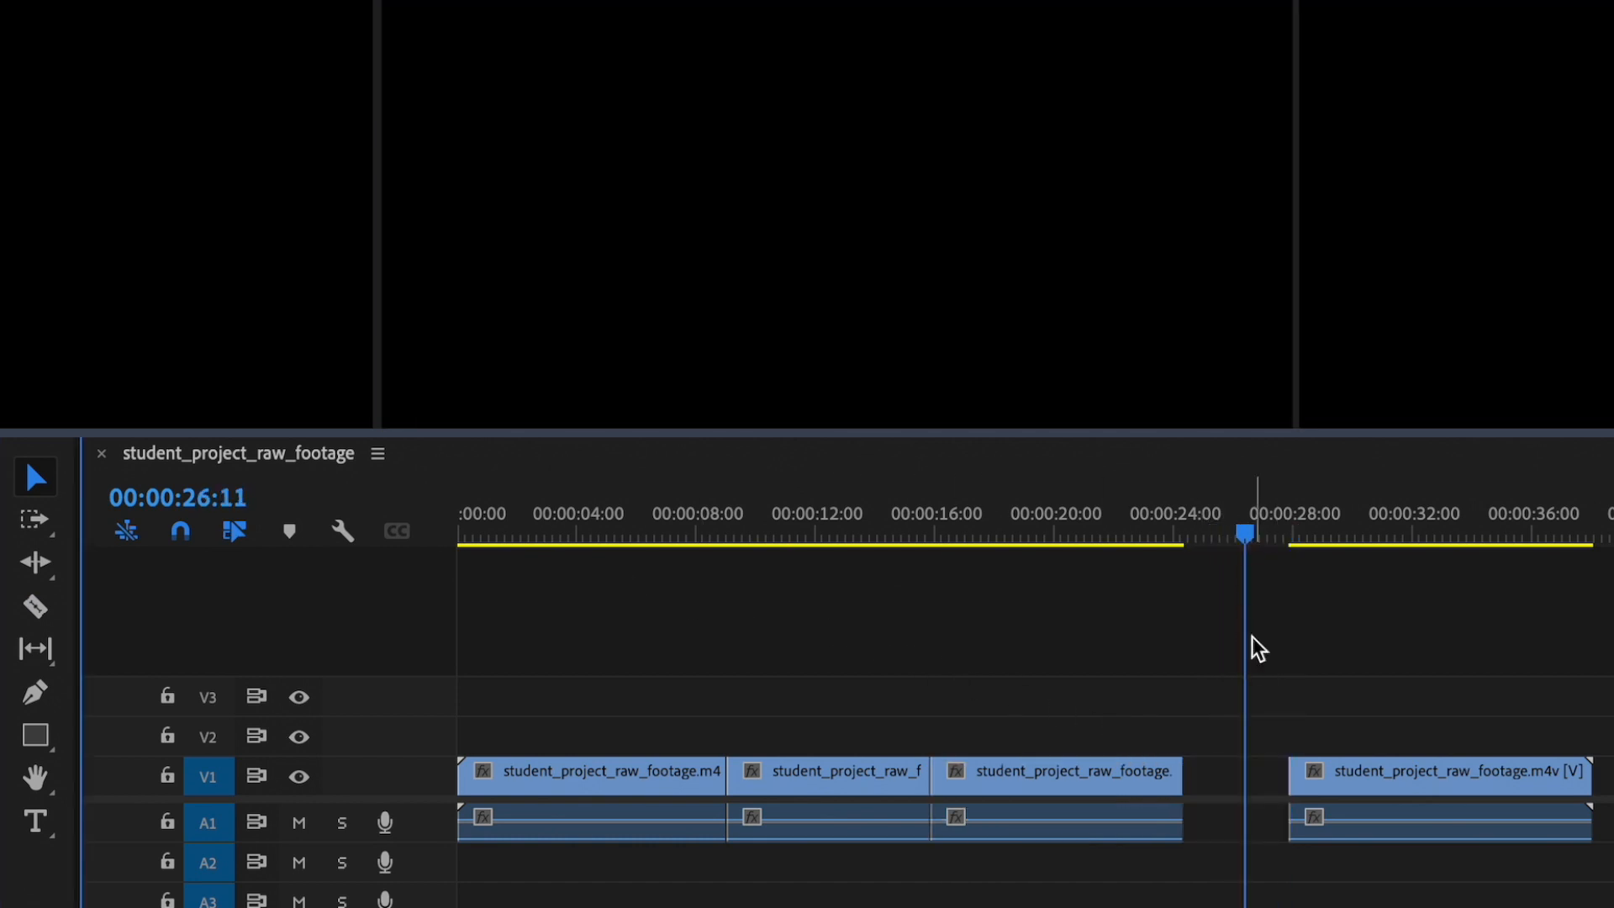
pyautogui.moveTo(1412, 785); pyautogui.dragTo(1303, 763)
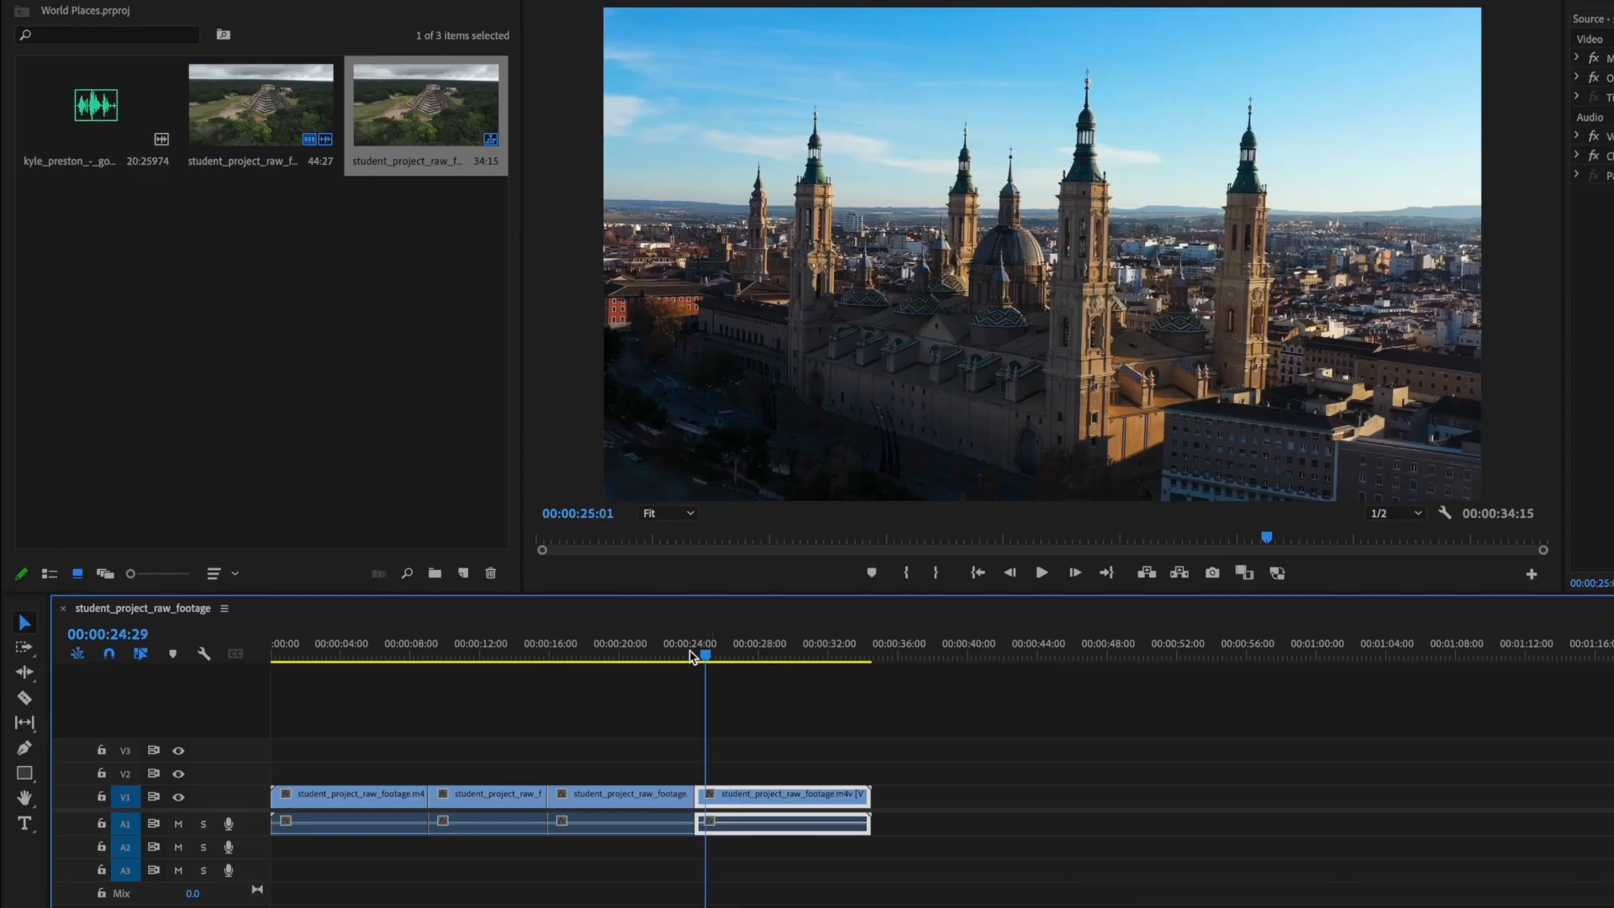
pyautogui.moveTo(691, 656); pyautogui.dragTo(814, 707)
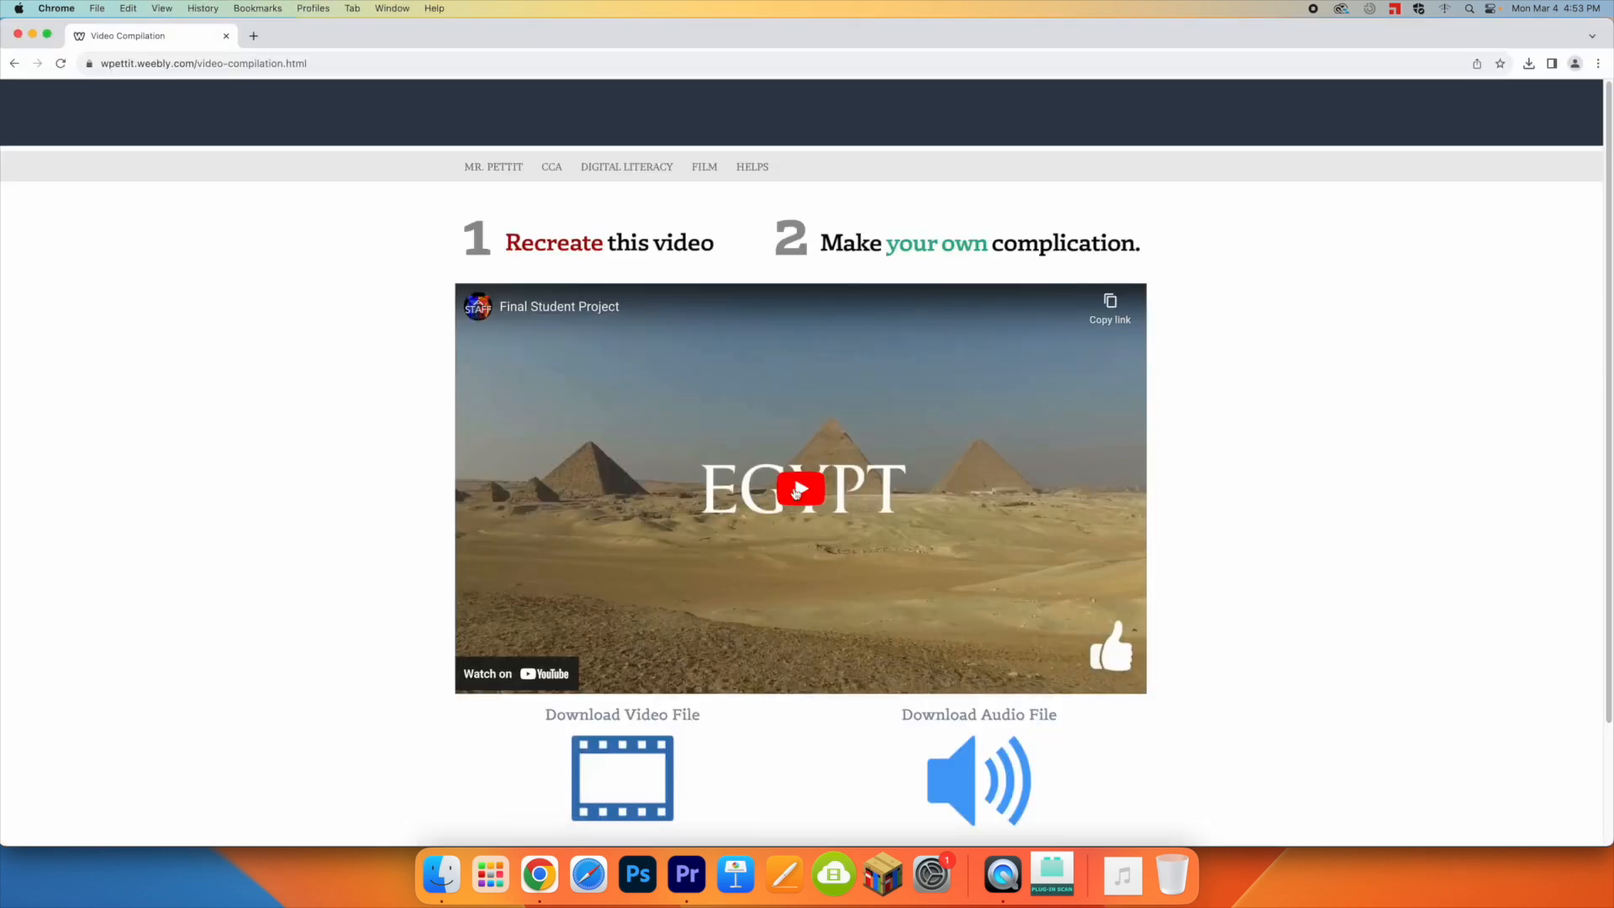
# Step: Play the sample video on the Video Compilation page in Chrome and scrub through it to check the order of the locations
pyautogui.click(795, 492)
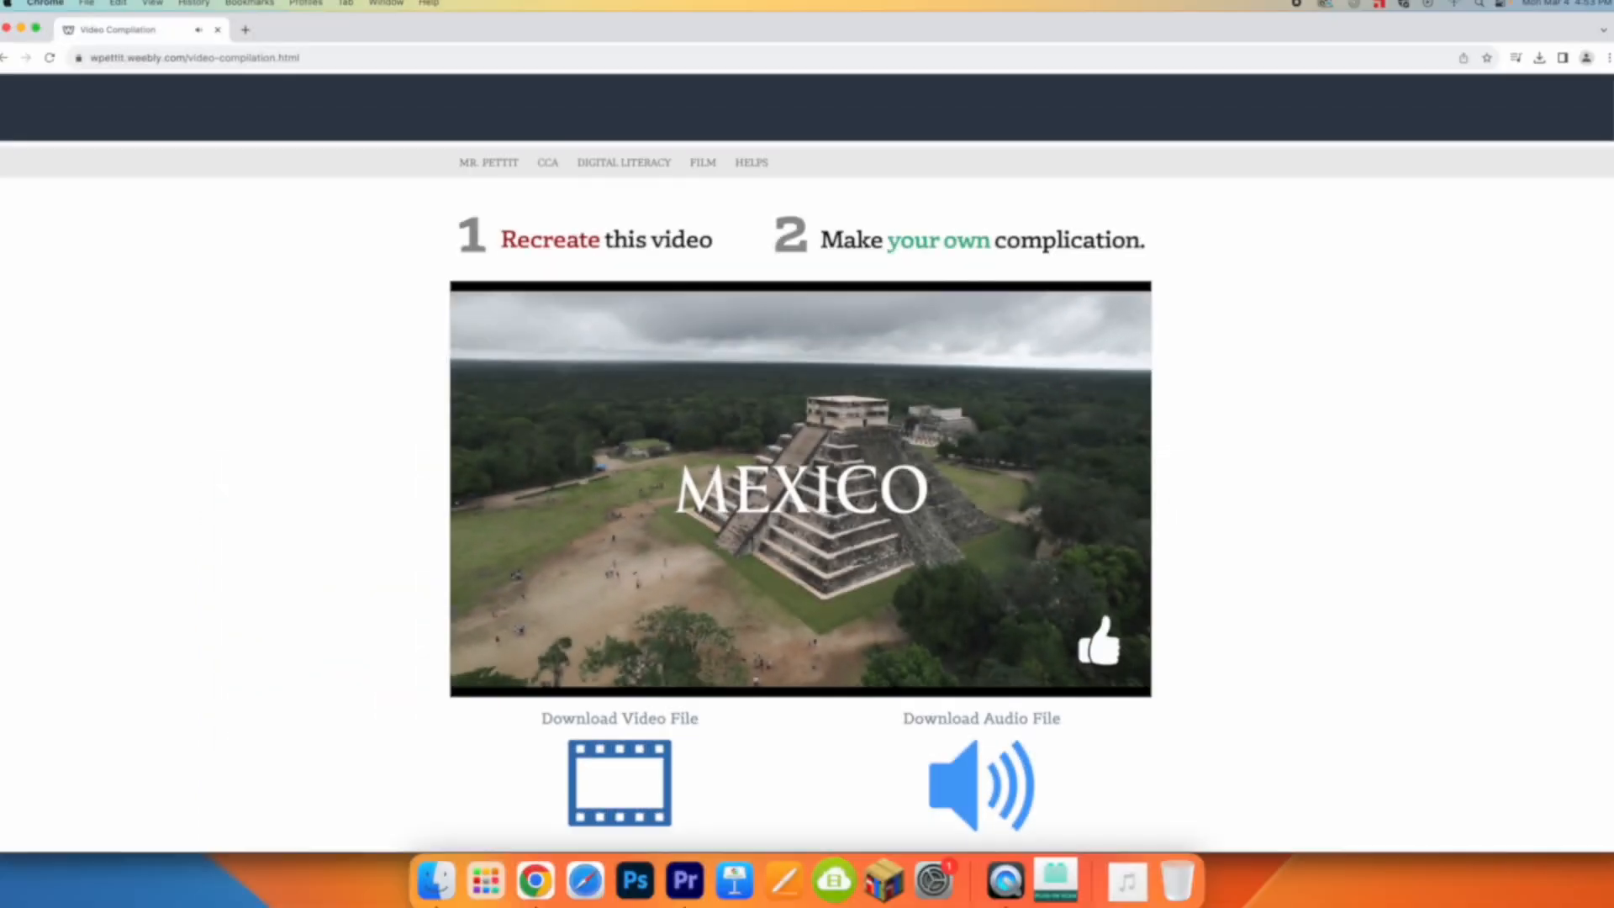
pyautogui.click(807, 502)
pyautogui.moveTo(883, 668); pyautogui.dragTo(490, 683)
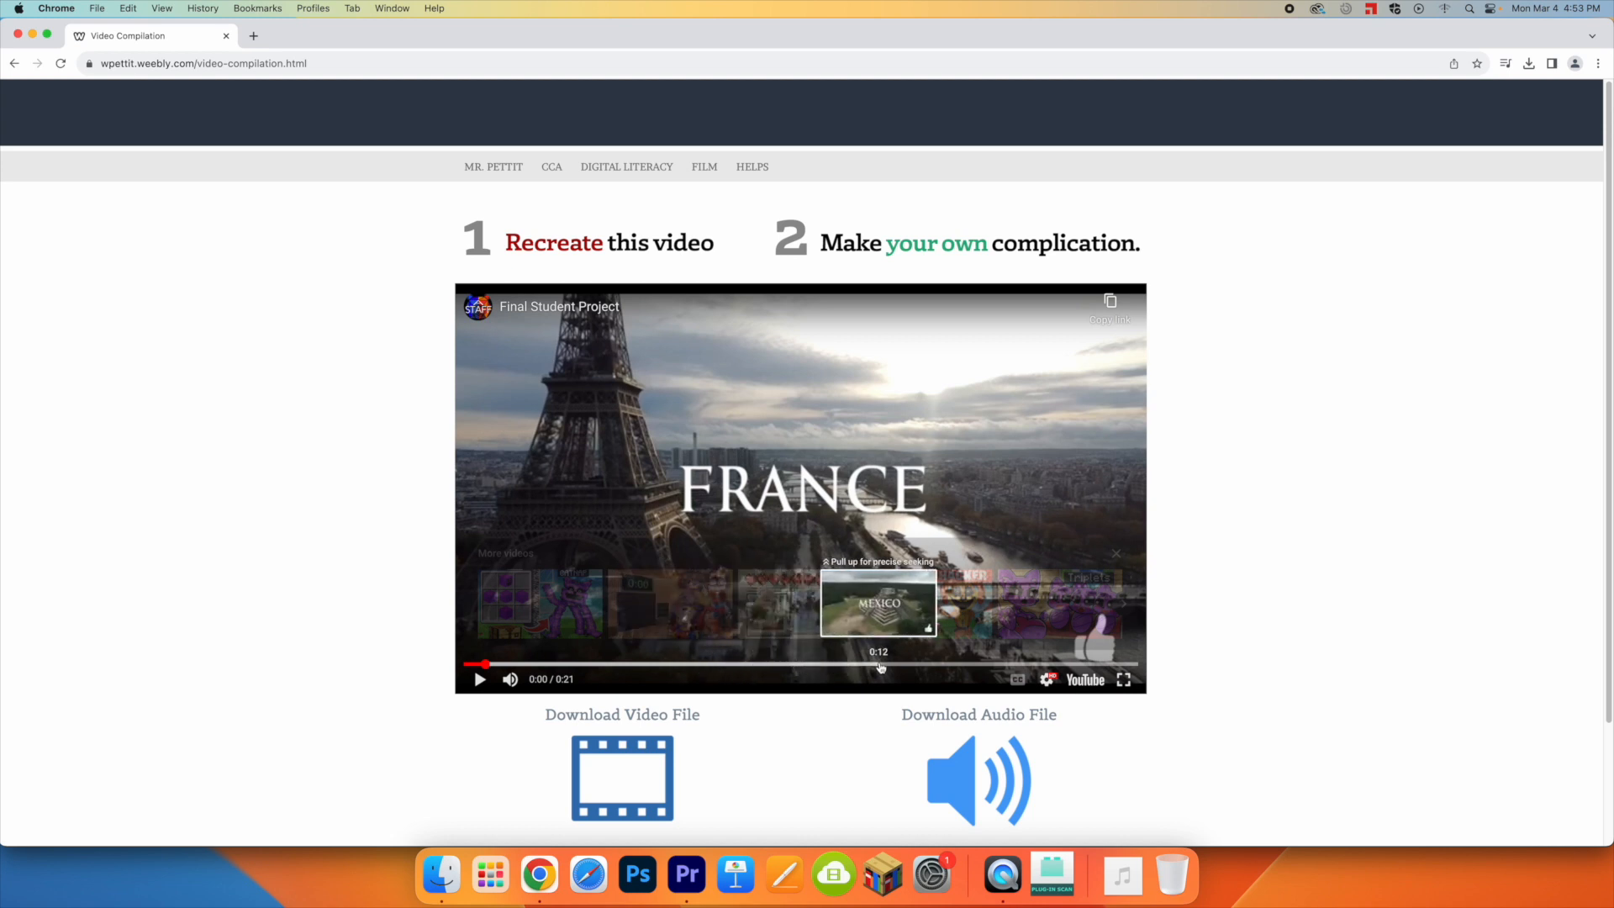
# Step: Switch back to Premiere Pro, move the Mexico clip beyond the end of the sequence and place the France clip before Egypt
pyautogui.click(685, 878)
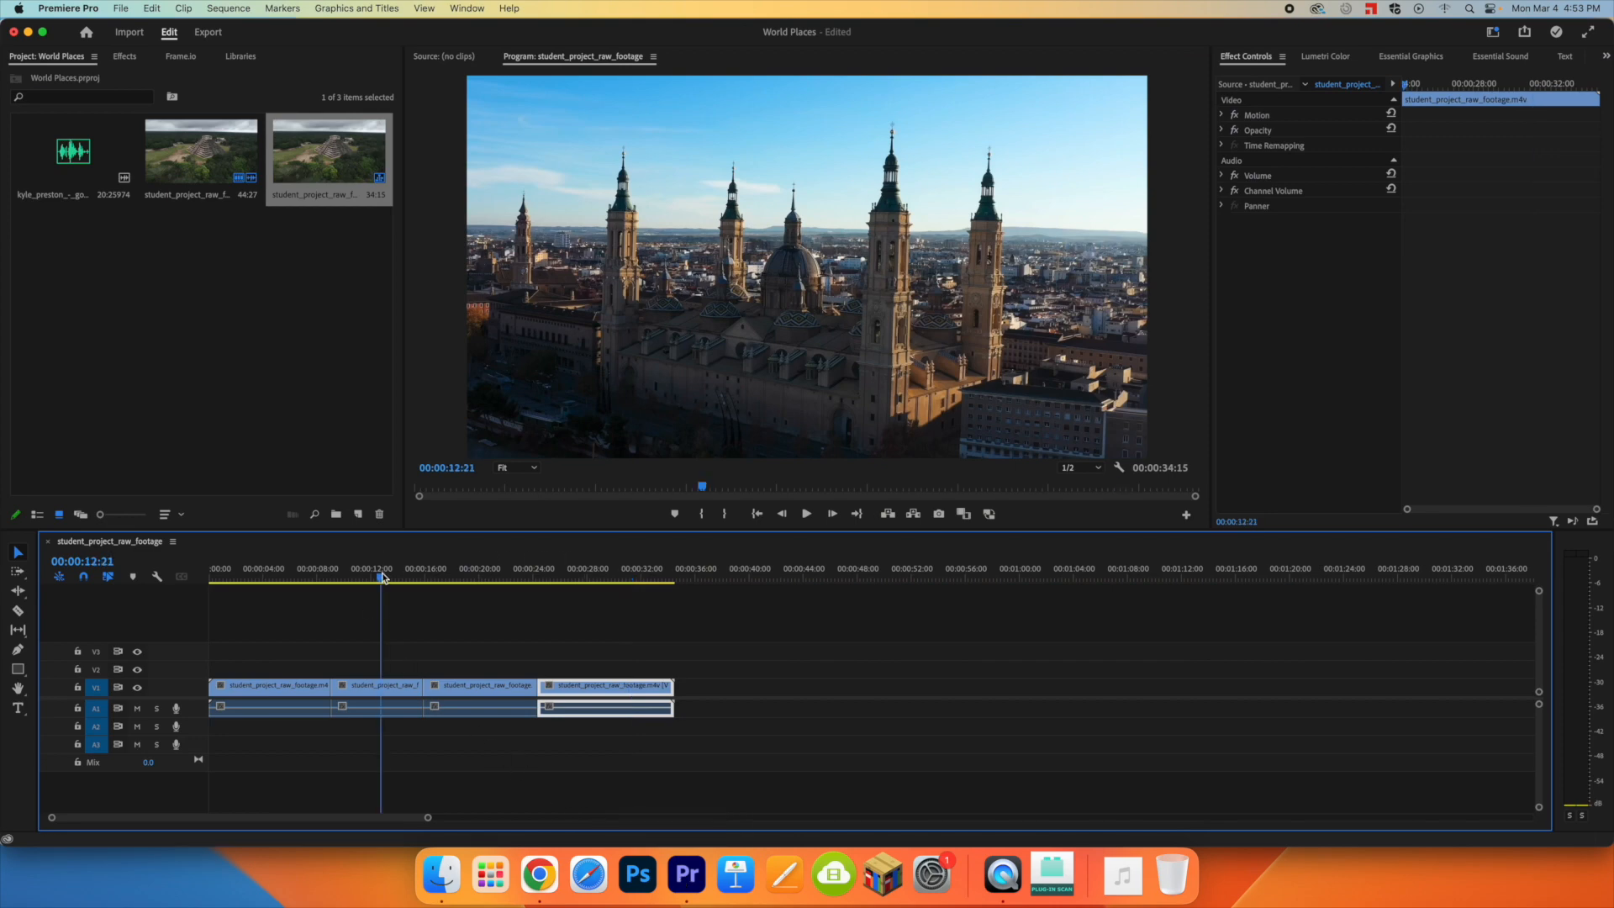
pyautogui.moveTo(298, 578)
pyautogui.mouseDown()
pyautogui.moveTo(270, 578)
pyautogui.moveTo(497, 579)
pyautogui.moveTo(274, 580)
pyautogui.mouseUp()
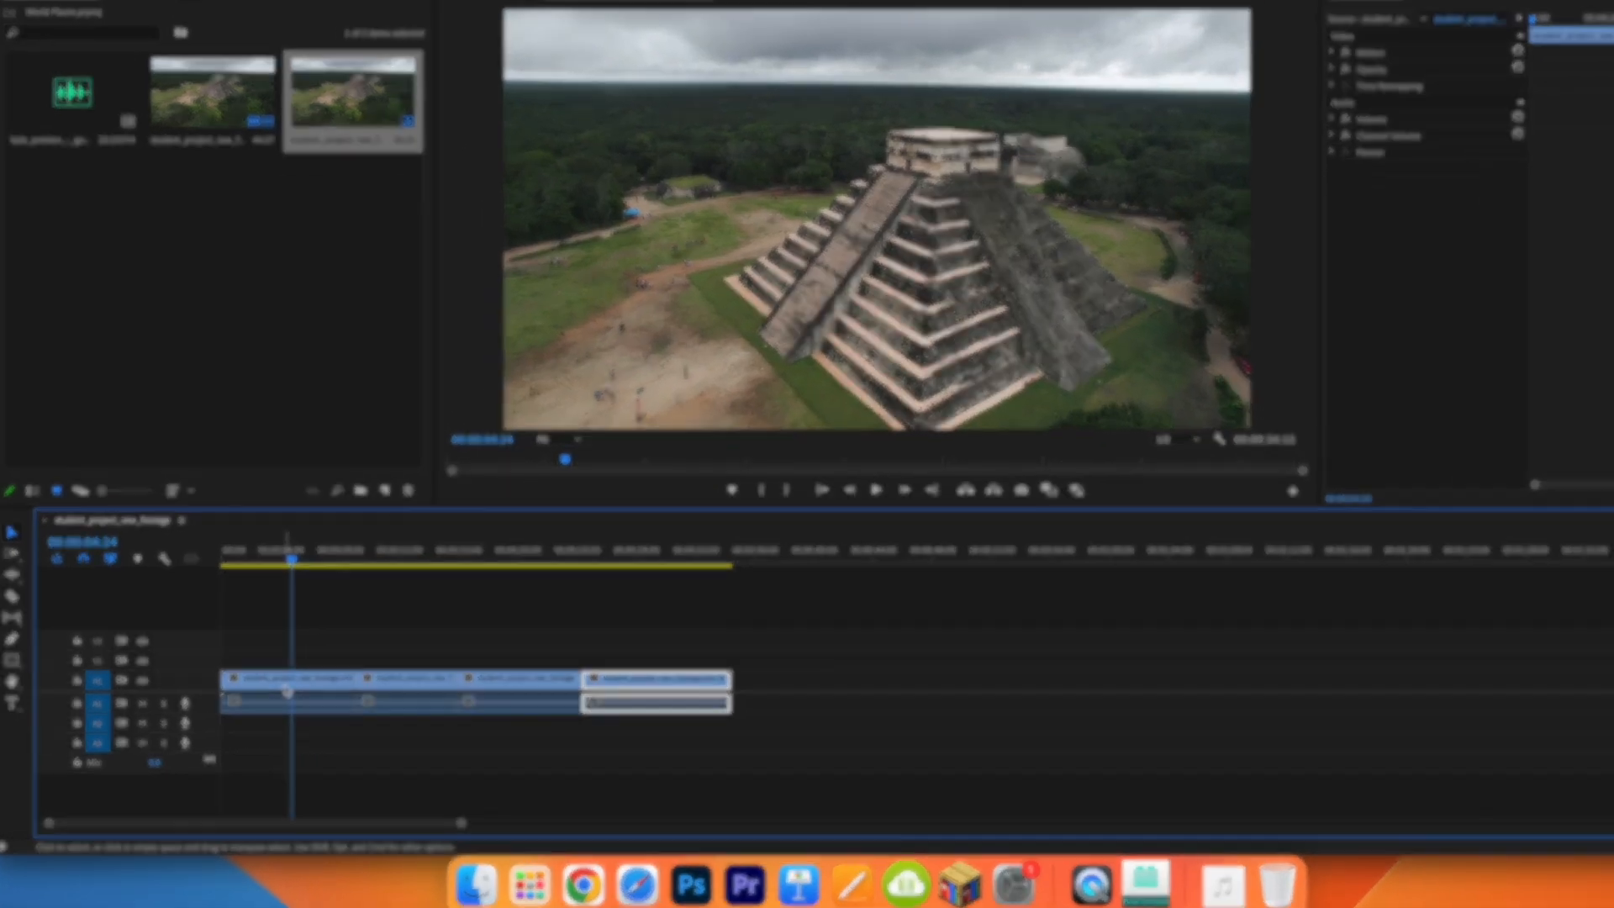
pyautogui.moveTo(668, 679); pyautogui.dragTo(927, 695)
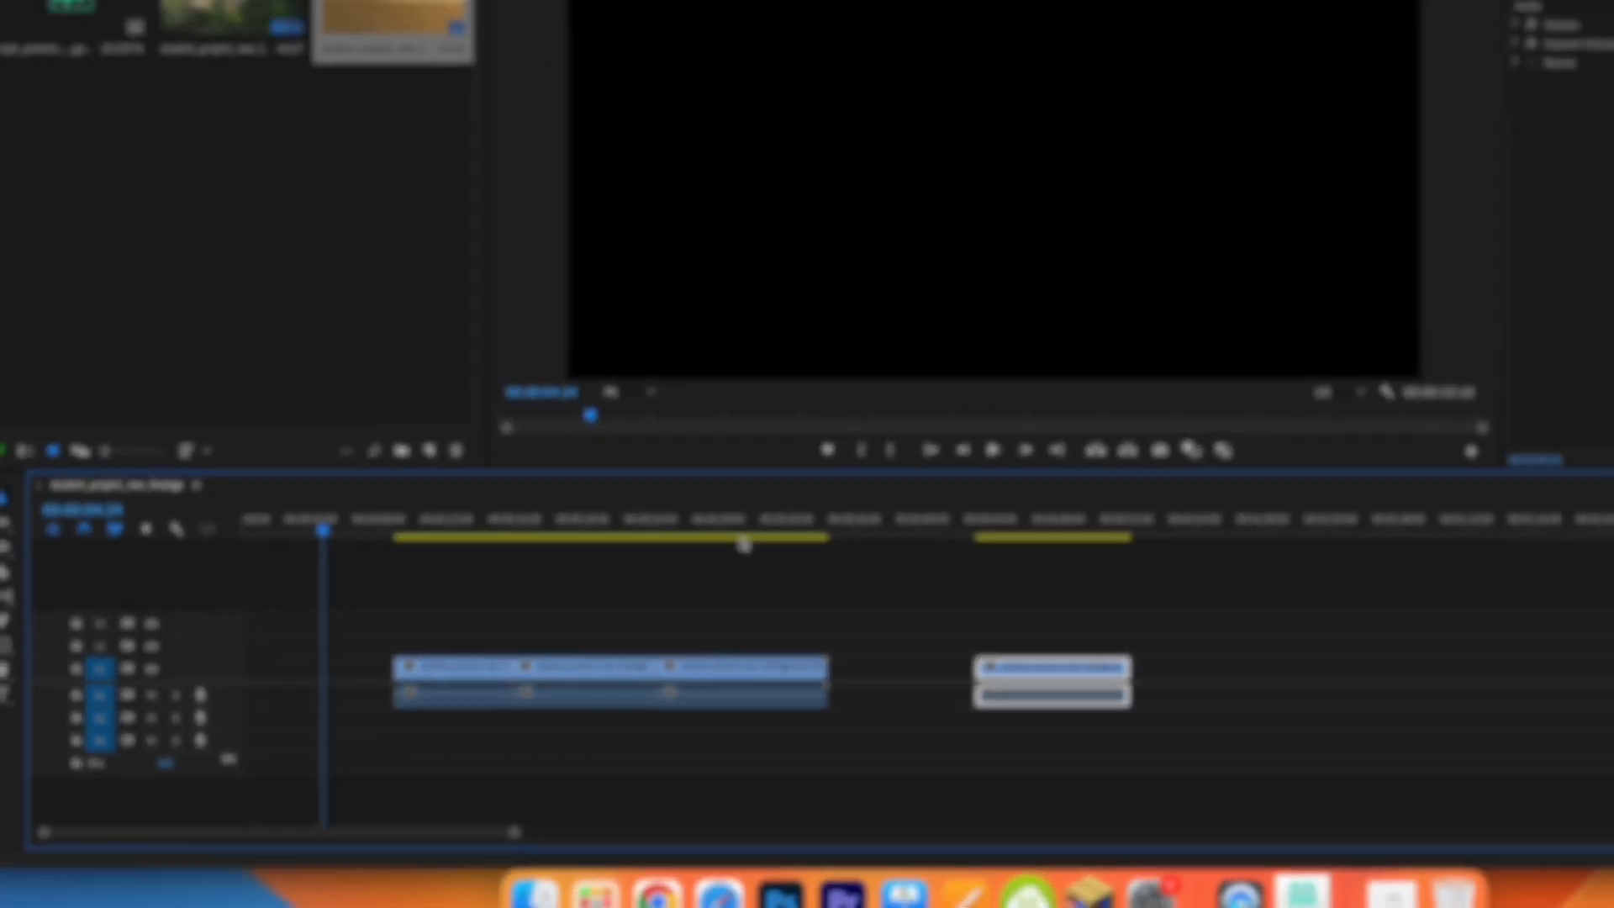
pyautogui.click(775, 450)
pyautogui.moveTo(497, 692); pyautogui.dragTo(259, 667)
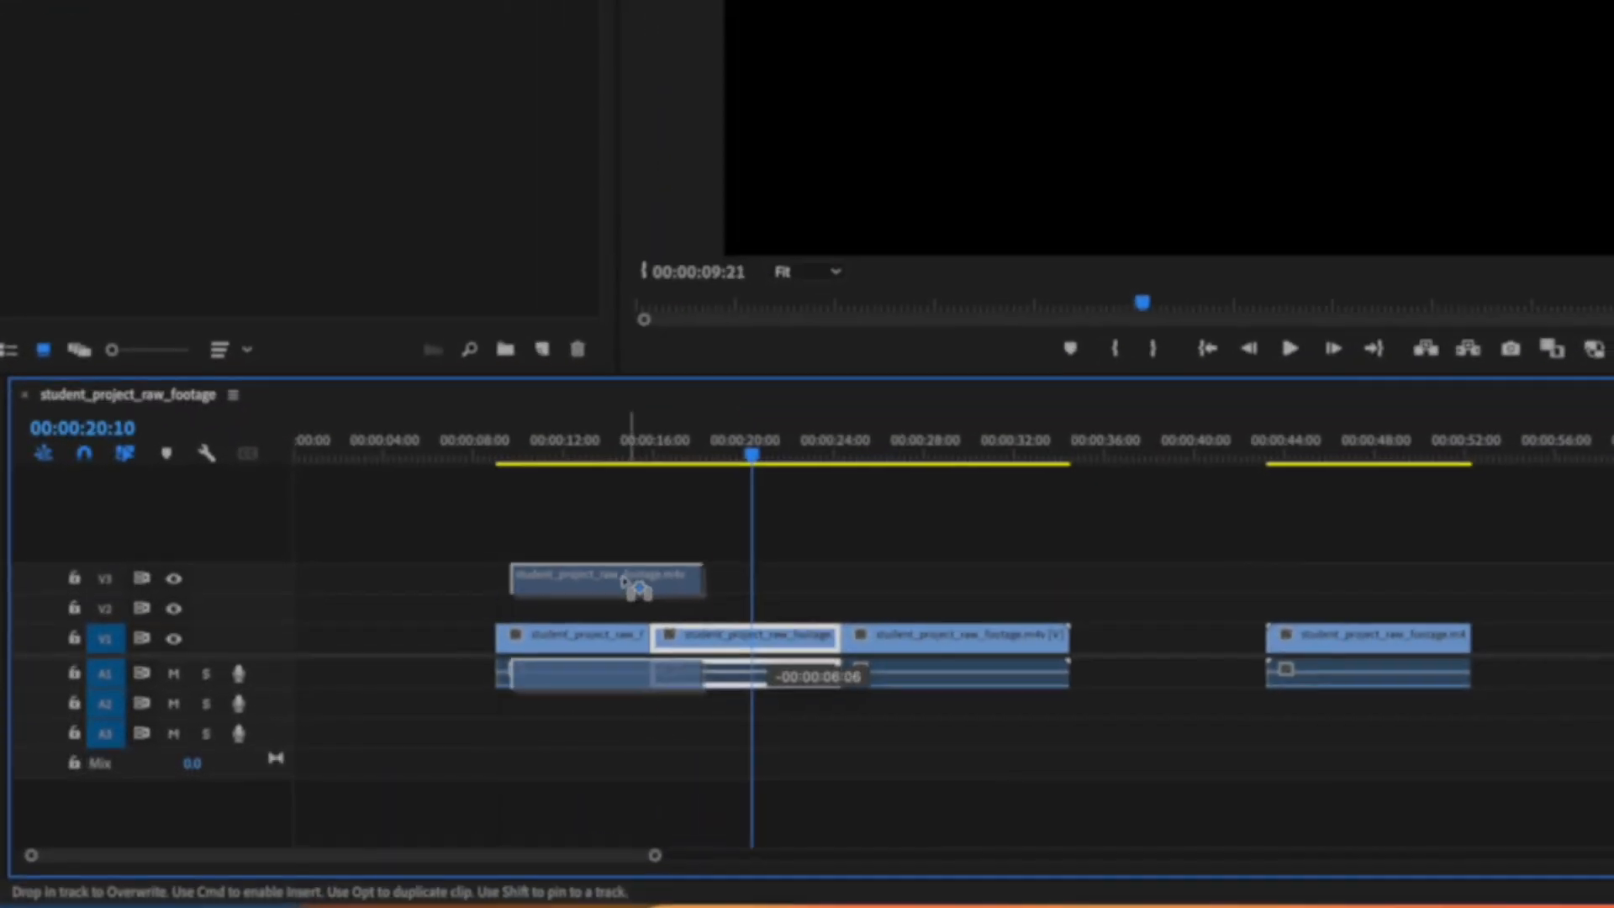
pyautogui.moveTo(385, 600); pyautogui.dragTo(381, 638)
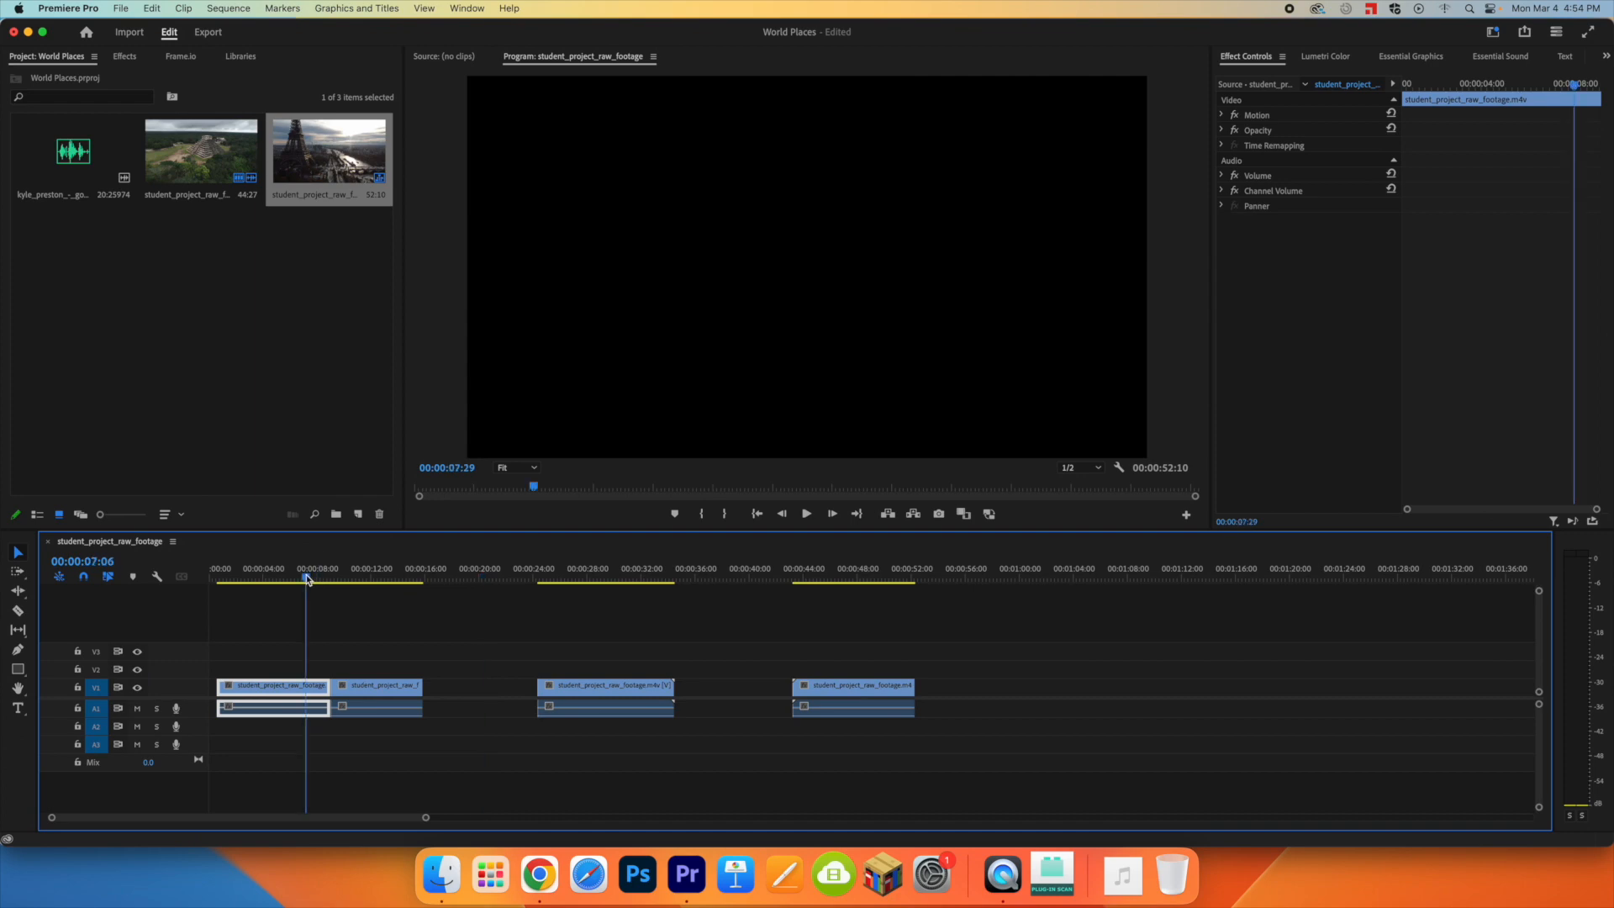
pyautogui.moveTo(307, 578); pyautogui.dragTo(381, 580)
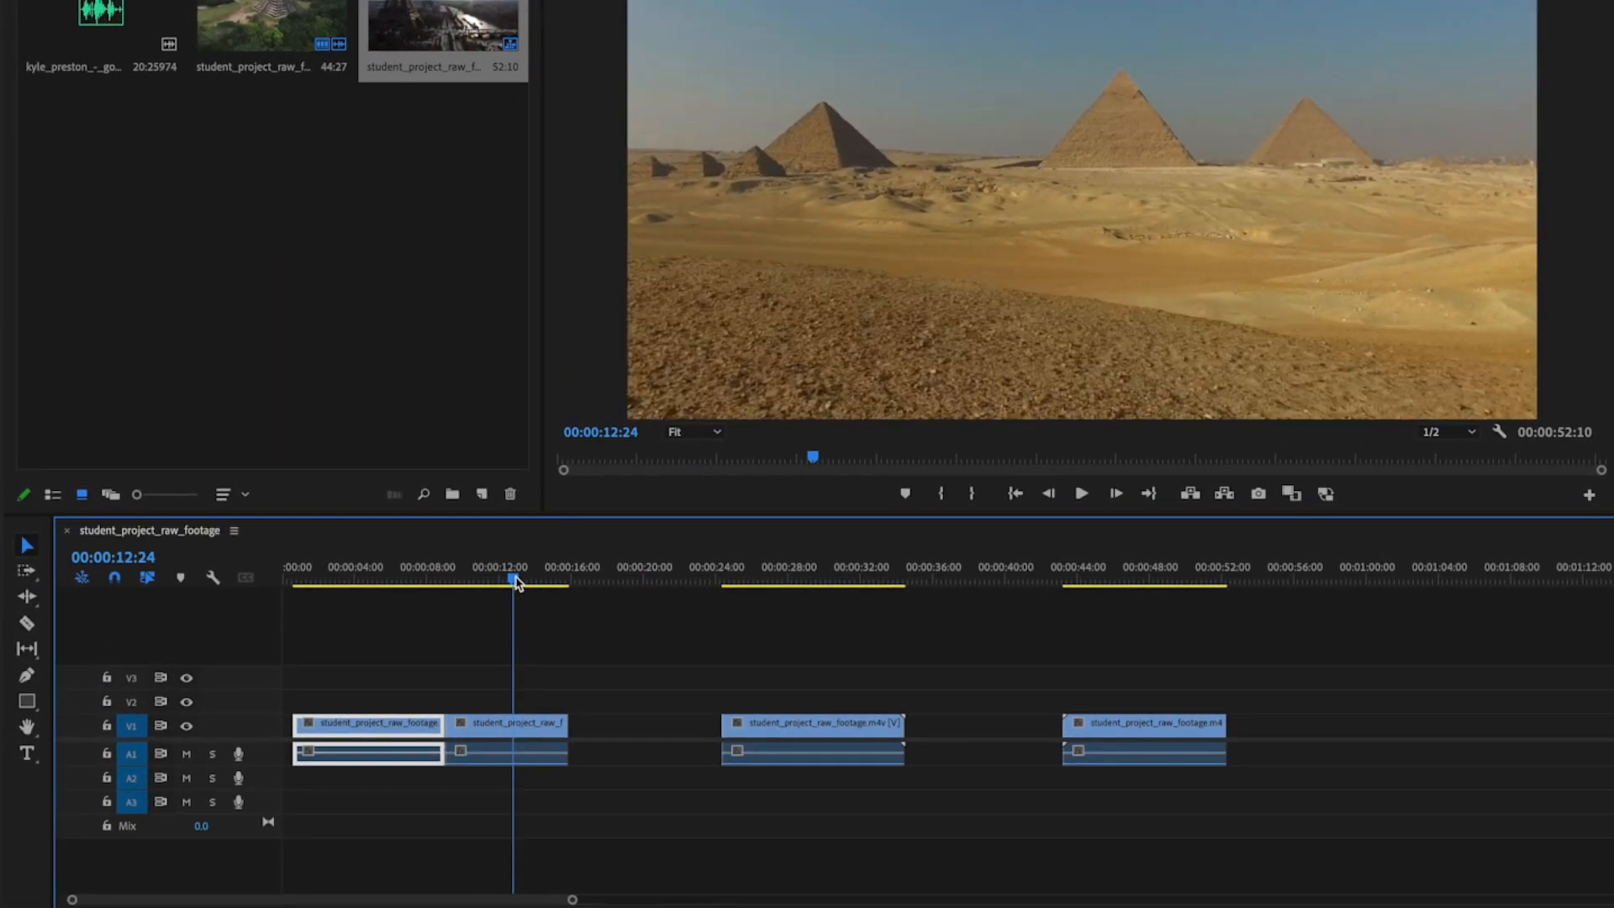
# Step: Close the gaps by moving the cathedral clip directly after Egypt and the Mexico clip directly after the cathedral, scrubbing through the result
pyautogui.moveTo(825, 732); pyautogui.dragTo(672, 730)
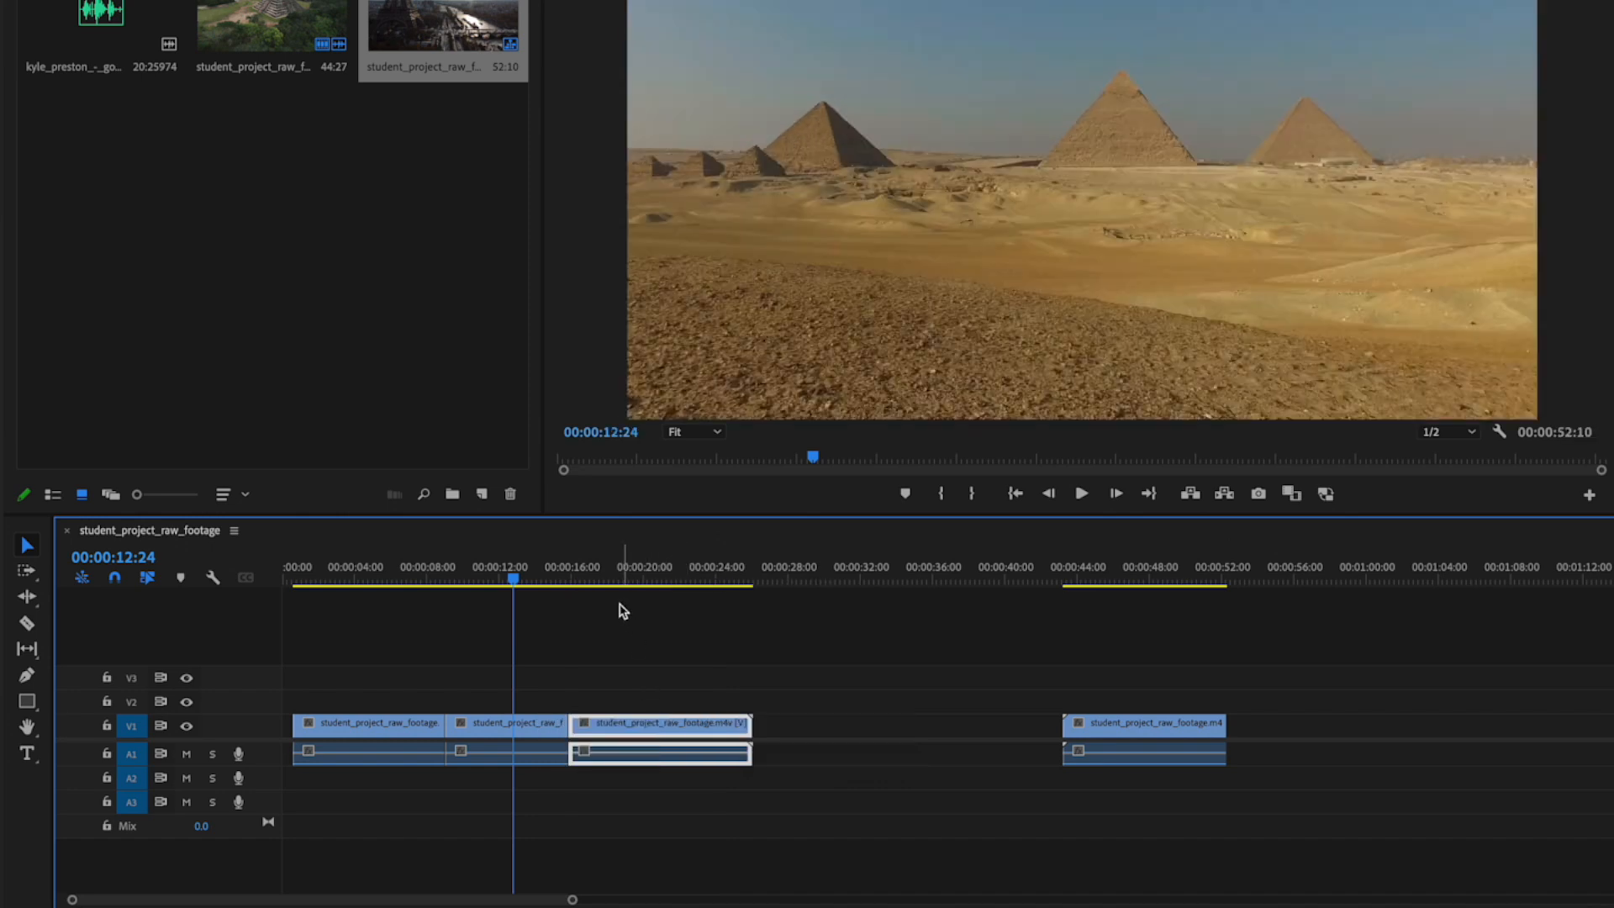
pyautogui.moveTo(542, 578); pyautogui.dragTo(666, 580)
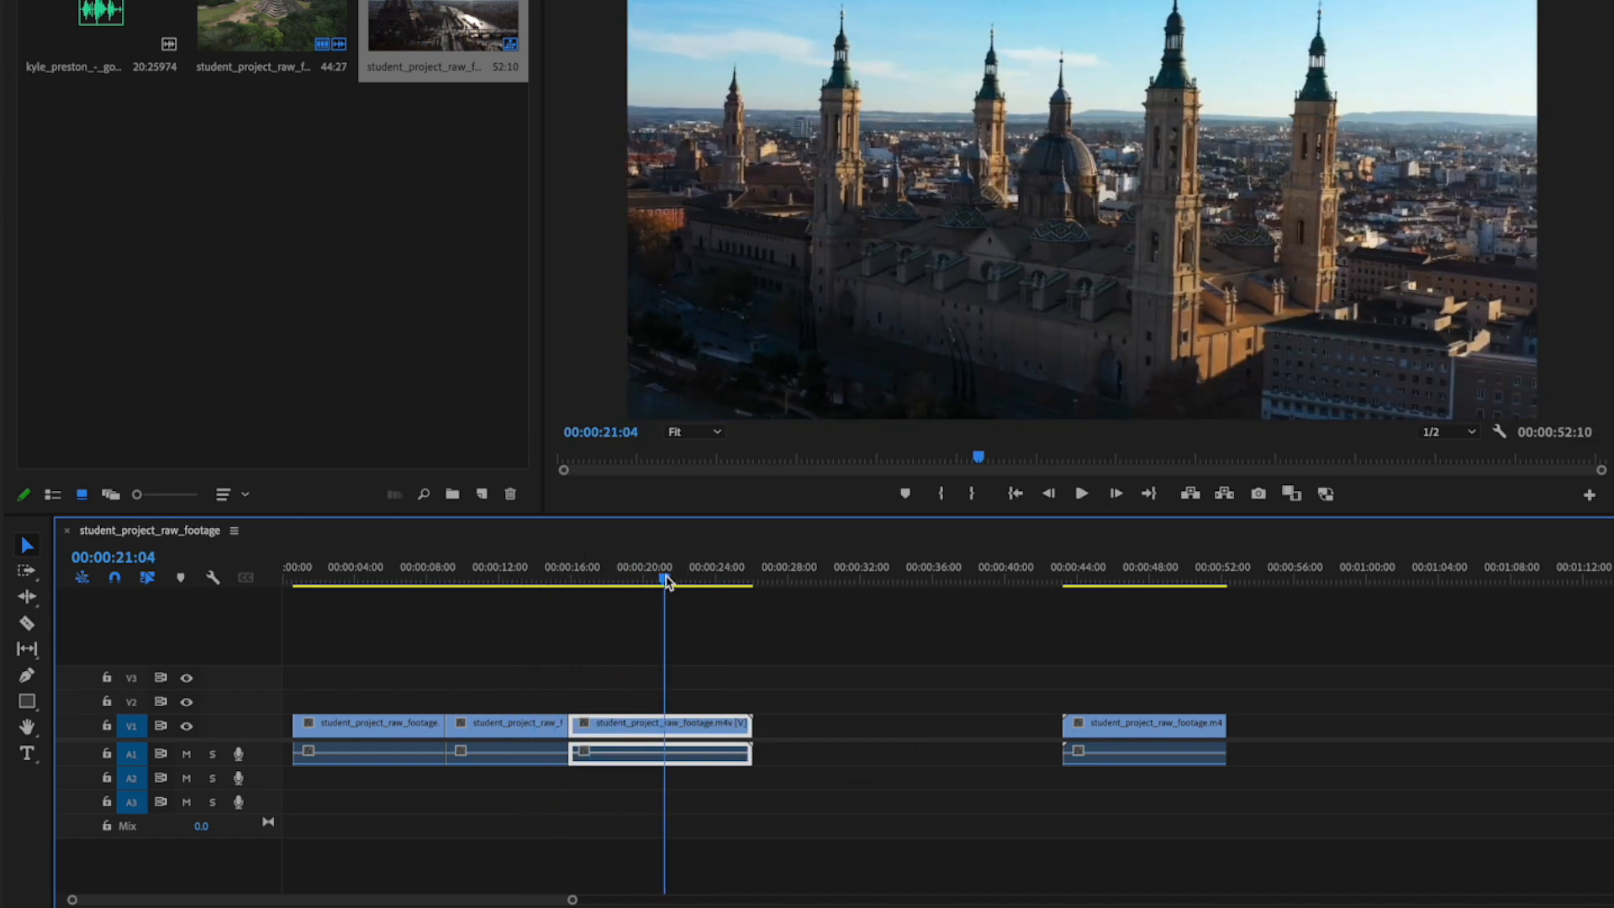
pyautogui.moveTo(1117, 730); pyautogui.dragTo(802, 730)
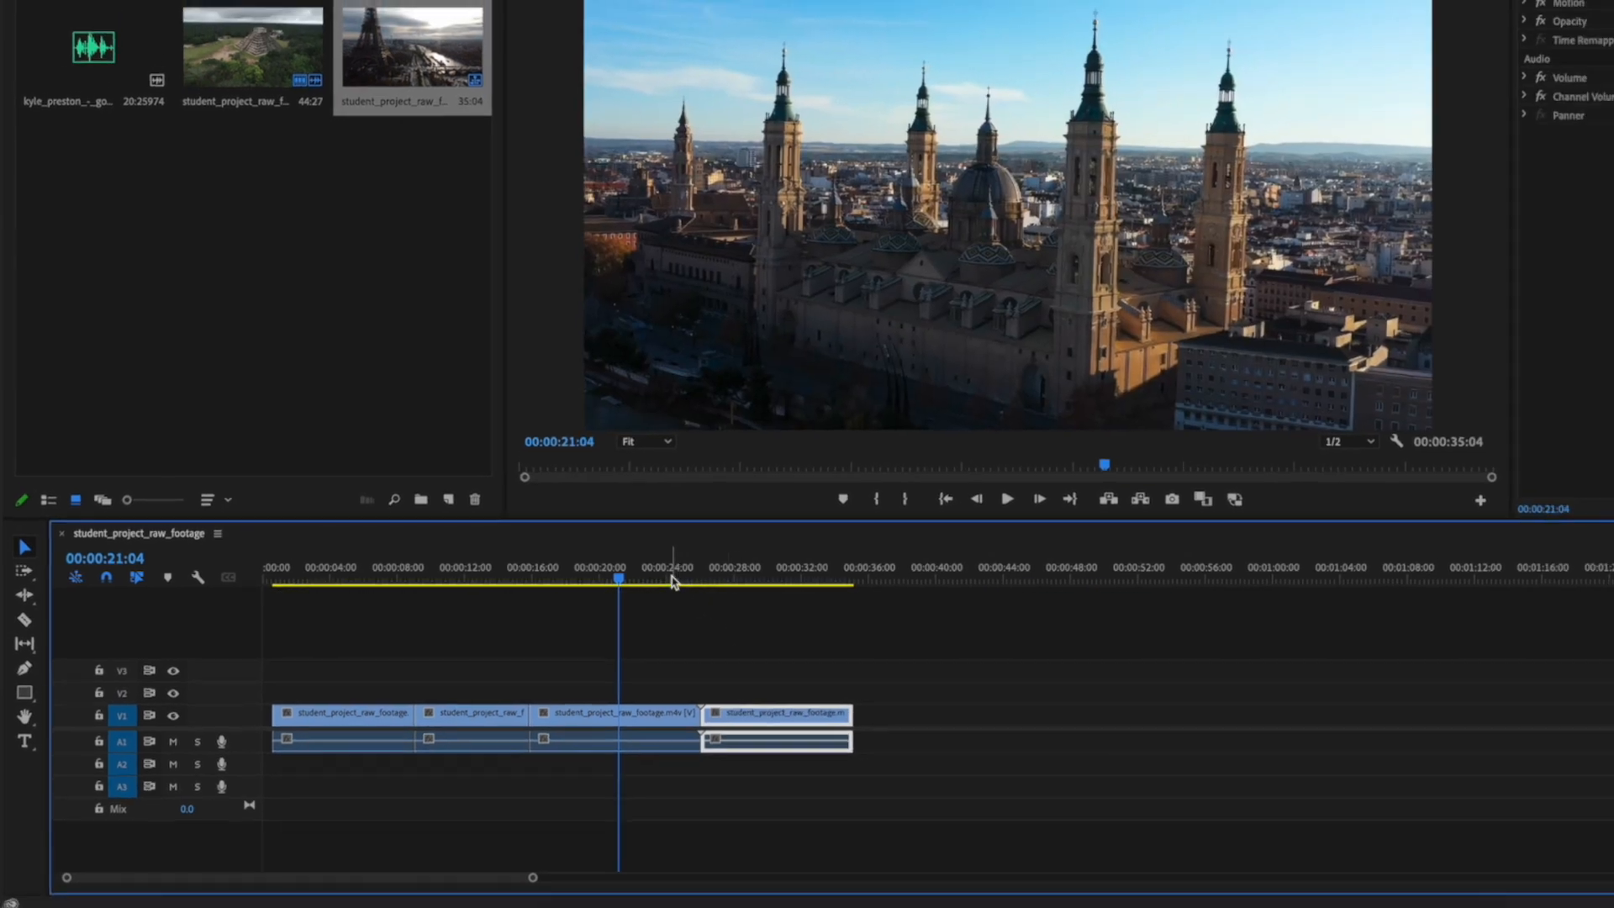
pyautogui.moveTo(672, 580); pyautogui.dragTo(767, 579)
pyautogui.moveTo(615, 591); pyautogui.dragTo(642, 598)
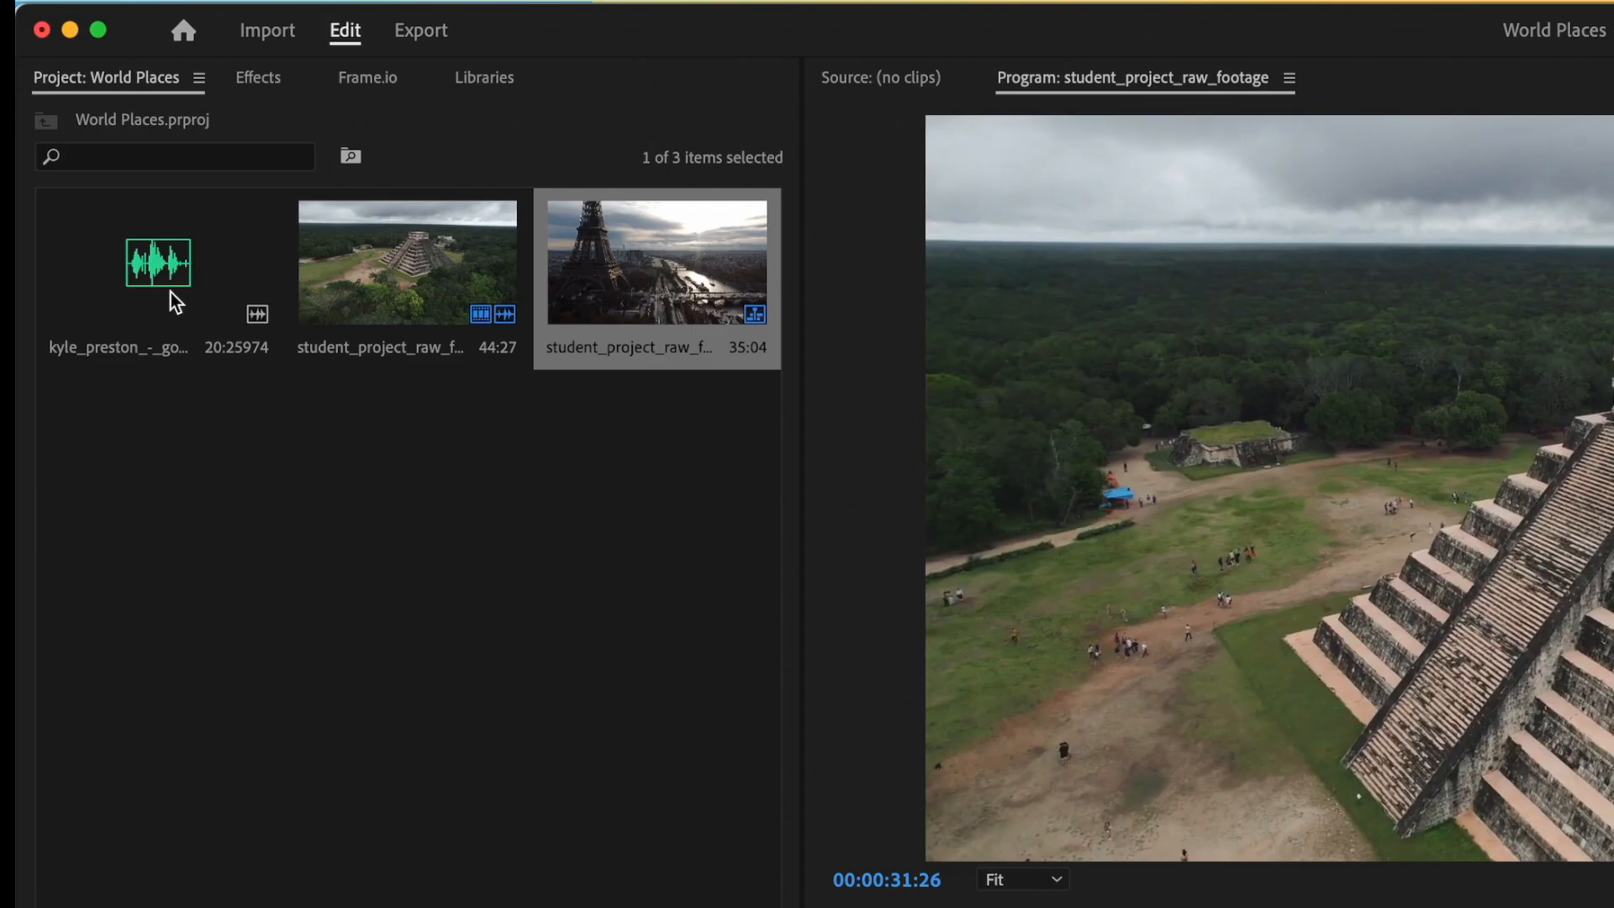
# Step: Place the good_times music on audio track A3 and align it and the video clips with the start of the sequence
pyautogui.moveTo(71, 157); pyautogui.dragTo(221, 603)
pyautogui.moveTo(445, 855); pyautogui.dragTo(438, 801)
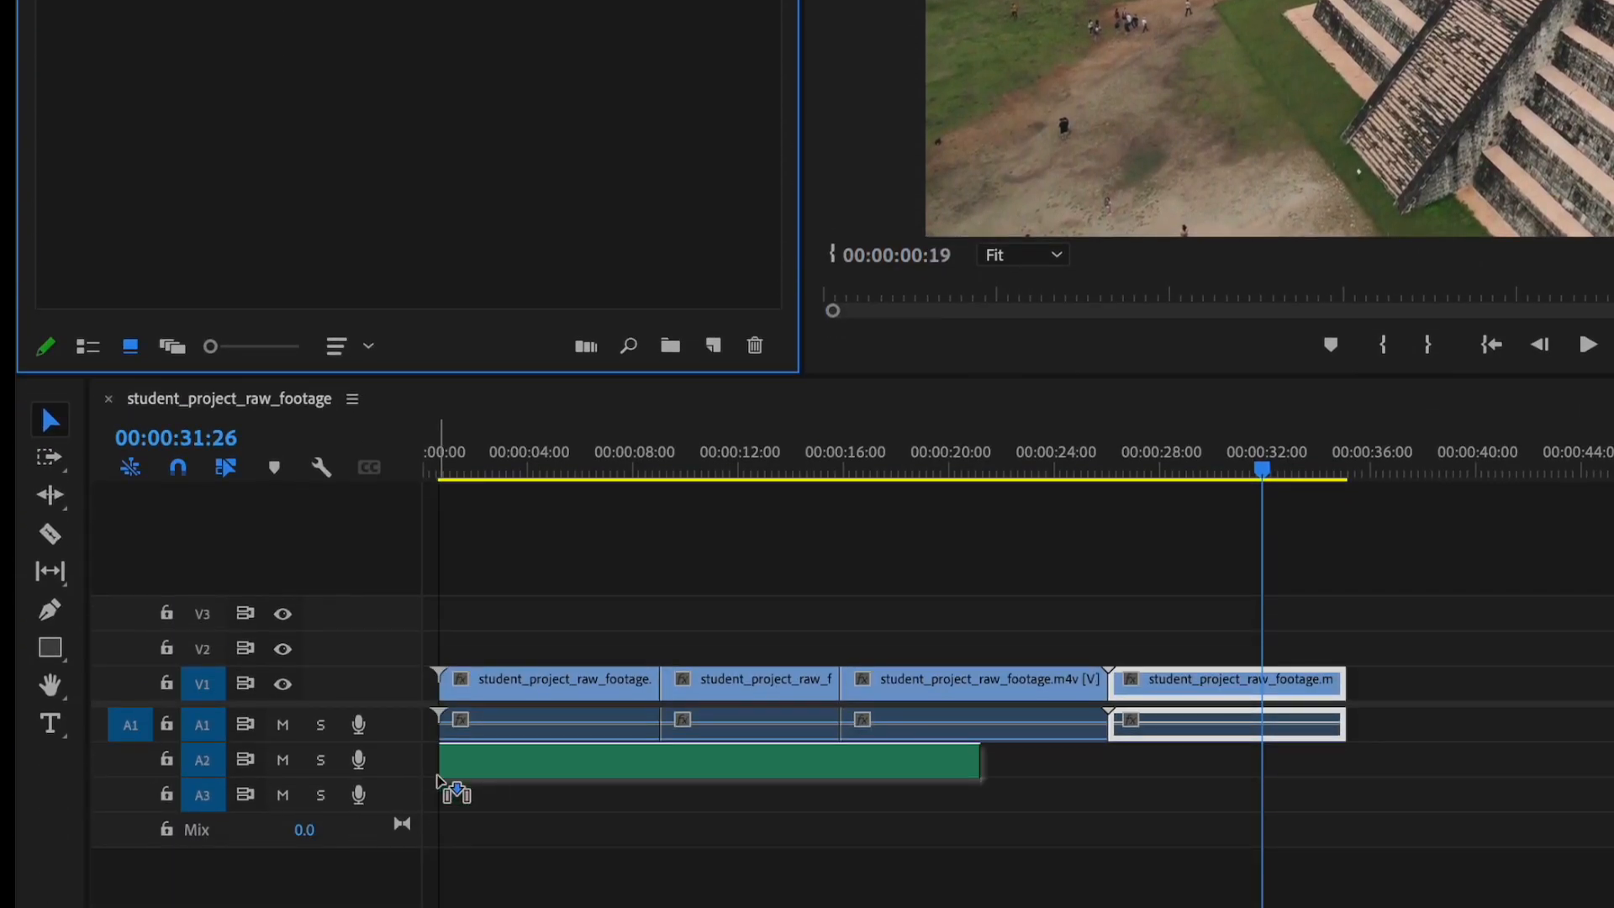
pyautogui.moveTo(460, 471); pyautogui.dragTo(972, 509)
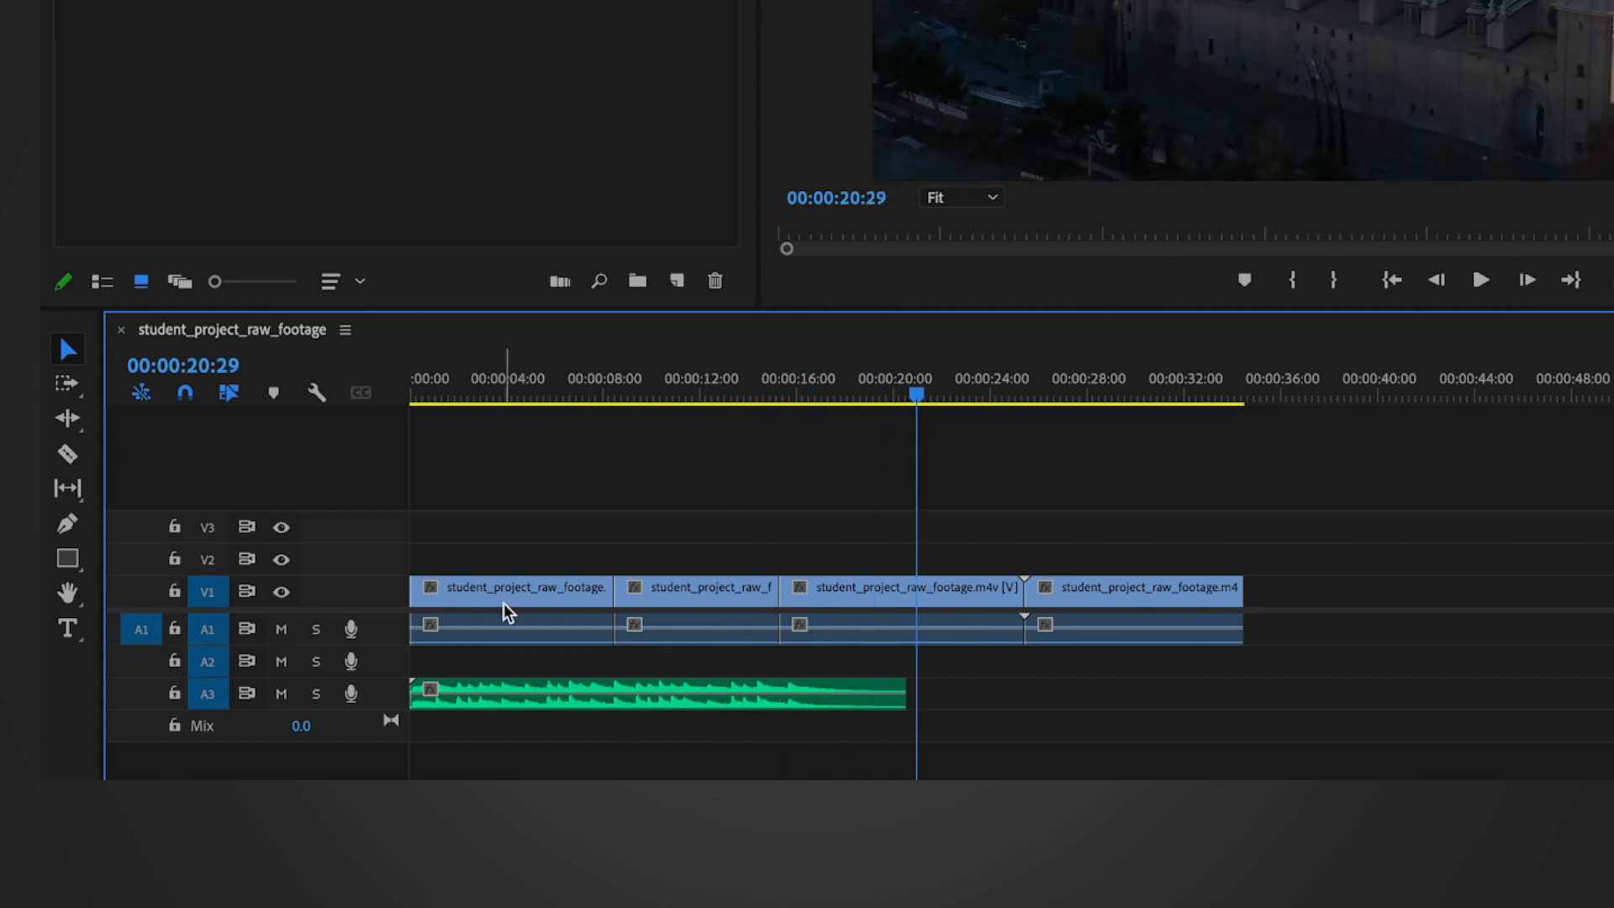
# Step: Play the France clip from the sequence start to 00:00:03:24, cut it there with the Razor tool and delete the remainder
pyautogui.moveTo(512, 403); pyautogui.dragTo(357, 403)
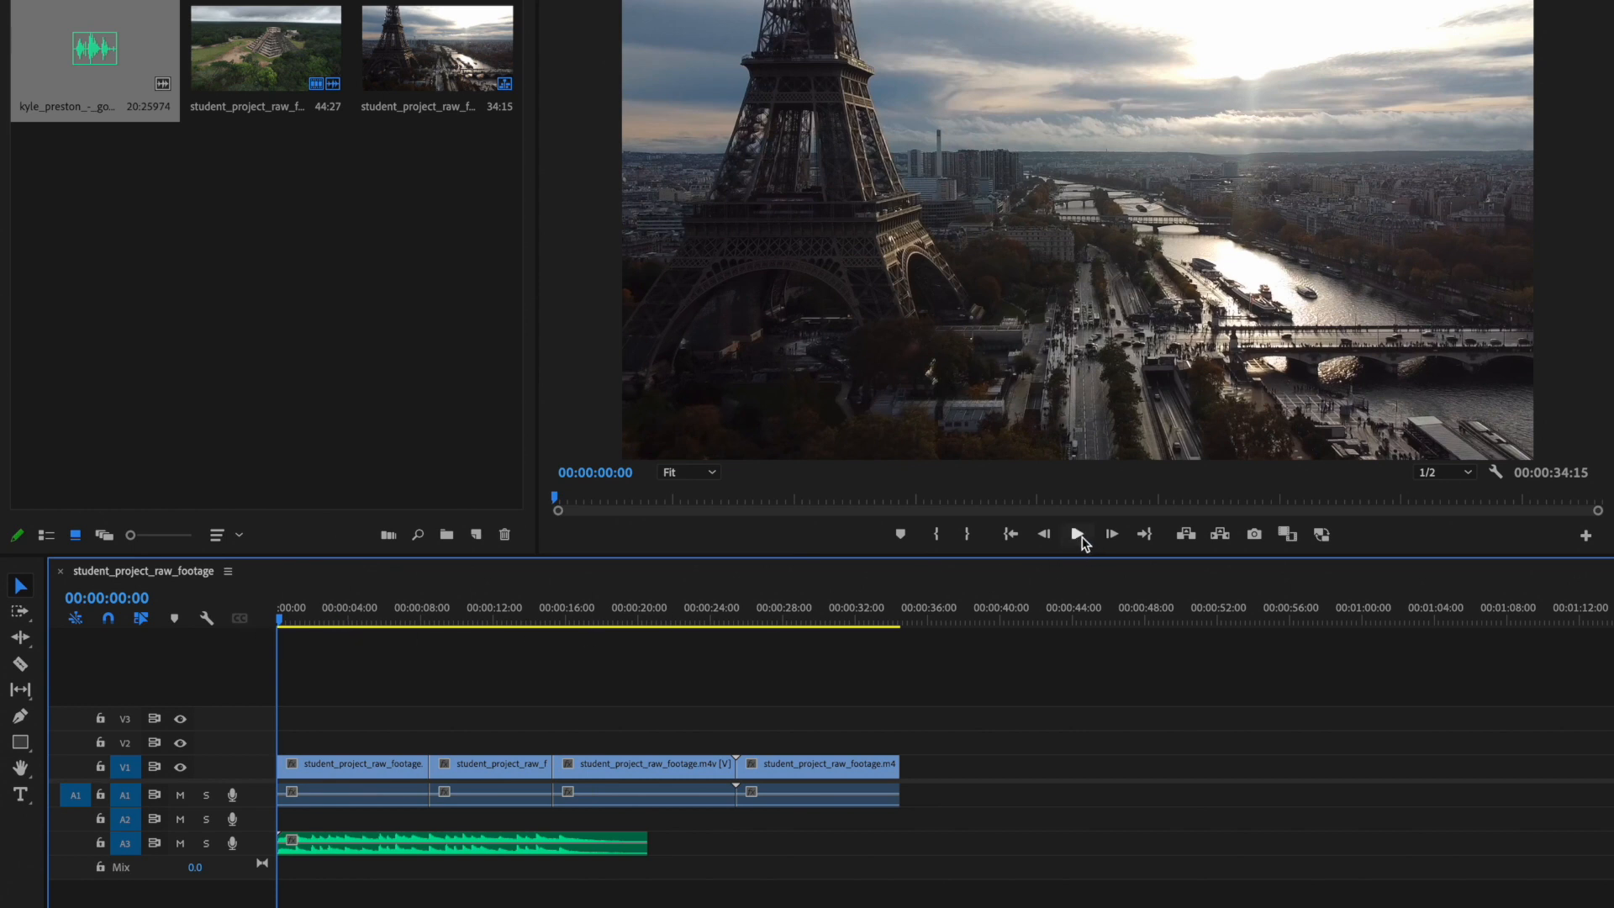
pyautogui.click(1081, 538)
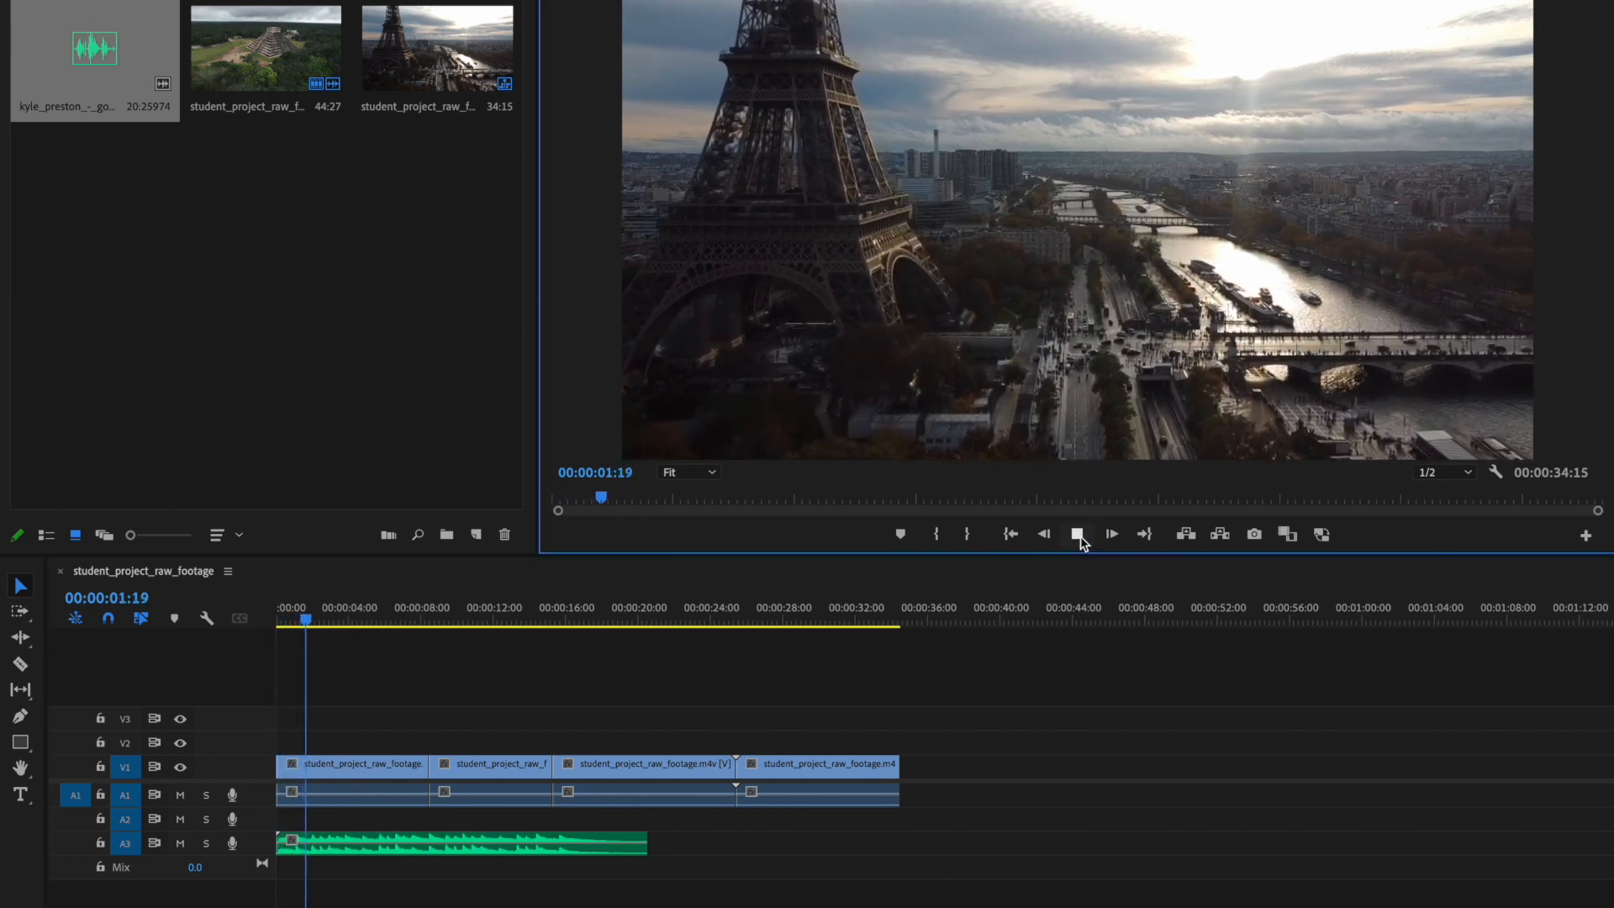
pyautogui.click(1078, 536)
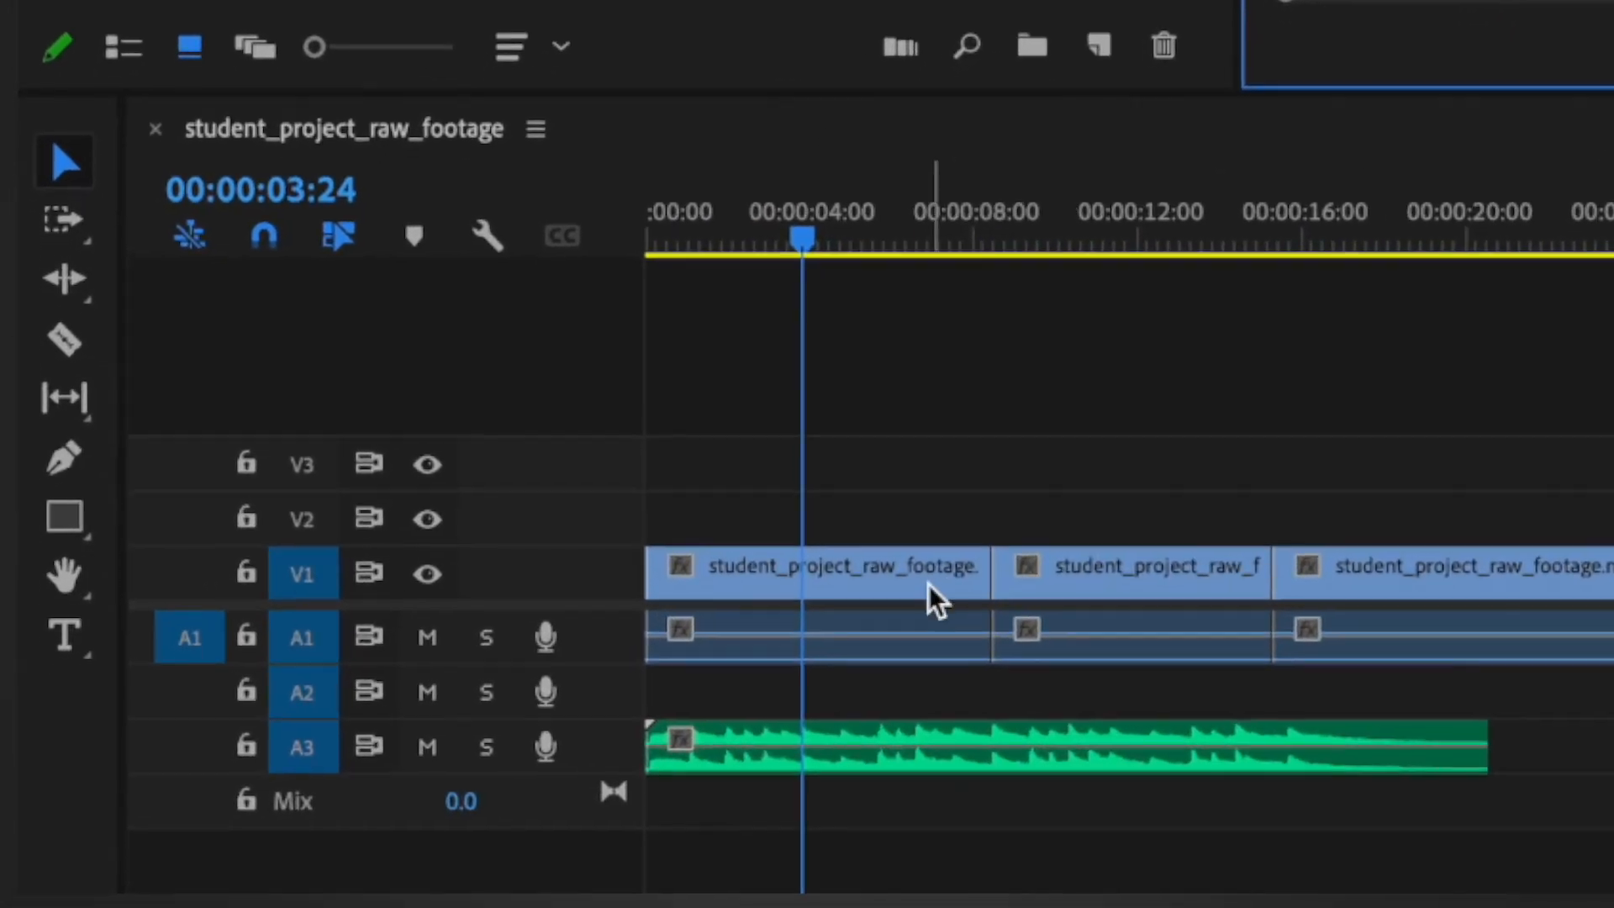
pyautogui.click(402, 774)
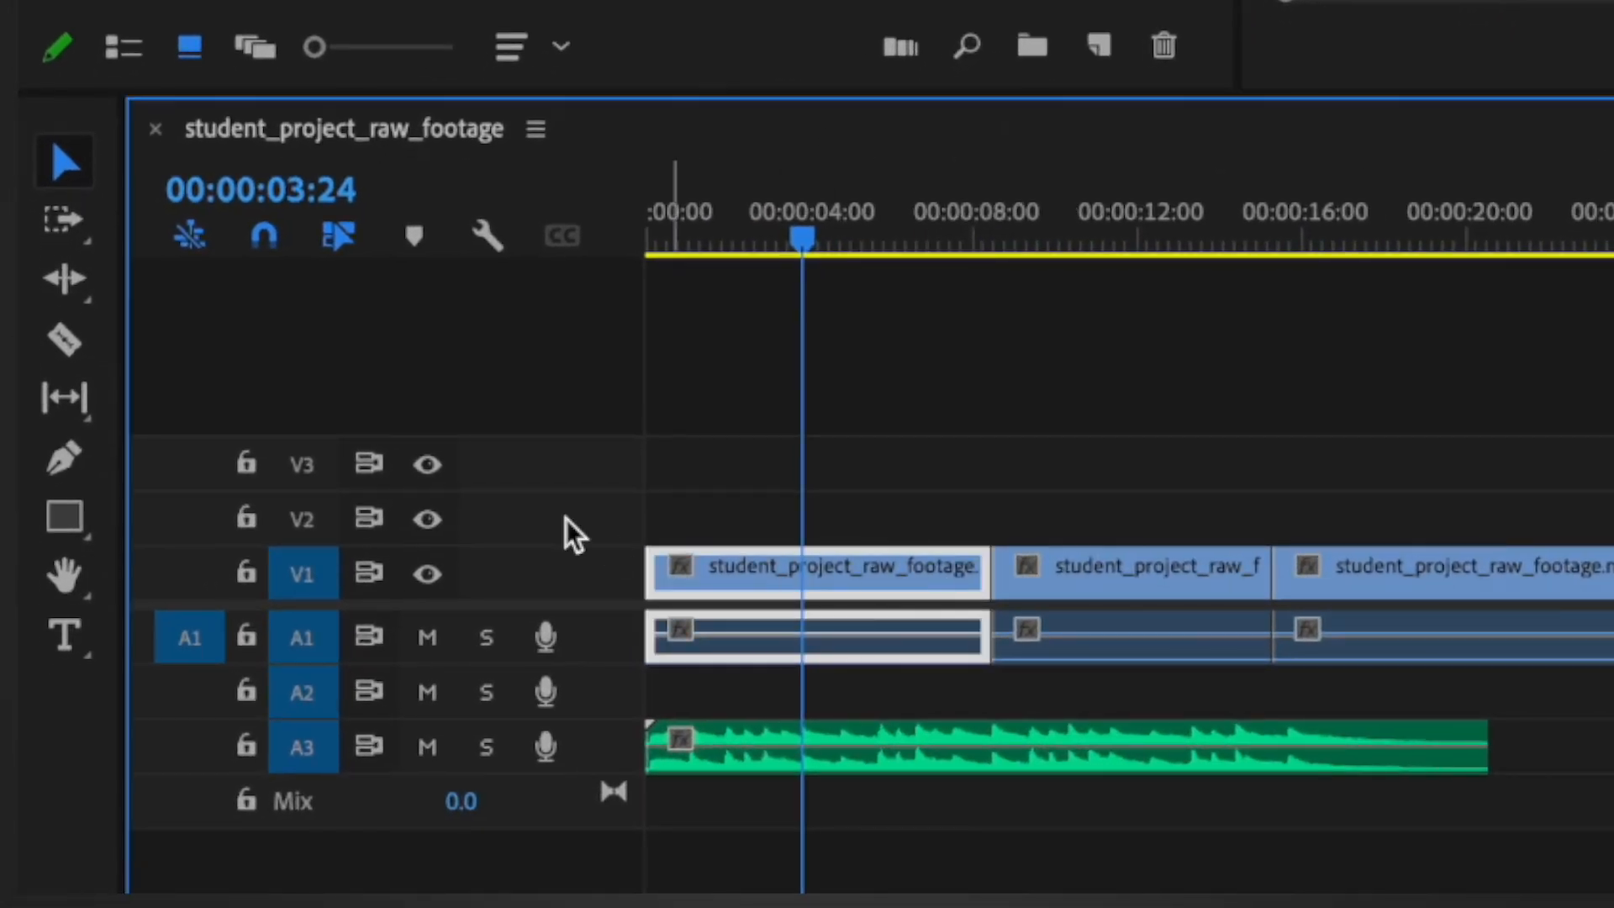
pyautogui.click(72, 346)
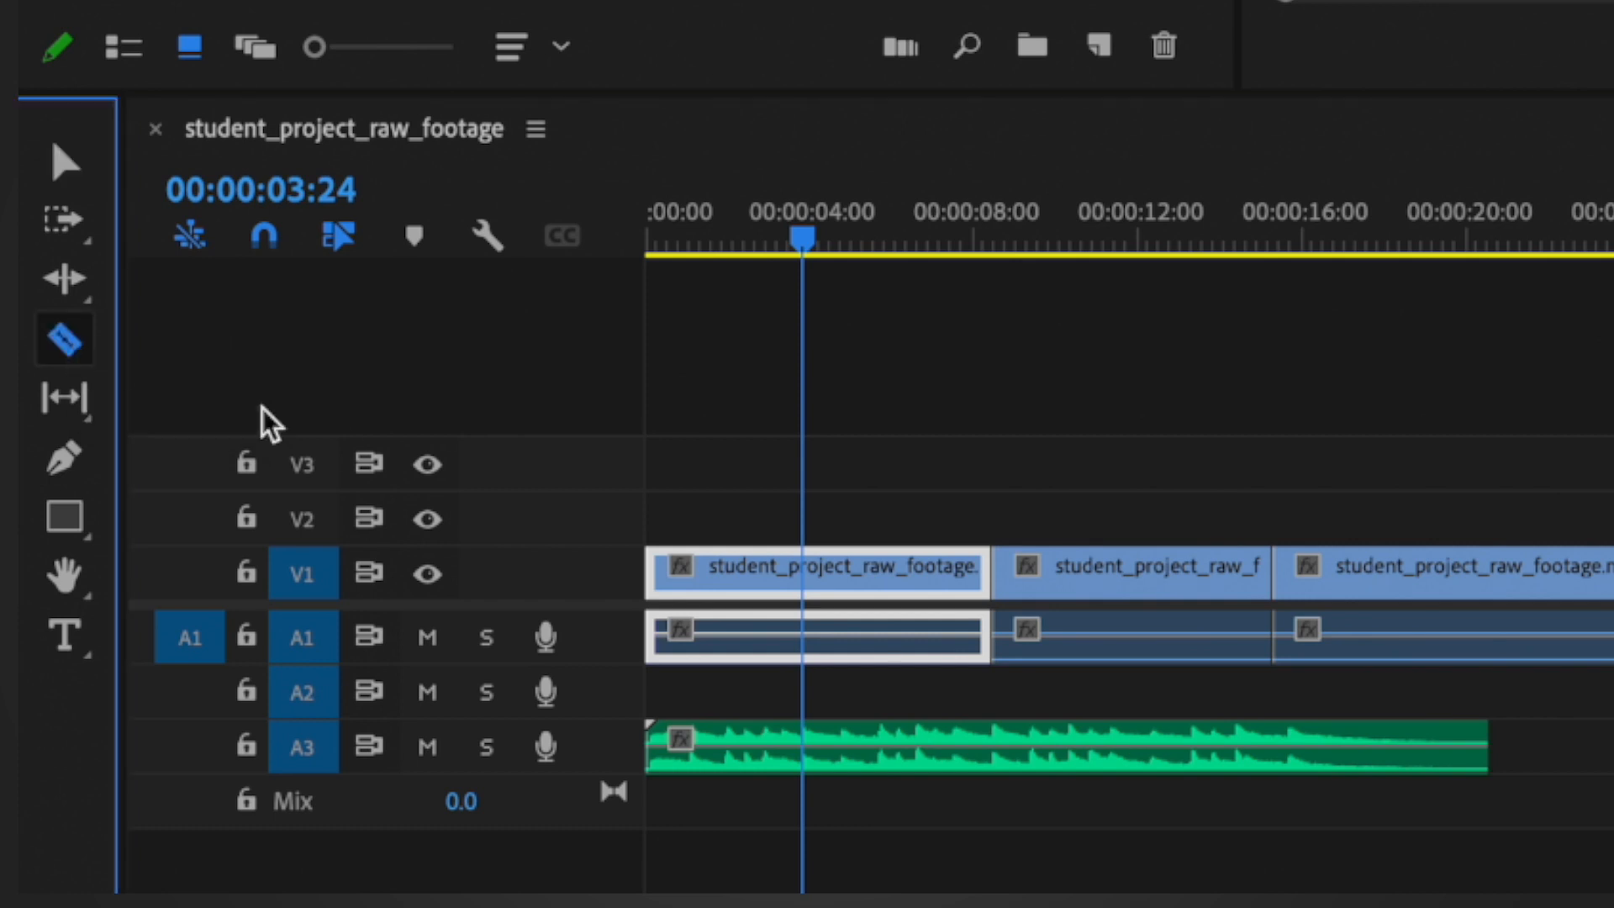
pyautogui.click(803, 584)
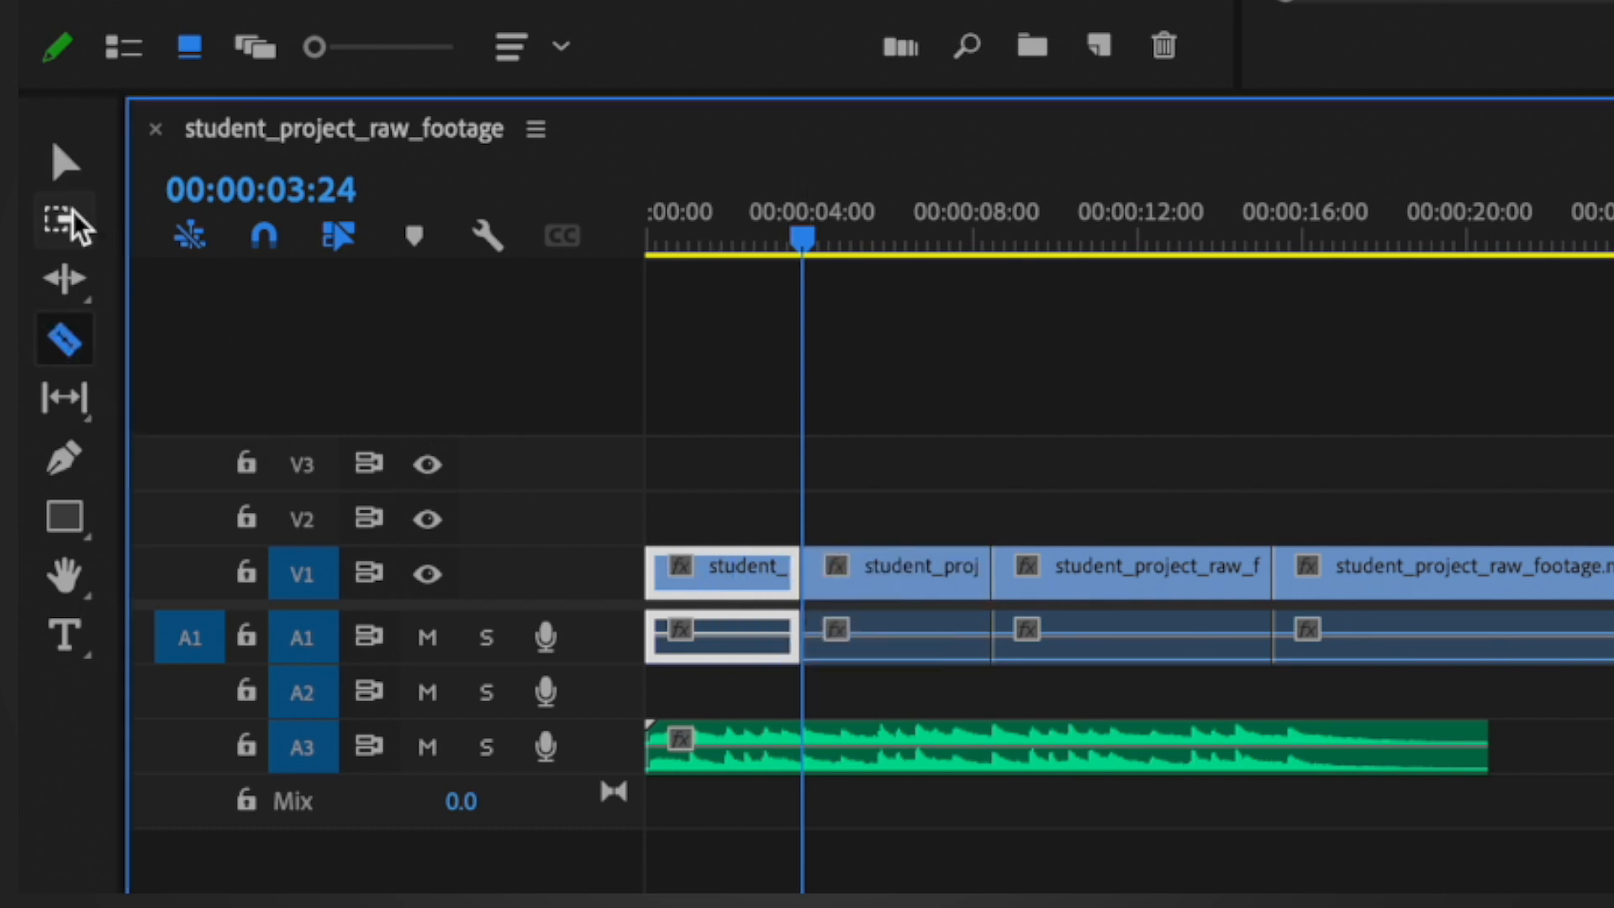
pyautogui.click(70, 164)
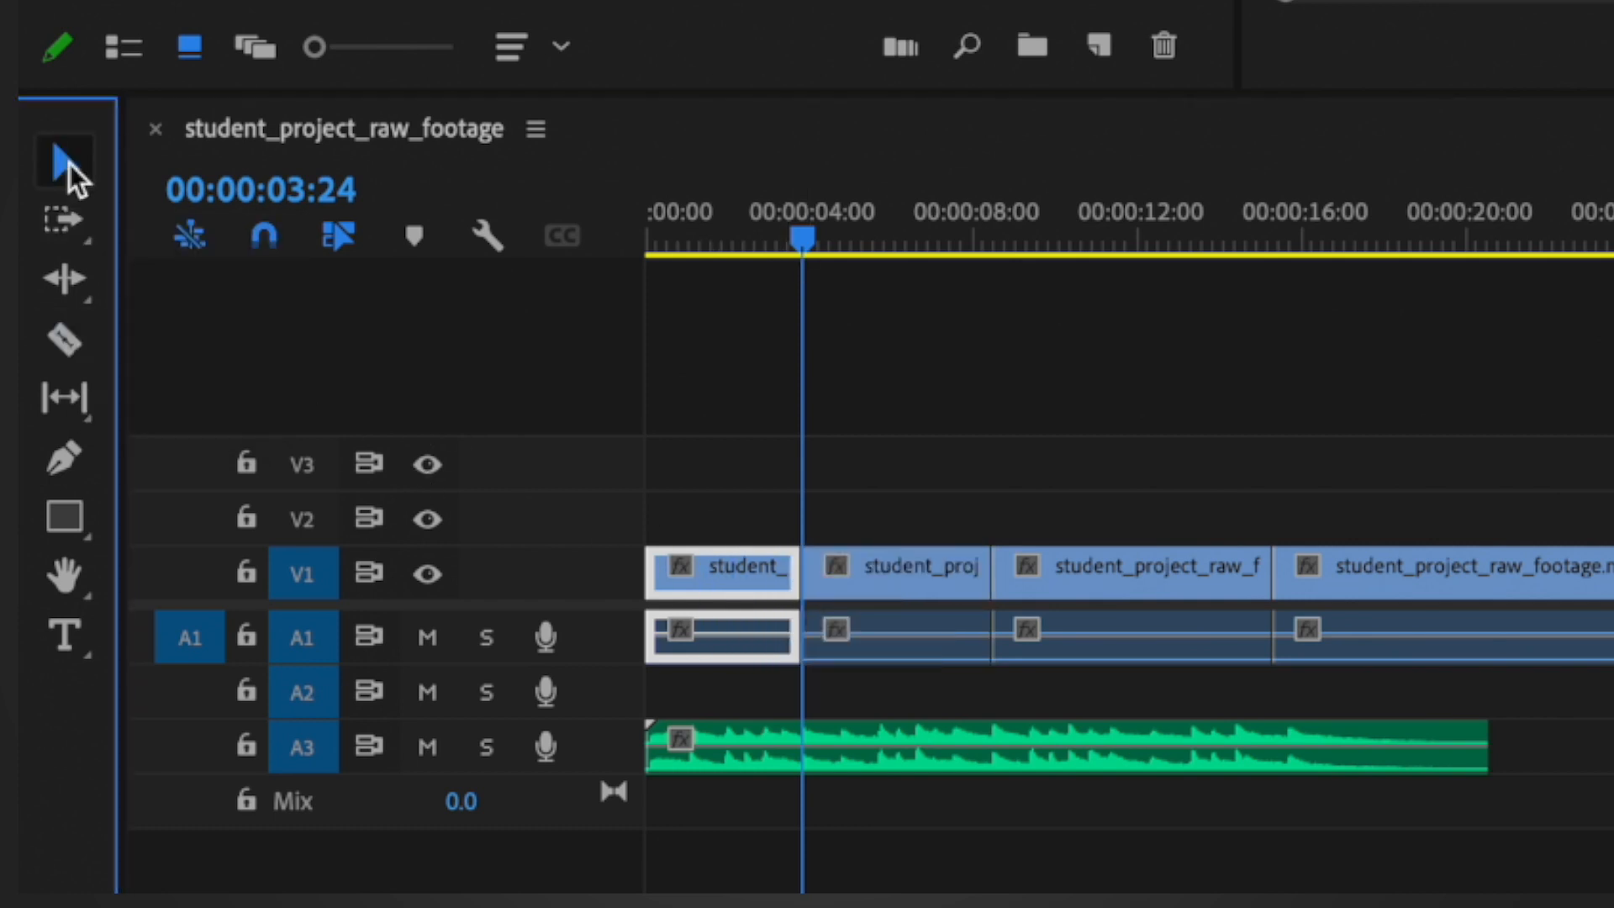
pyautogui.click(893, 582)
pyautogui.press('Delete')
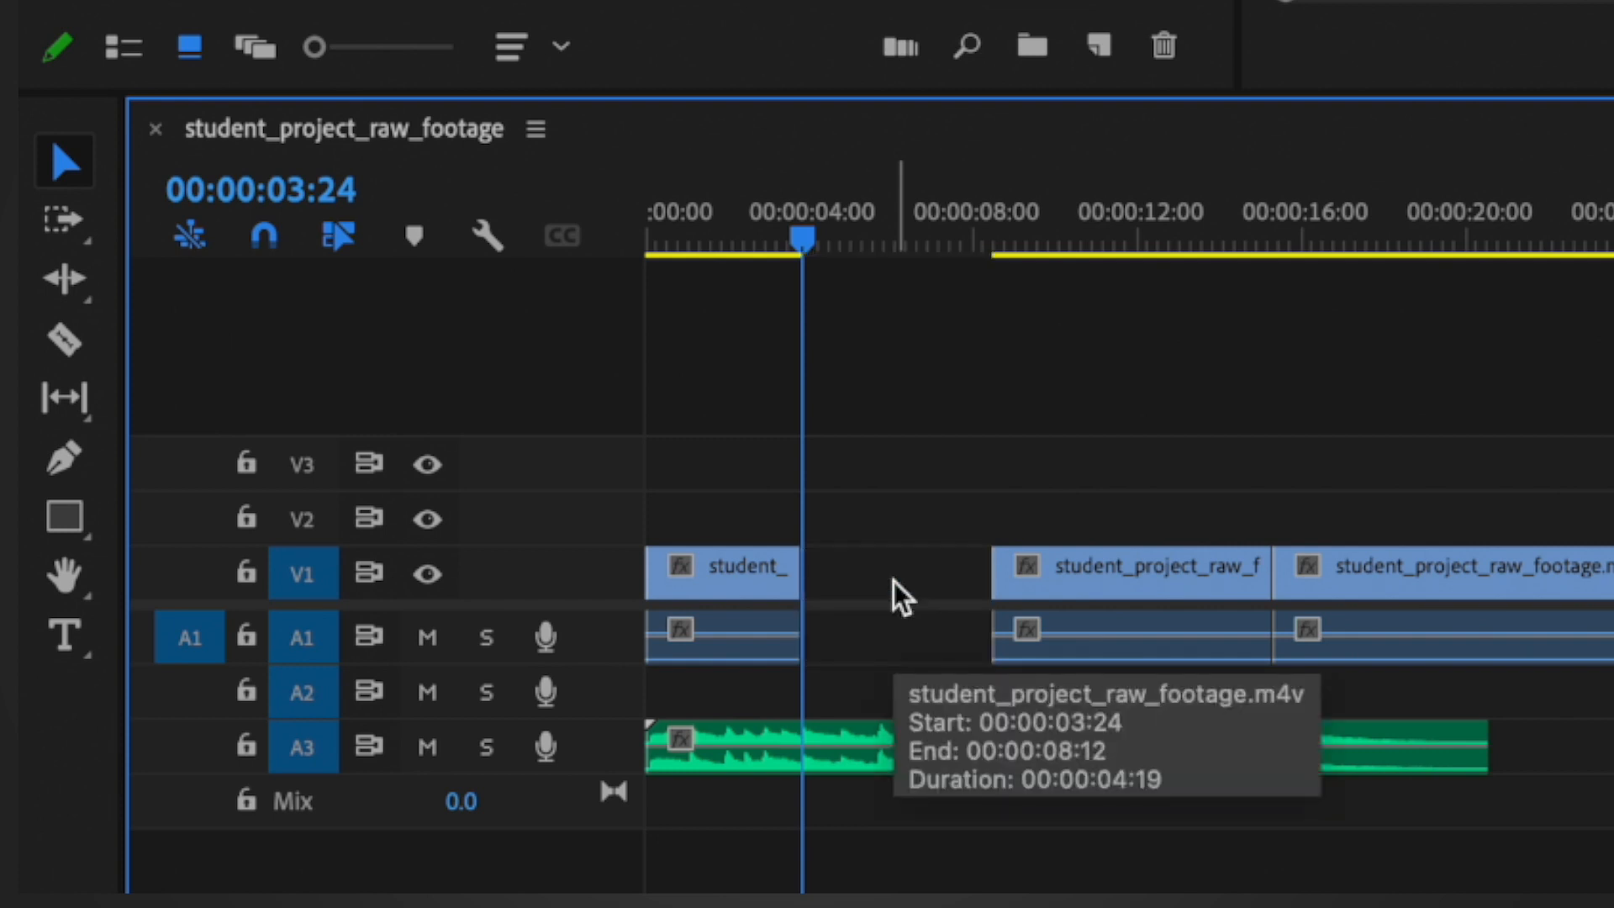
# Step: Move the Egypt clip directly after the France clip, play it and trim its end to 00:00:07:16
pyautogui.moveTo(1087, 569); pyautogui.dragTo(891, 581)
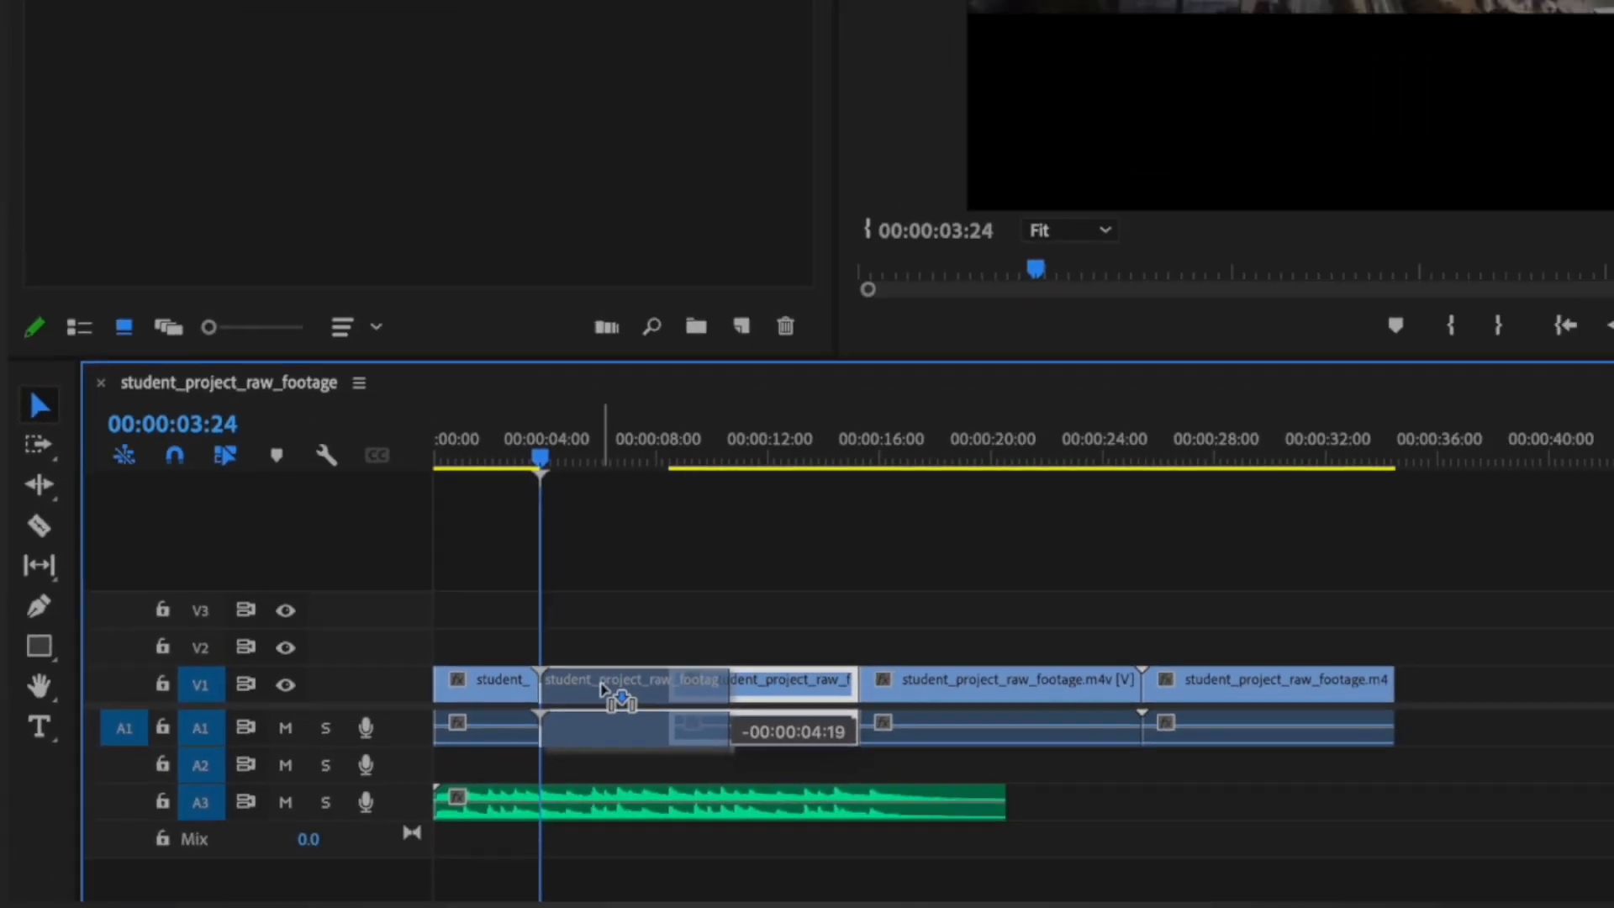
pyautogui.moveTo(603, 689); pyautogui.dragTo(599, 687)
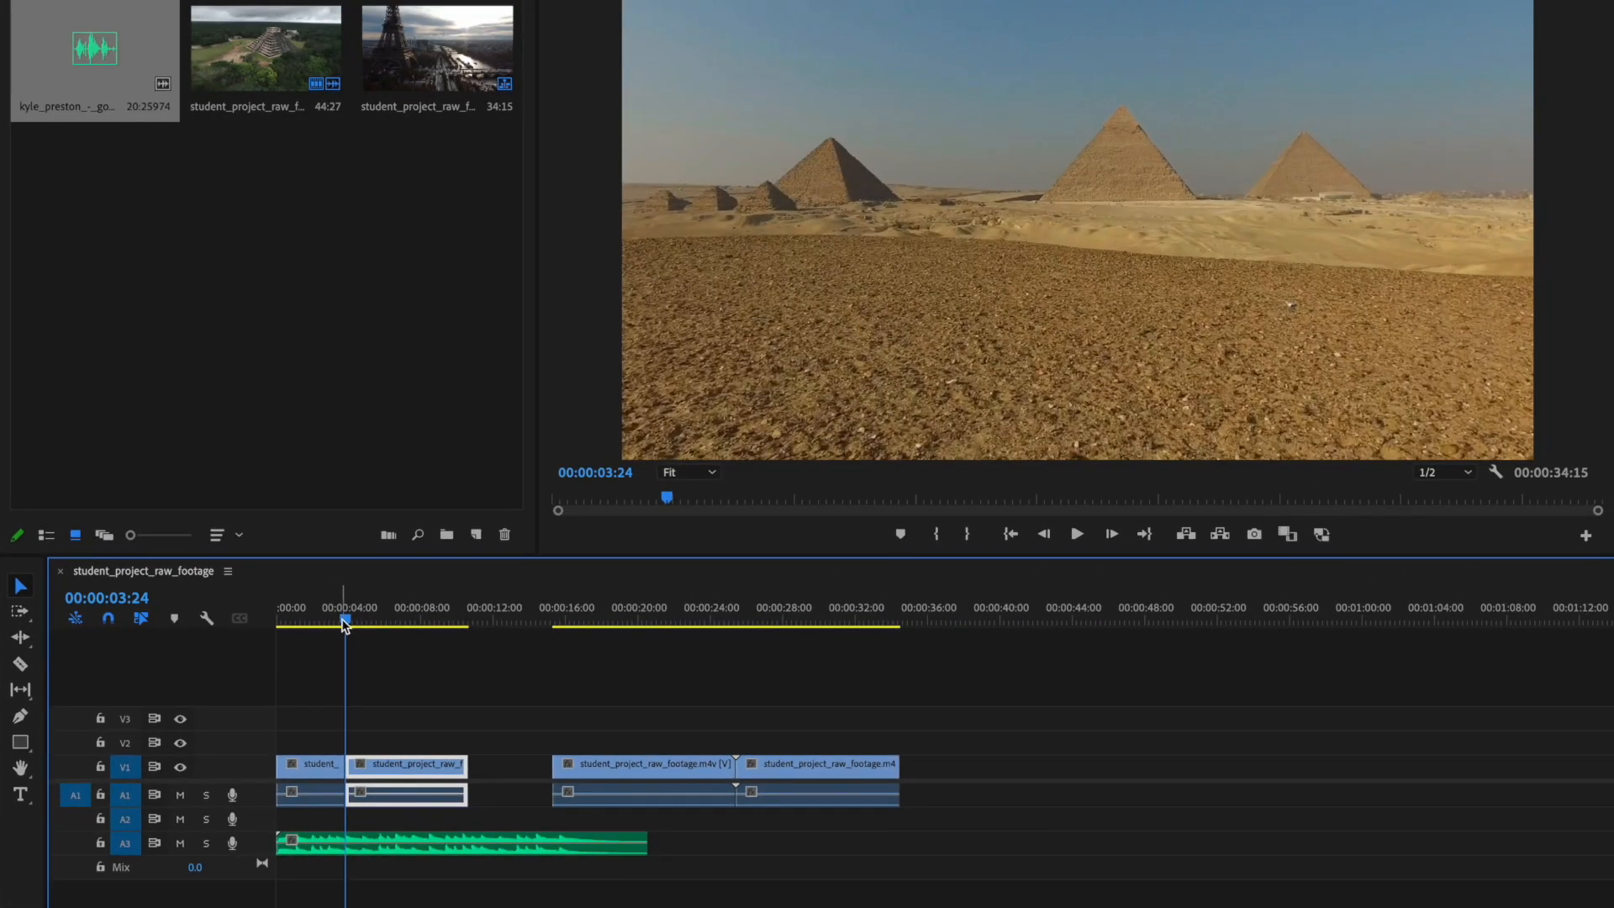
pyautogui.moveTo(345, 625); pyautogui.dragTo(326, 624)
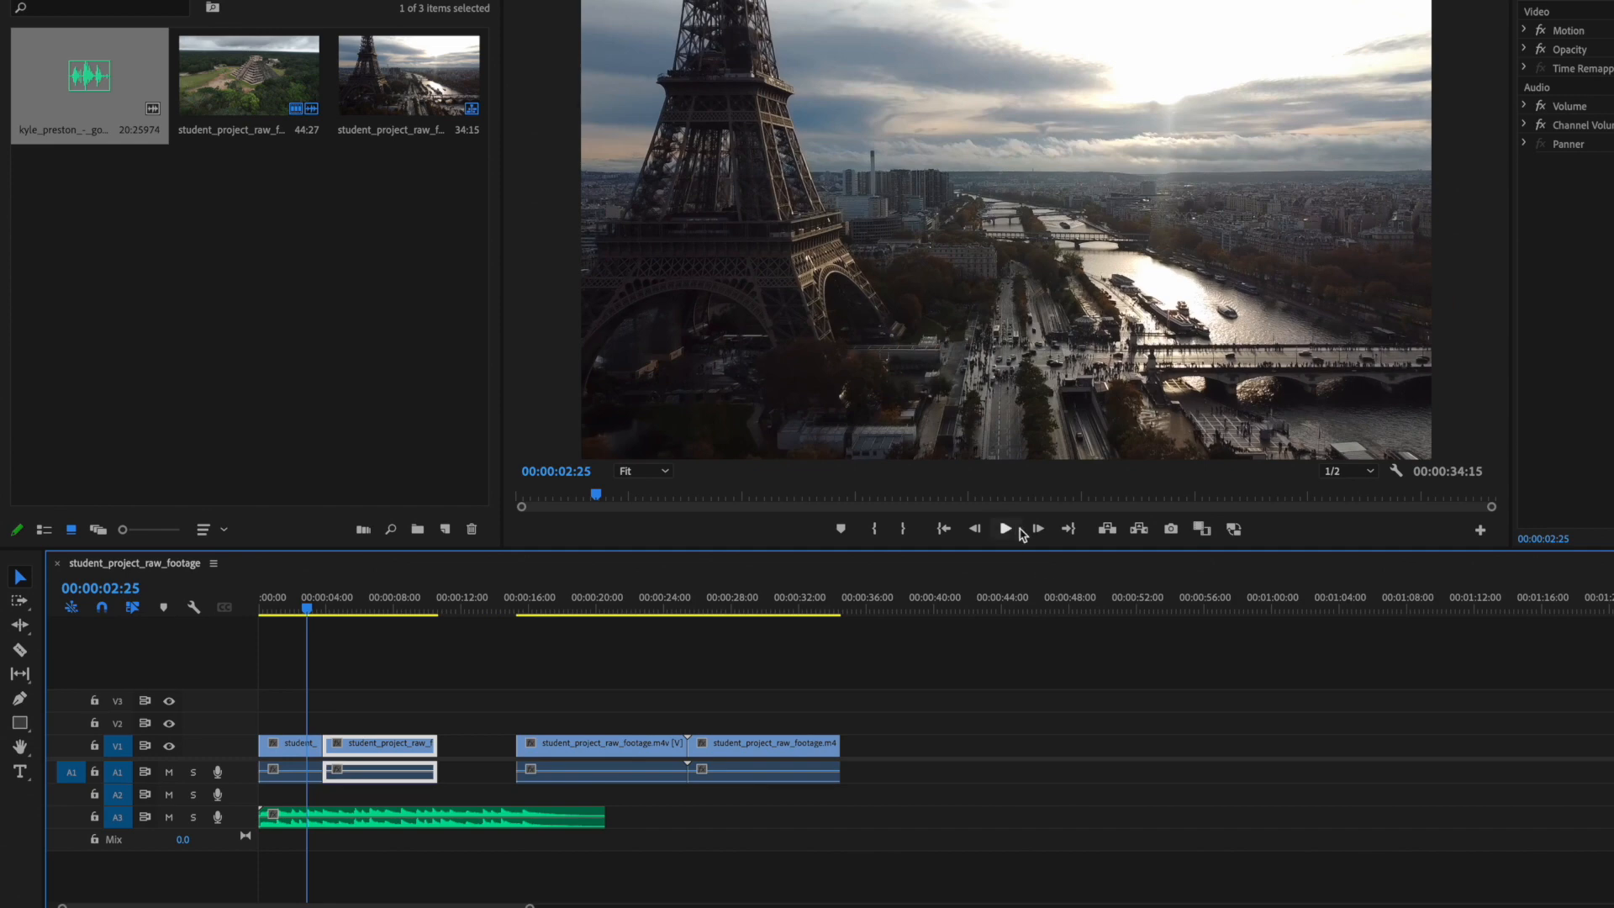
pyautogui.click(1005, 528)
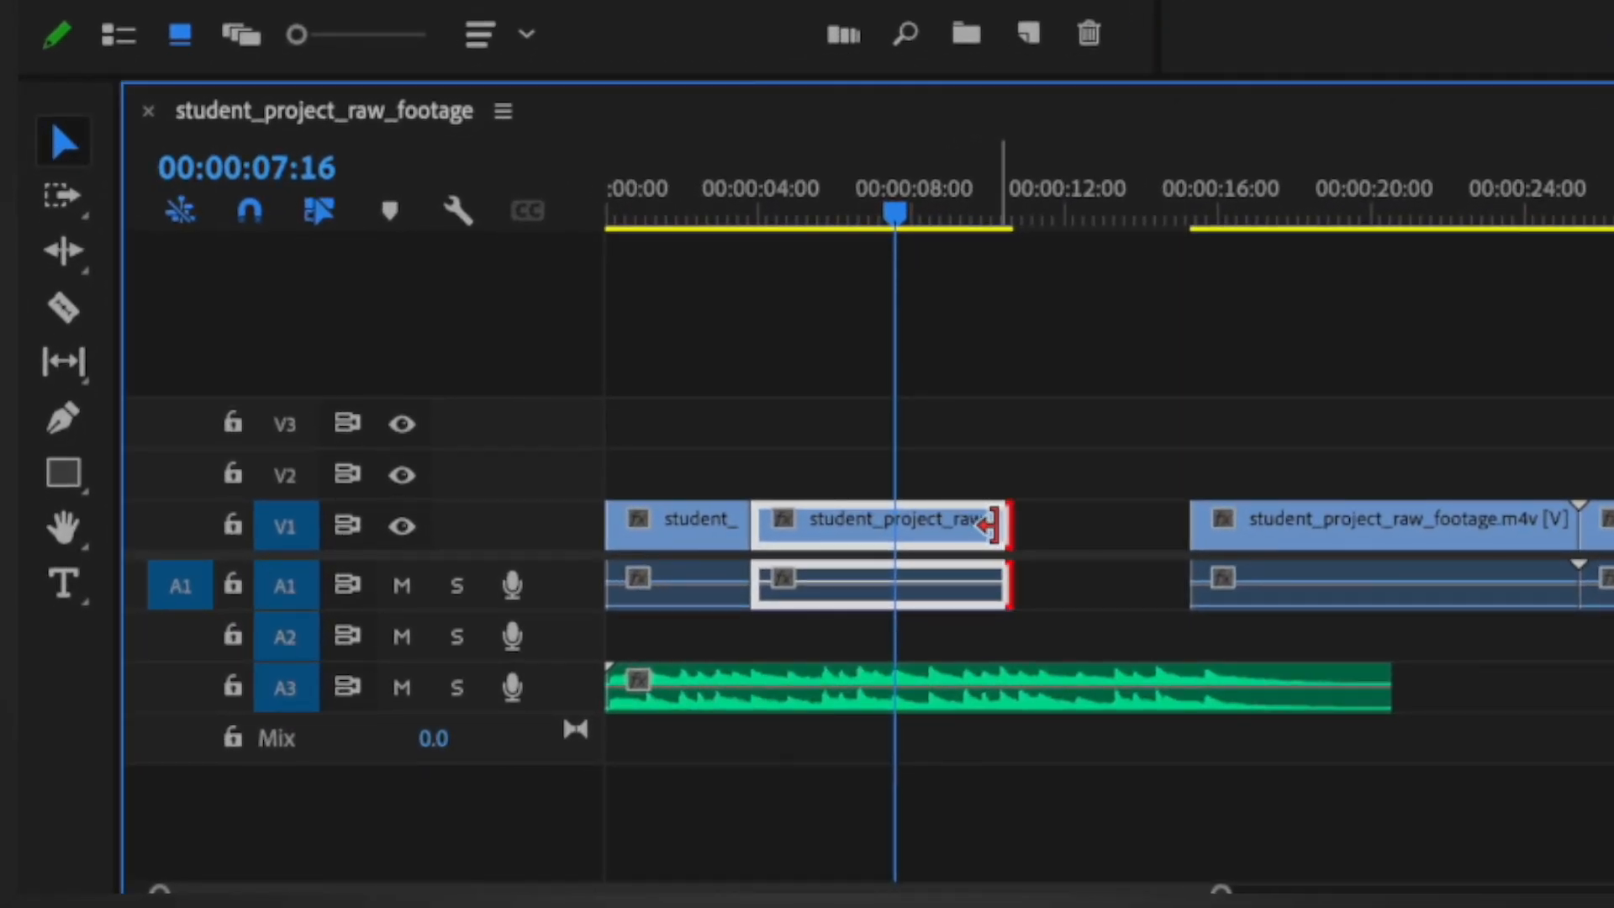
pyautogui.moveTo(990, 523); pyautogui.dragTo(883, 523)
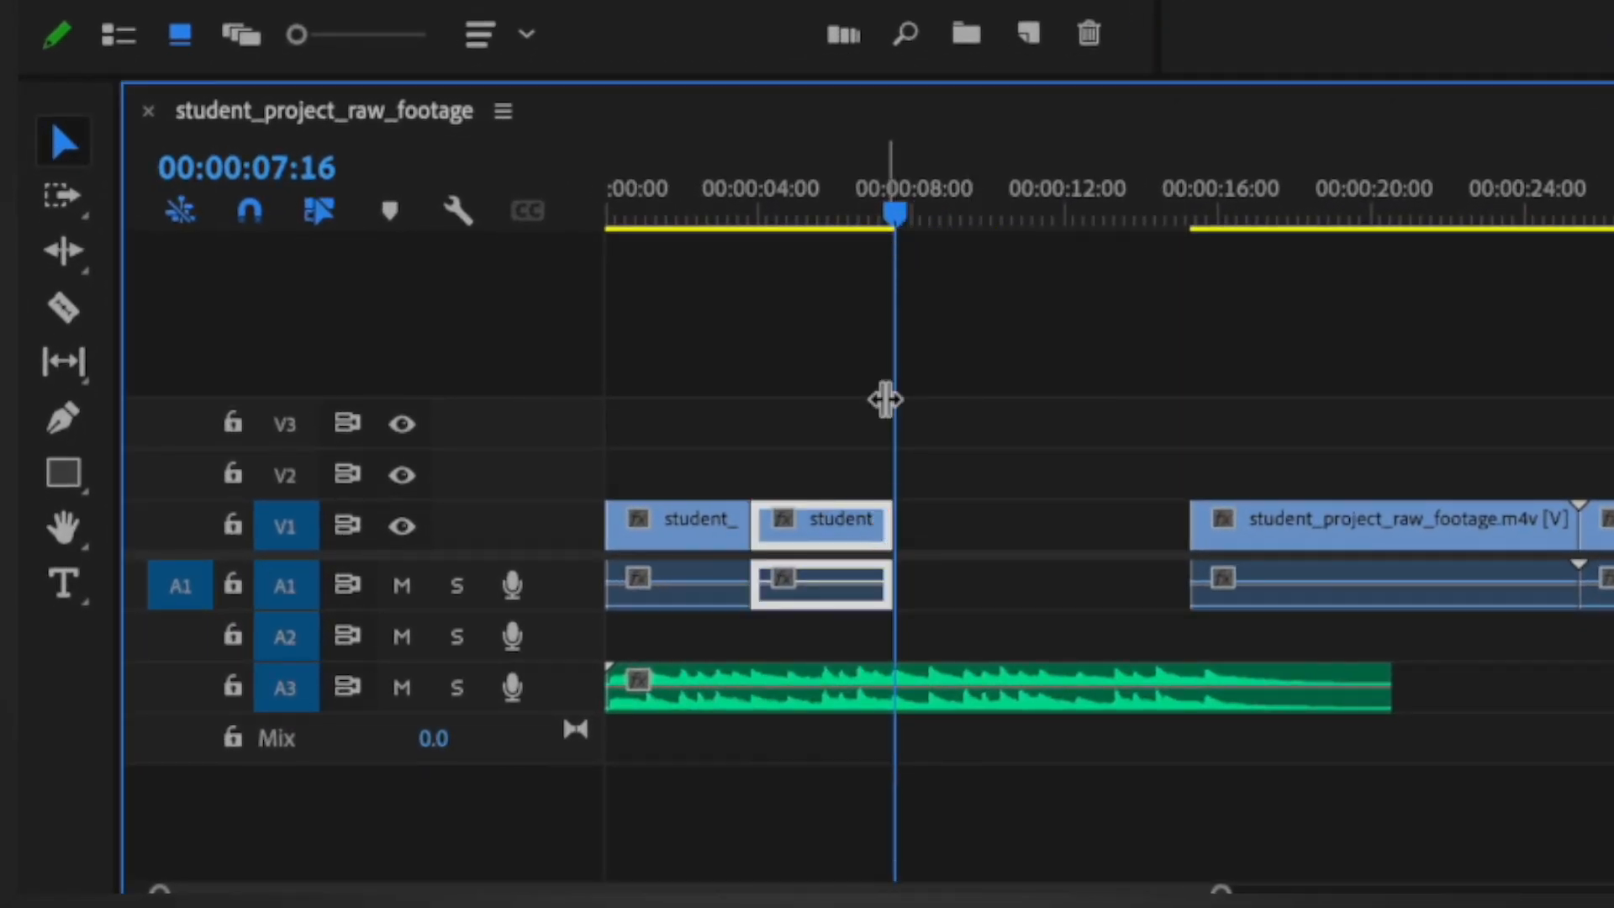
pyautogui.moveTo(894, 210); pyautogui.dragTo(821, 235)
# Step: Move the cathedral clip directly after the Egypt clip, play it and trim its end to 00:00:11:09
pyautogui.moveTo(1424, 508); pyautogui.dragTo(1130, 530)
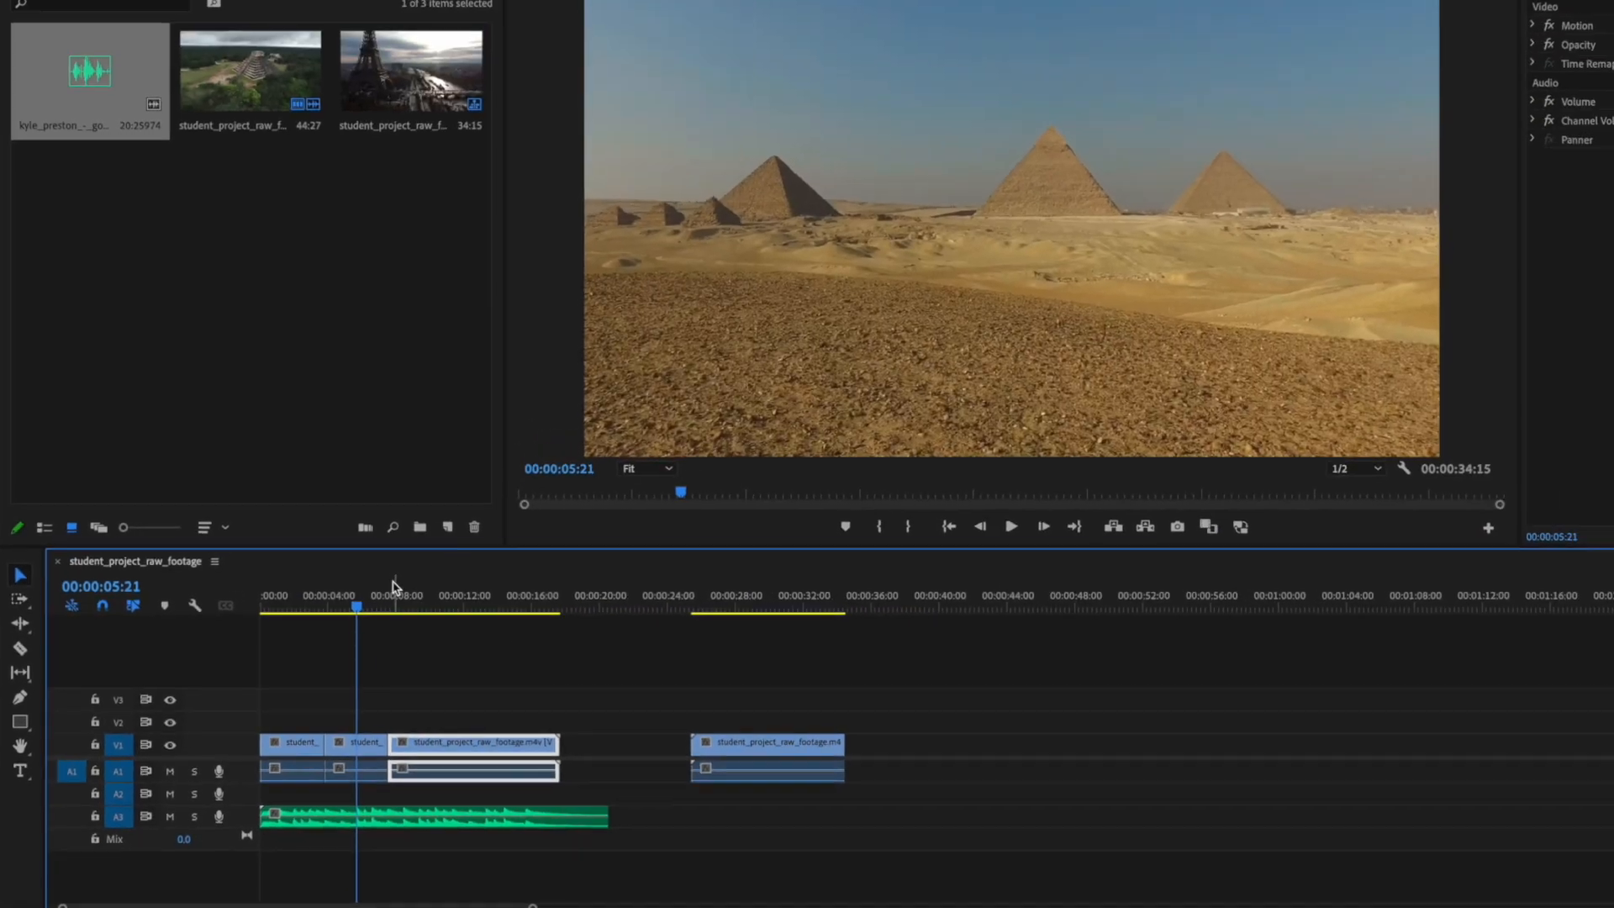
pyautogui.click(391, 602)
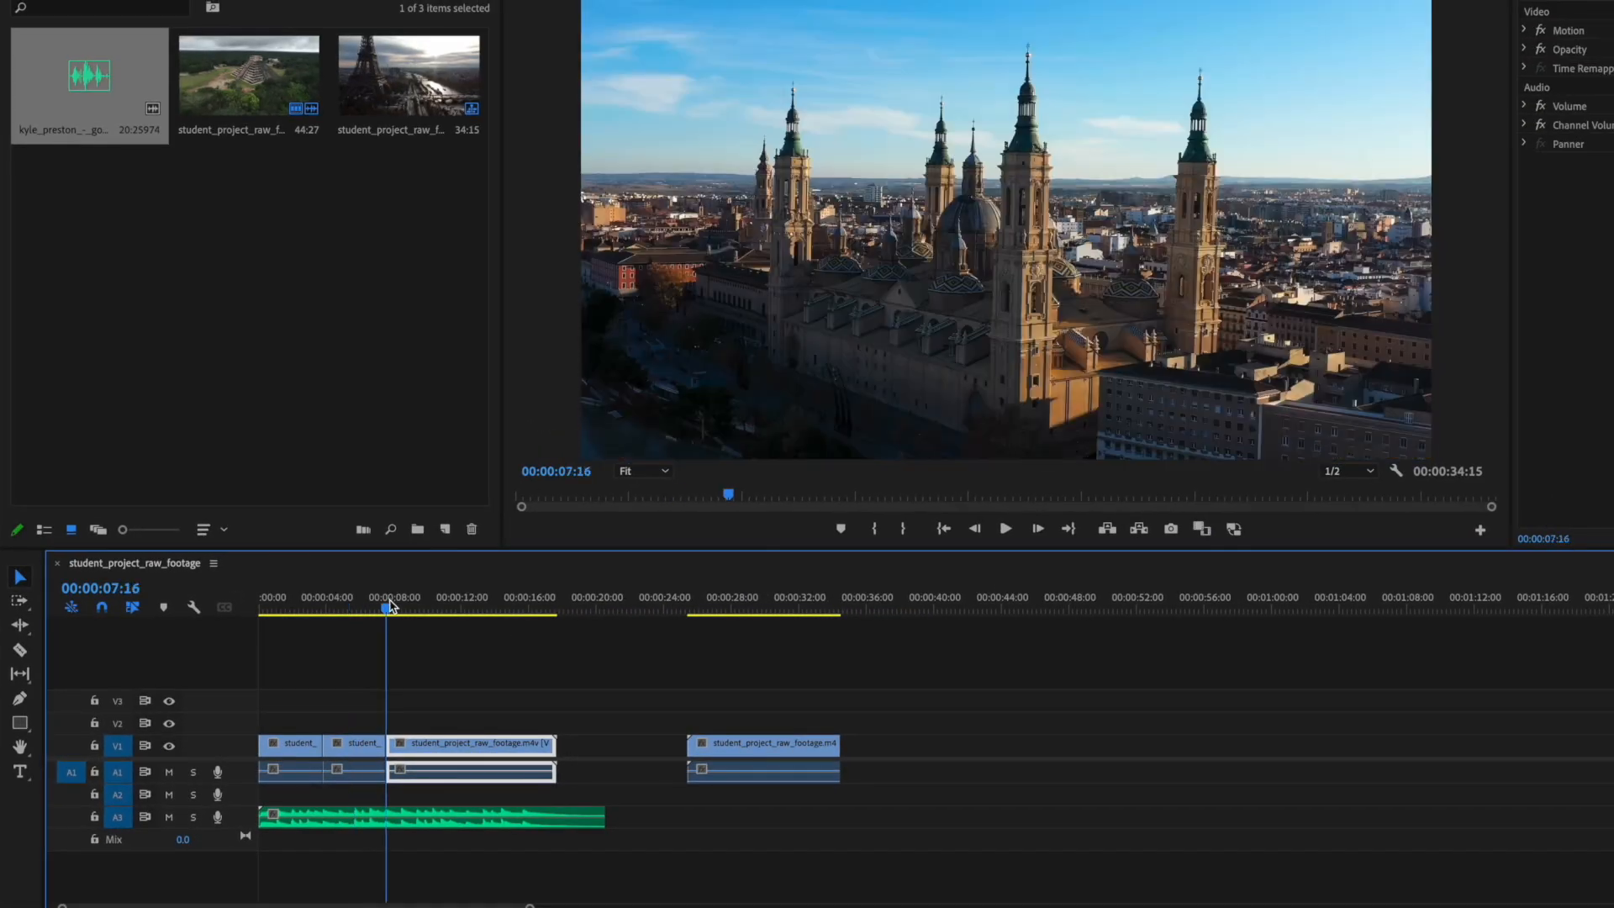
pyautogui.click(1008, 529)
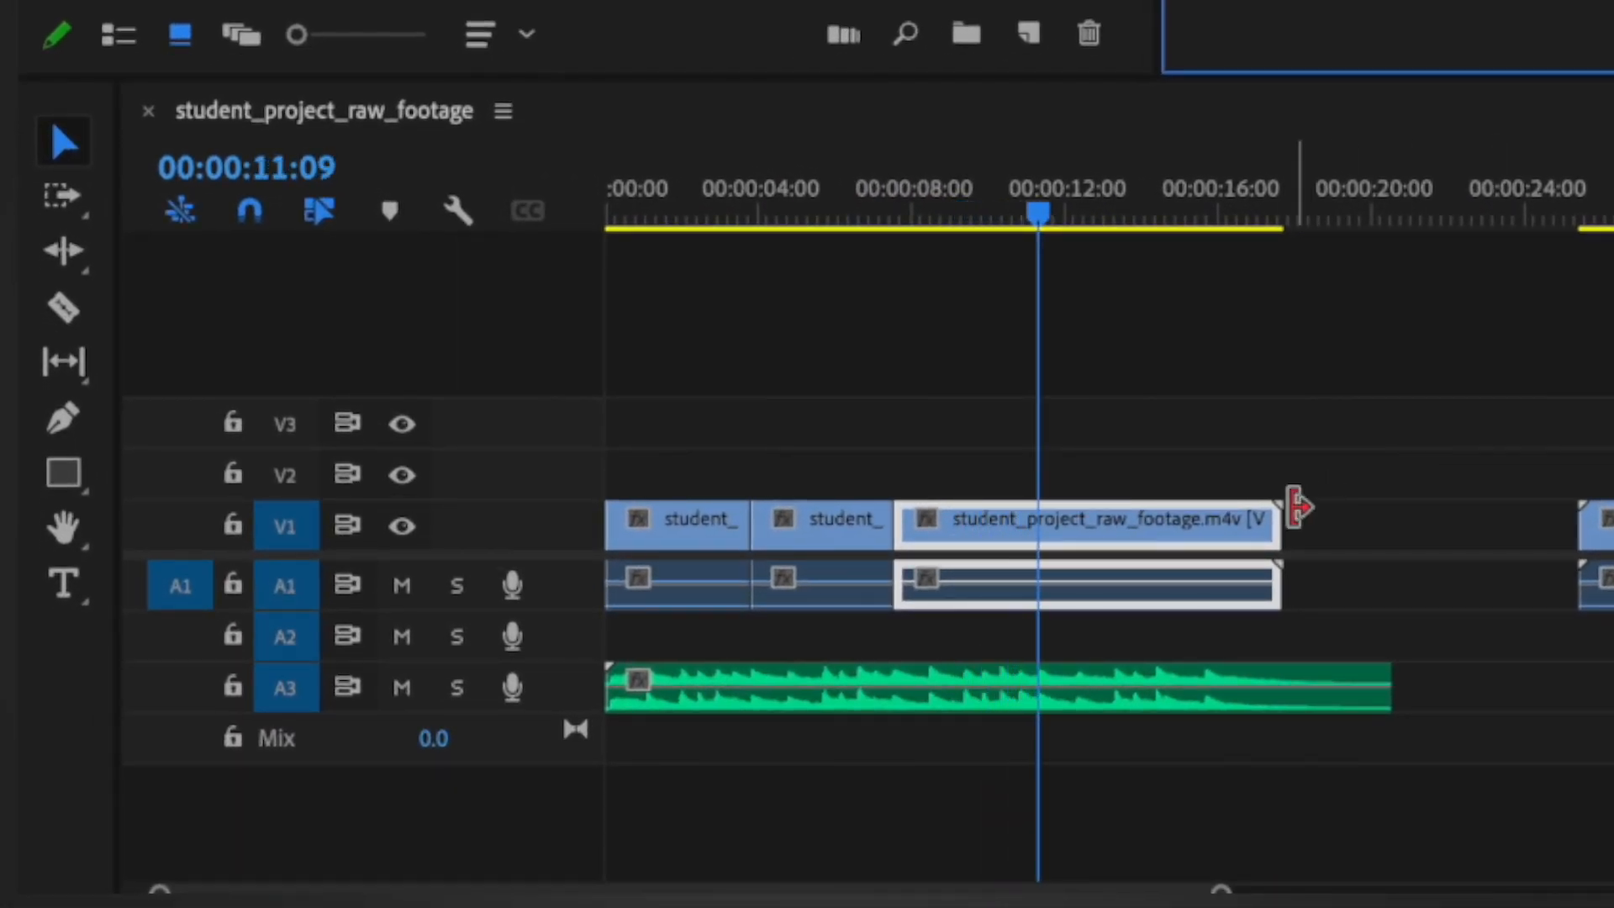
pyautogui.moveTo(1263, 521); pyautogui.dragTo(1021, 522)
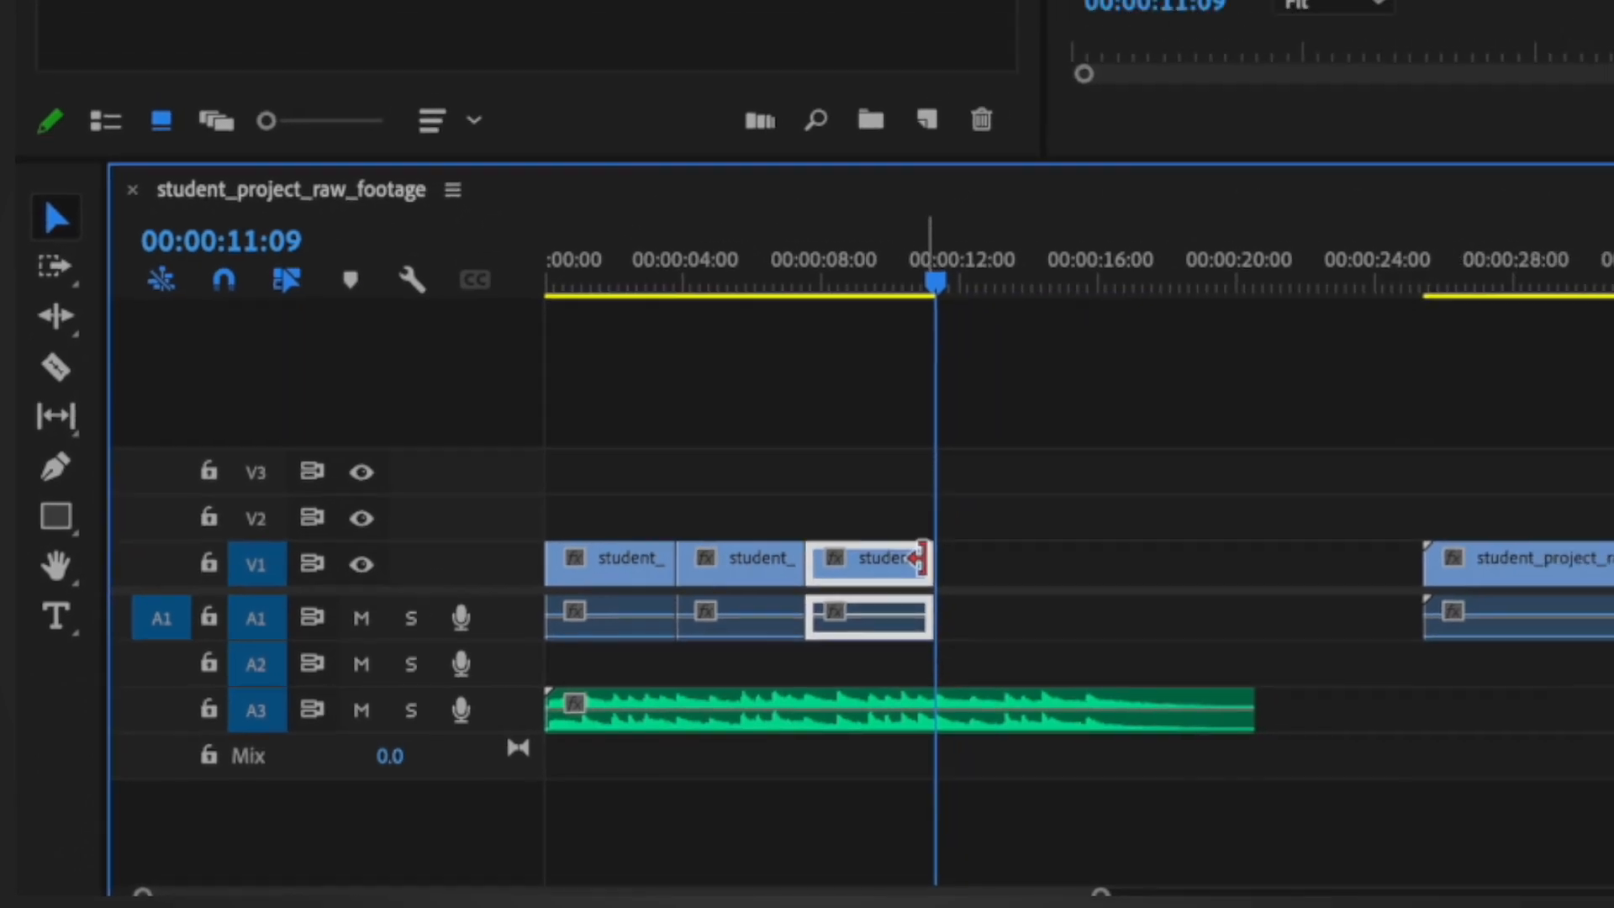
# Step: Move the Mexico clip directly after the cathedral clip, play it and trim its end to 00:00:15:22
pyautogui.moveTo(1589, 574); pyautogui.dragTo(1198, 574)
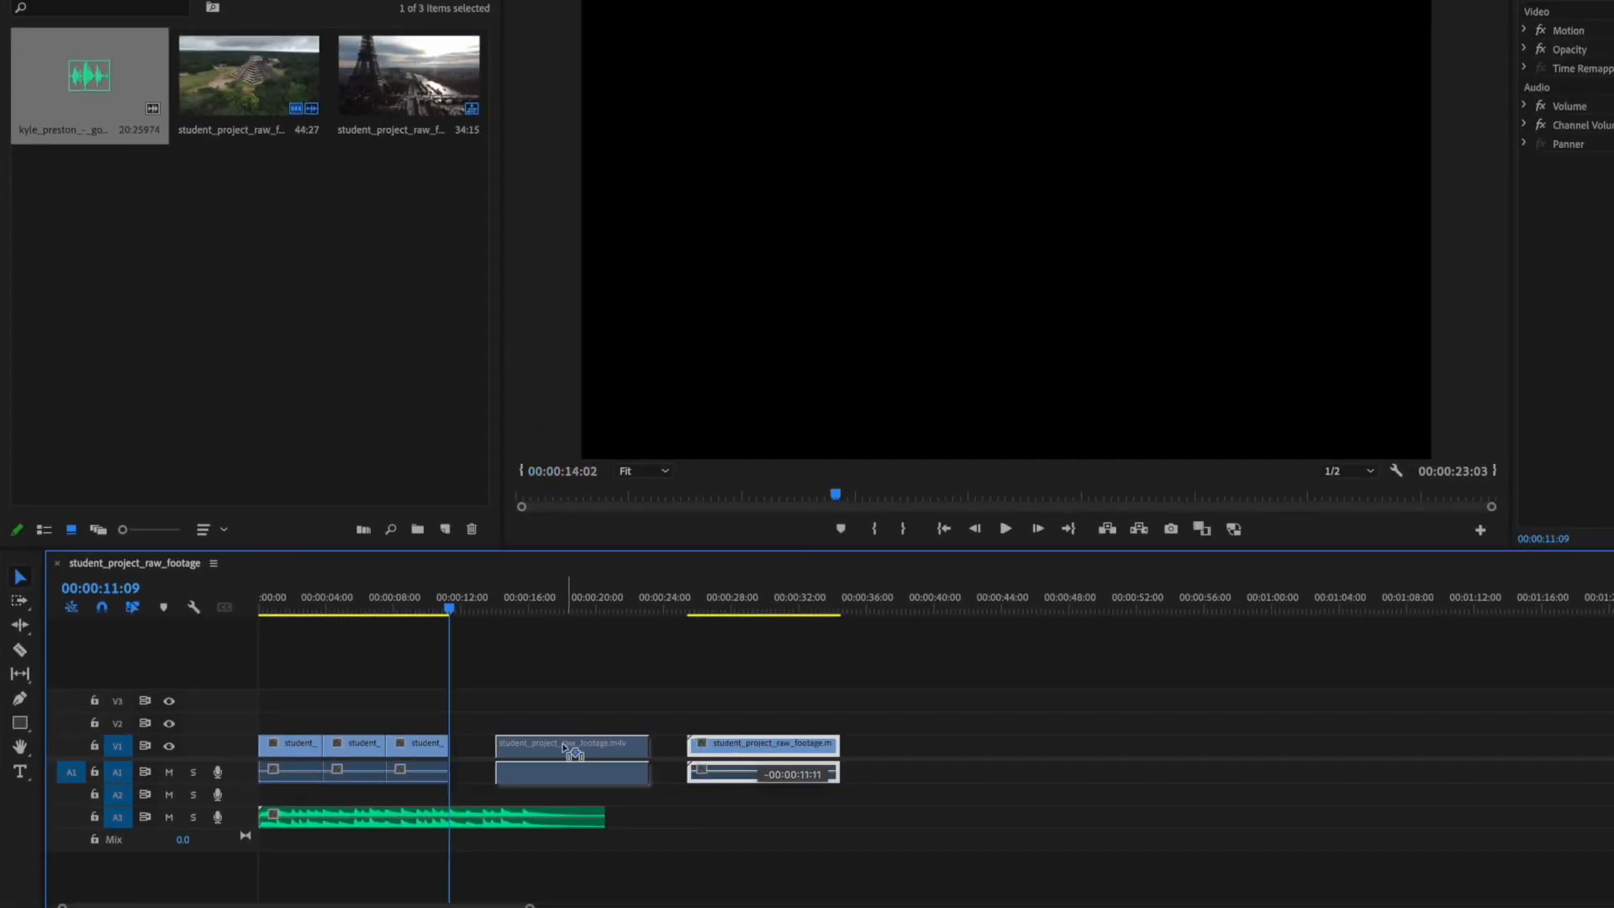
pyautogui.moveTo(530, 750); pyautogui.dragTo(530, 750)
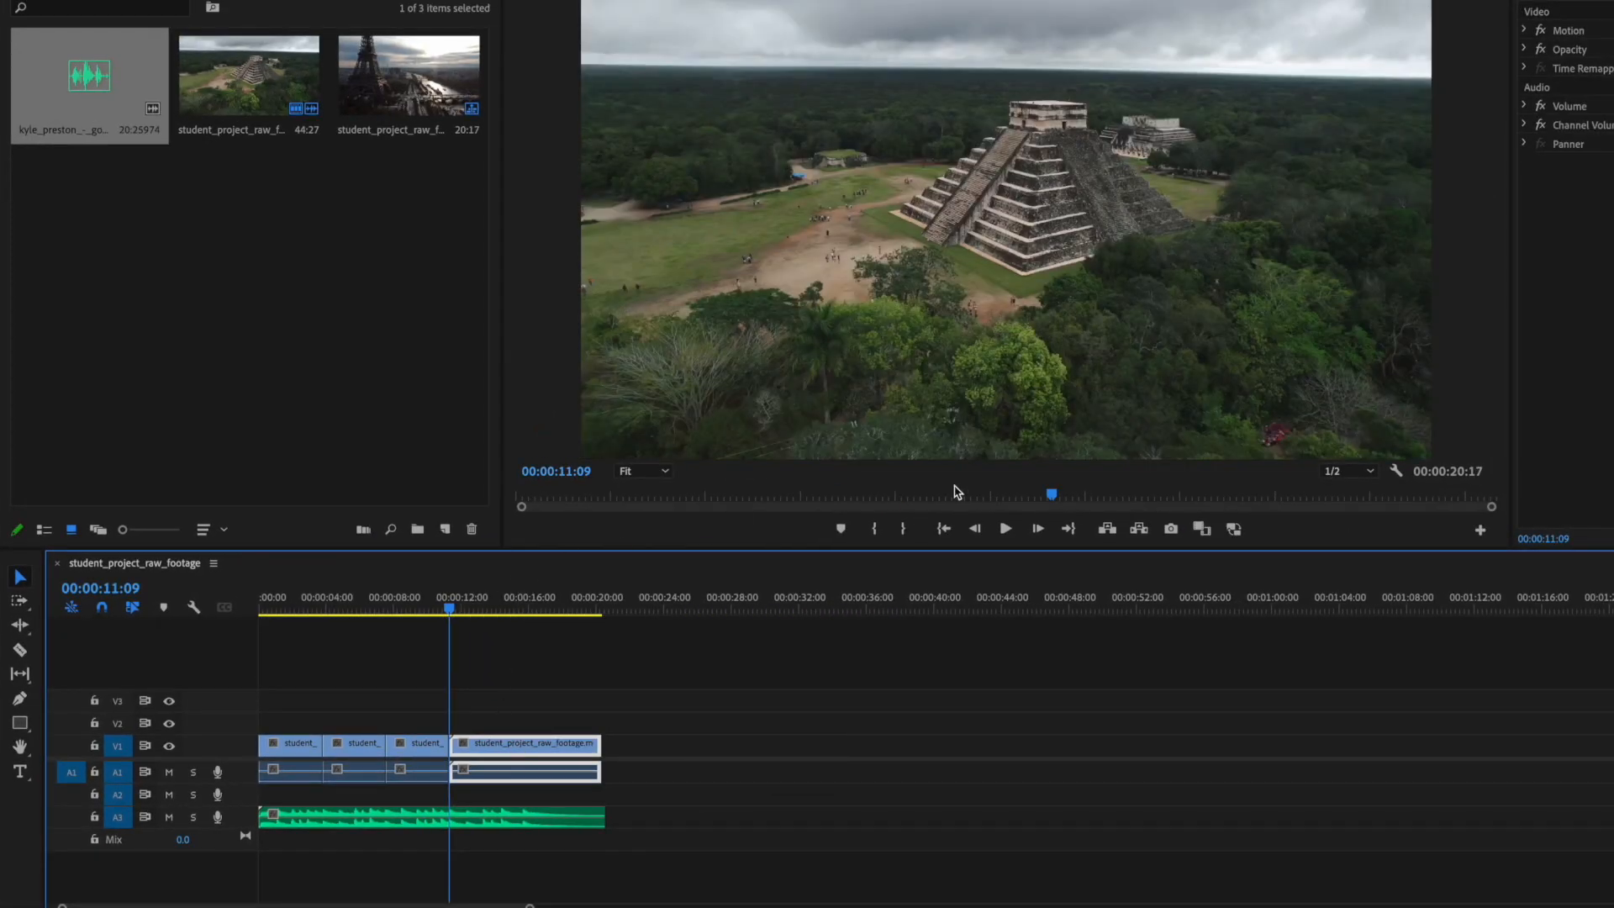
pyautogui.click(1002, 528)
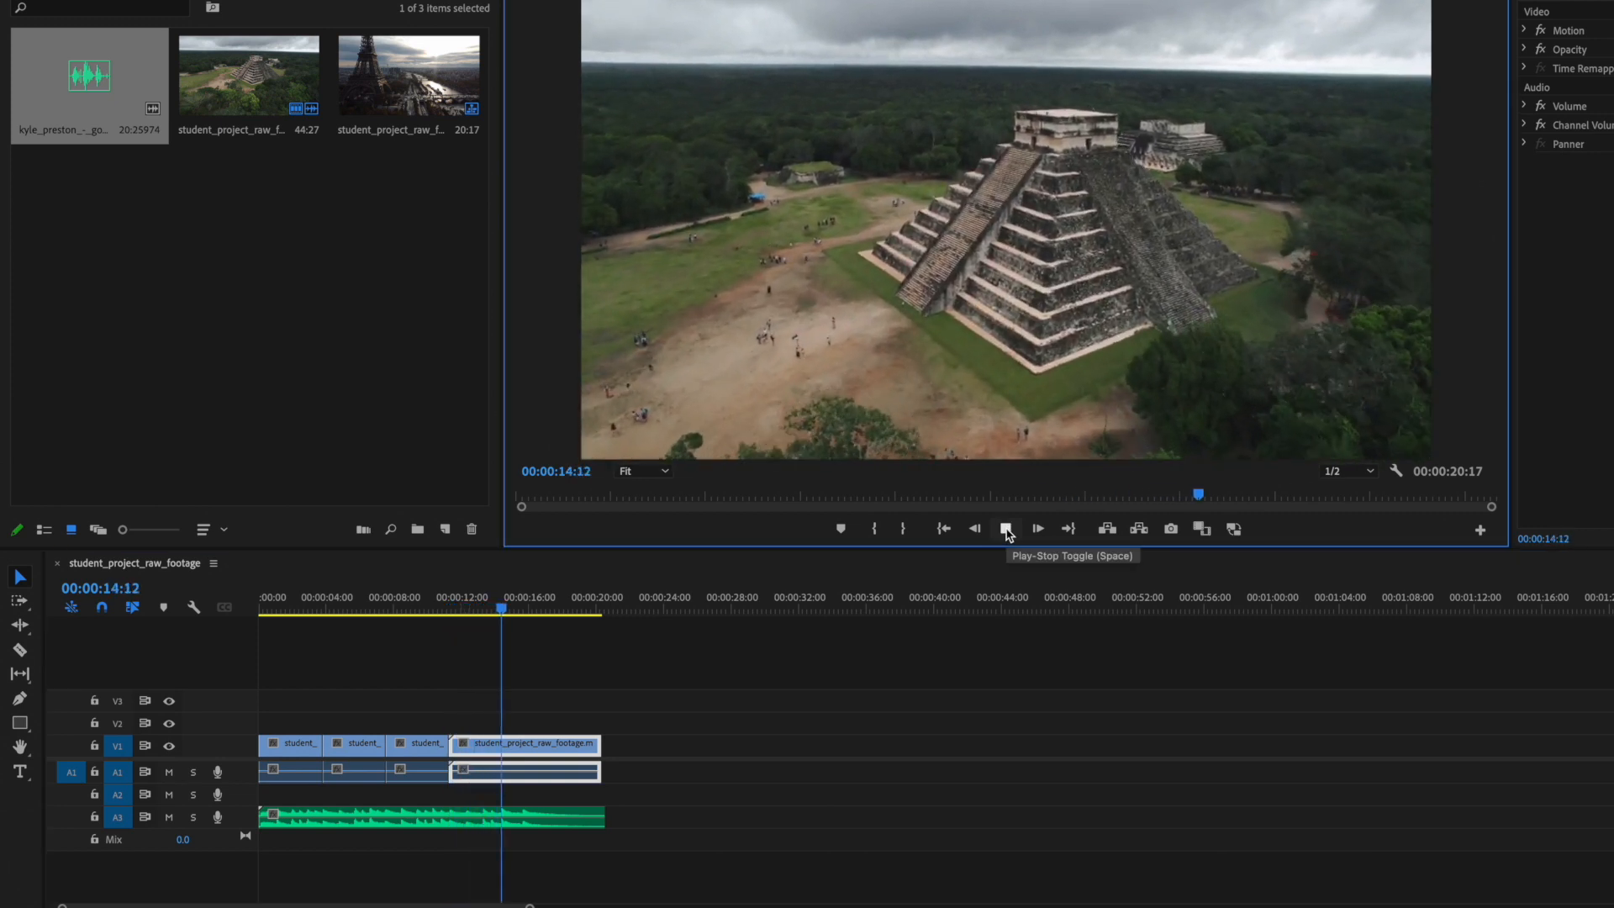
pyautogui.click(1005, 529)
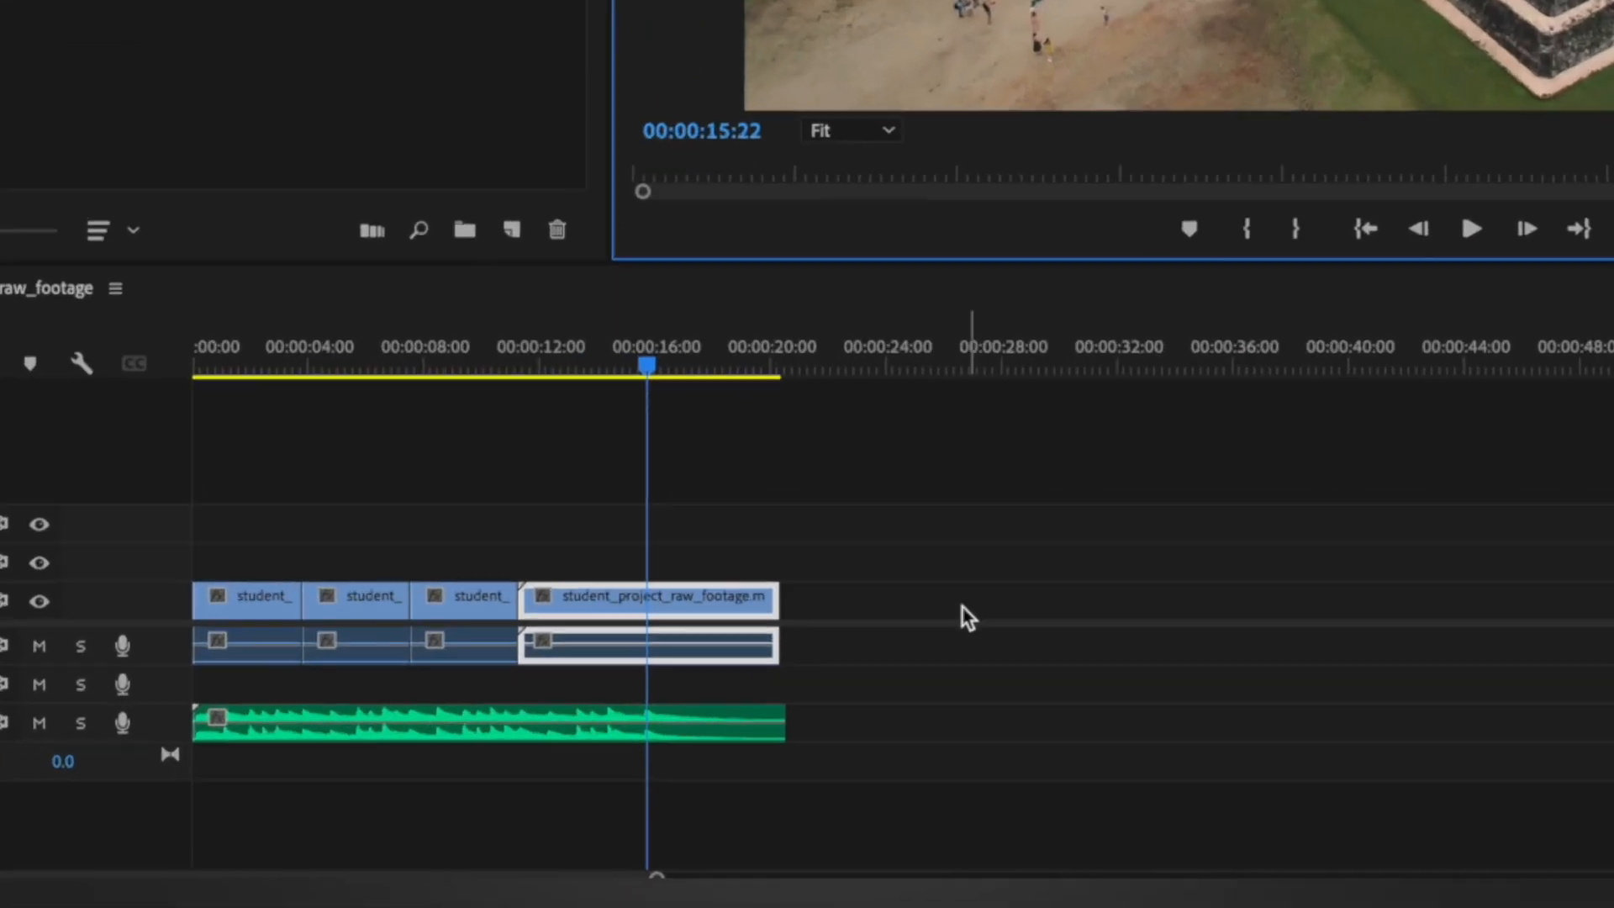
pyautogui.moveTo(777, 598); pyautogui.dragTo(639, 606)
pyautogui.moveTo(733, 496); pyautogui.dragTo(731, 494)
pyautogui.click(701, 364)
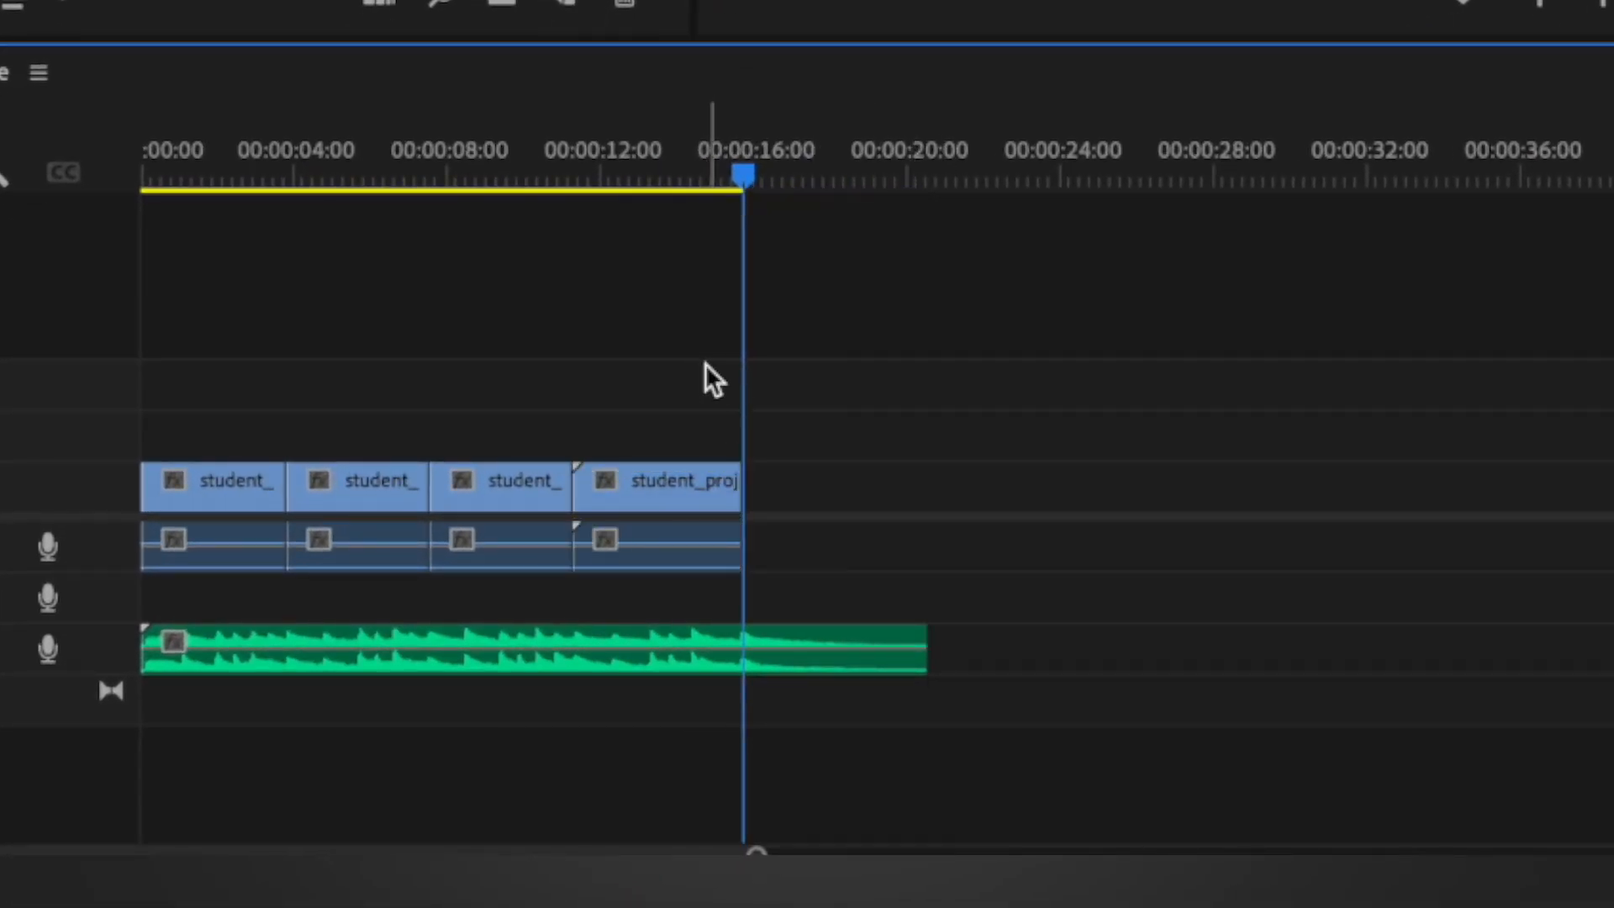
# Step: Add the text title "France" over the Eiffel Tower shot at the start of the sequence
pyautogui.press('Home')
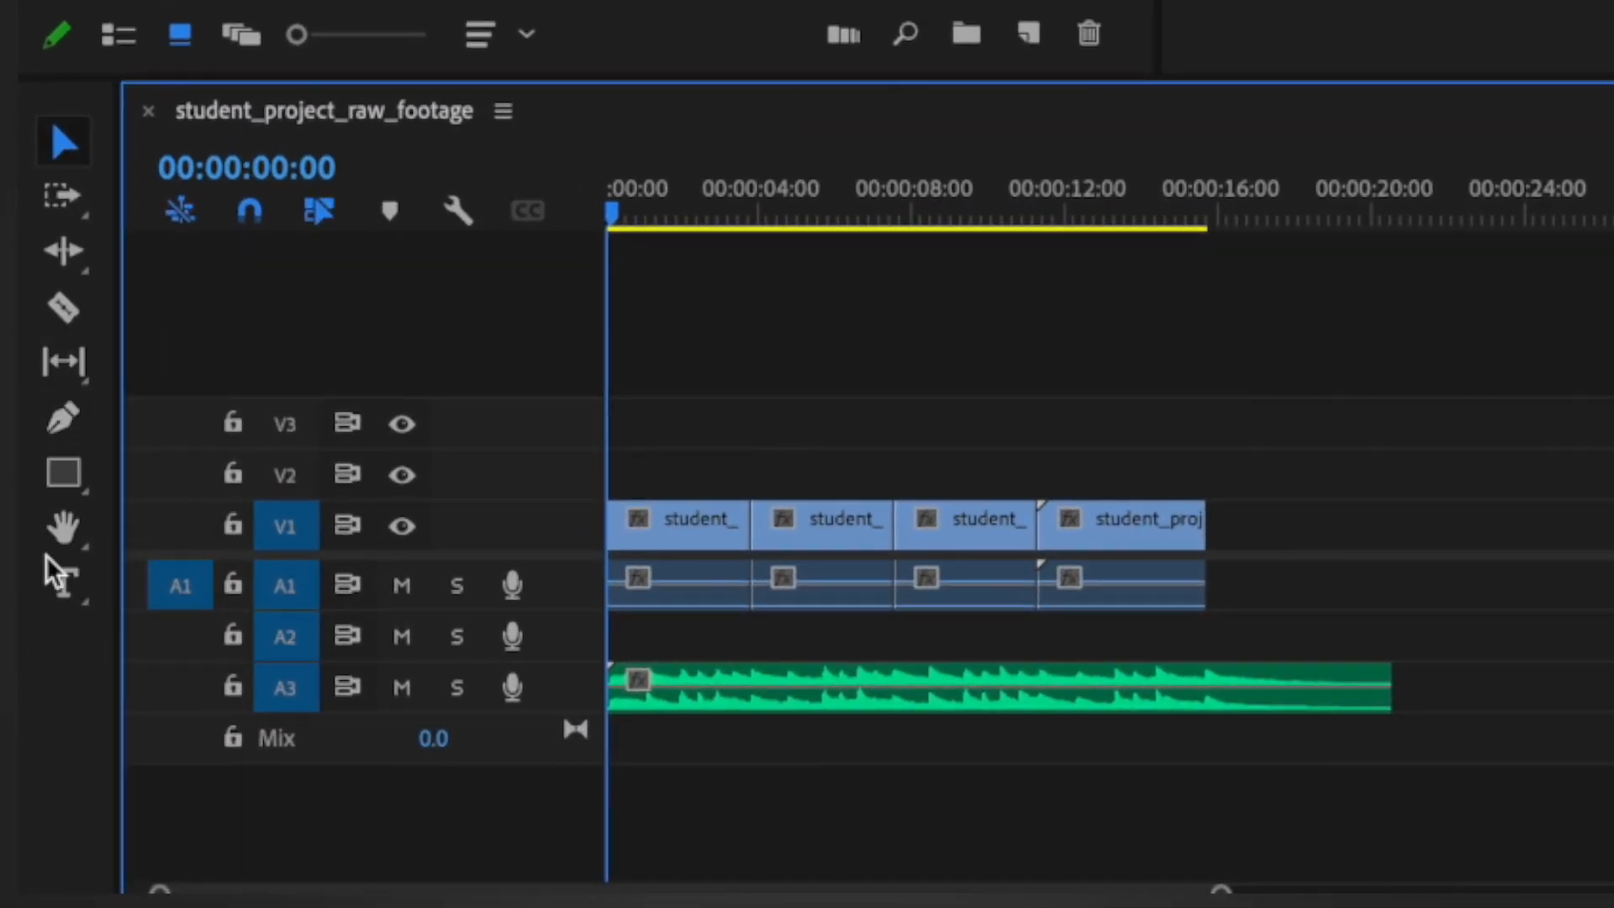
pyautogui.click(62, 584)
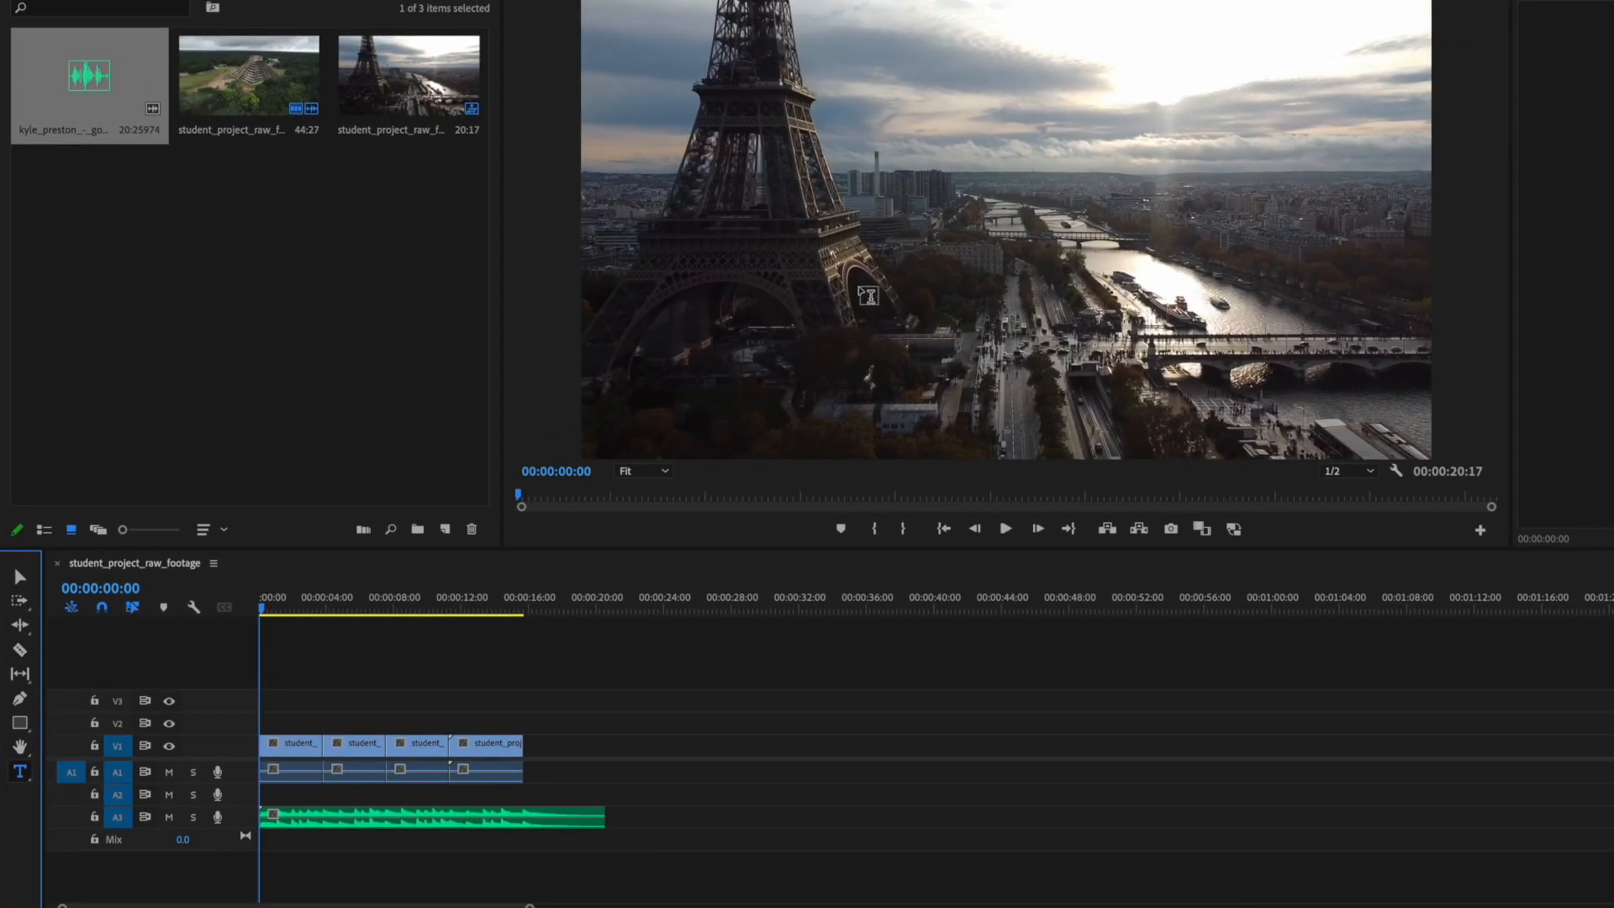
pyautogui.click(917, 220)
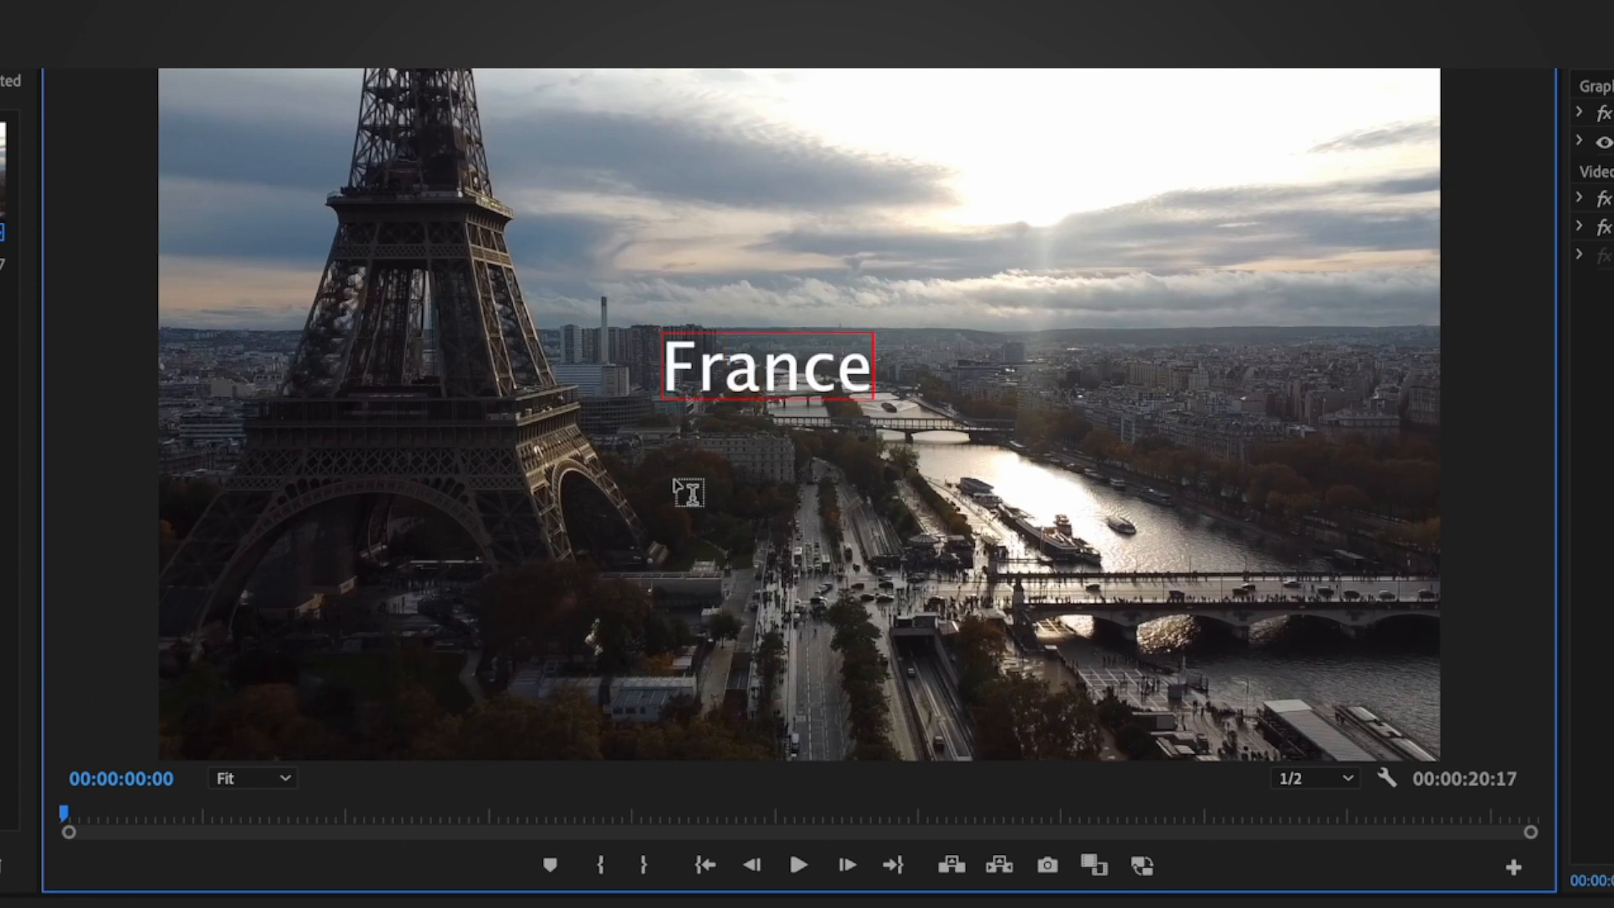
# Step: Format the France title in the Luminari font at size 191 with centred alignment
pyautogui.moveTo(871, 363); pyautogui.dragTo(632, 361)
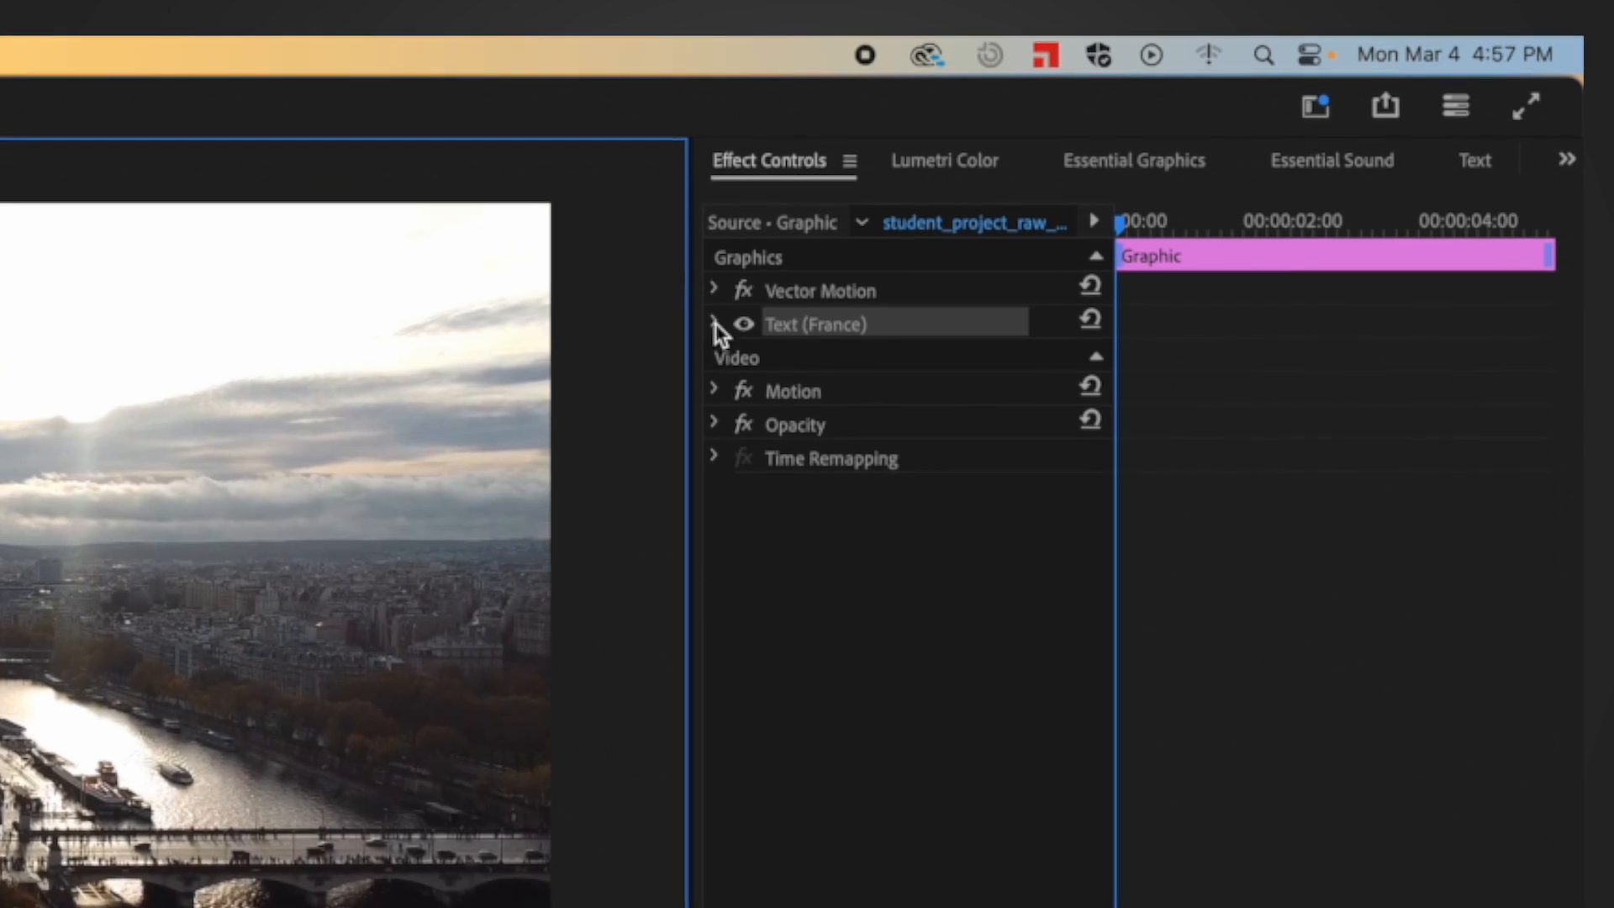
pyautogui.click(1221, 131)
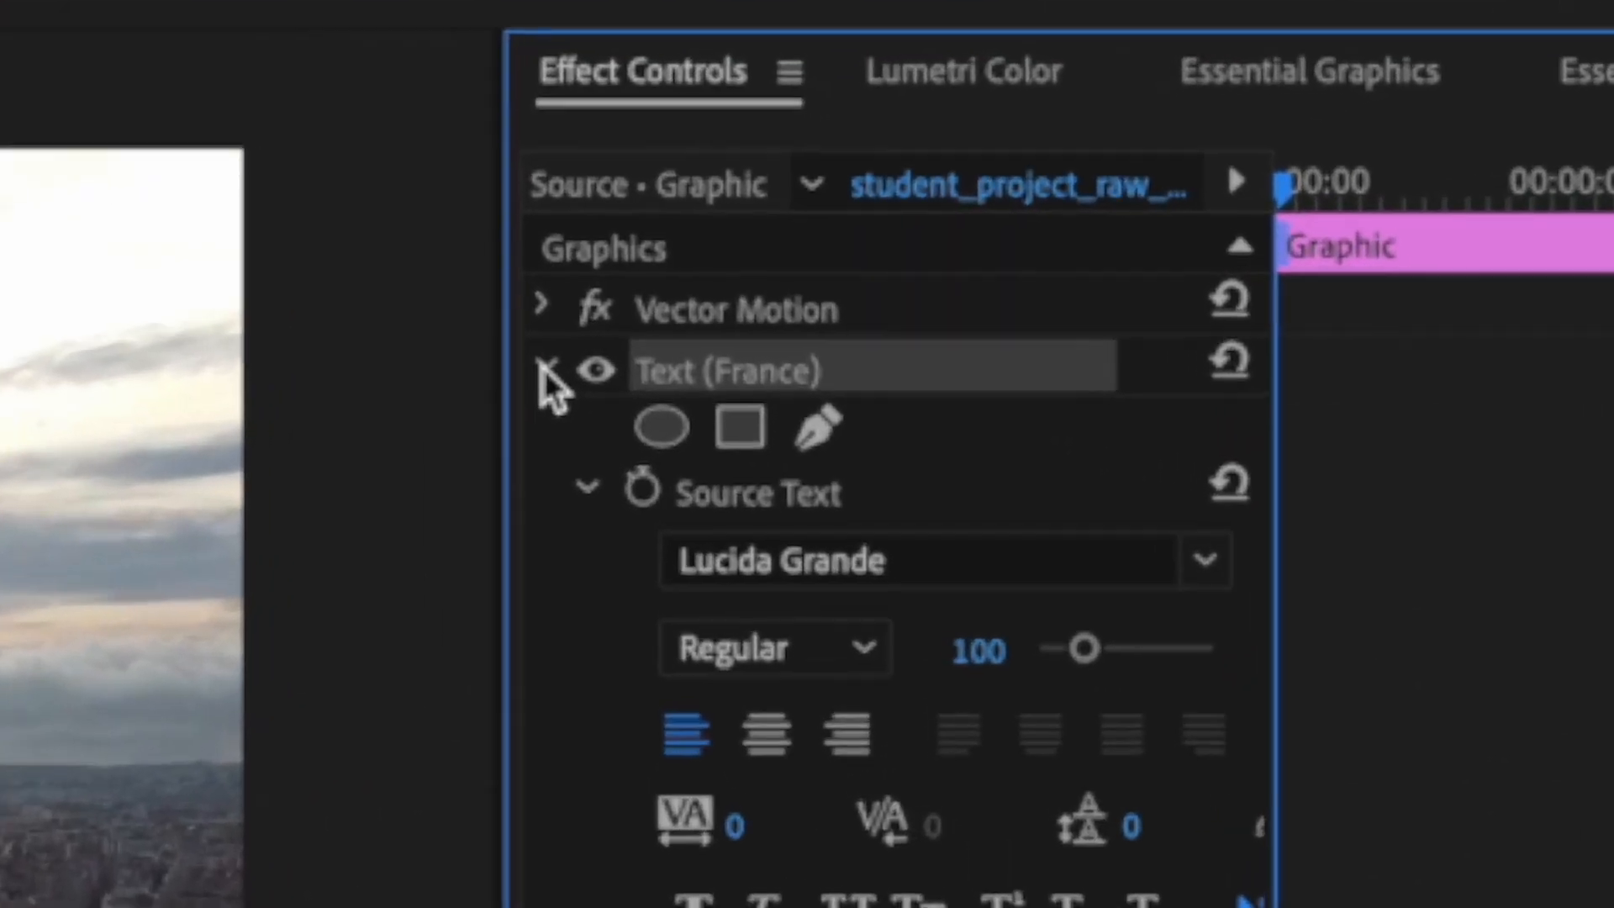
pyautogui.click(715, 325)
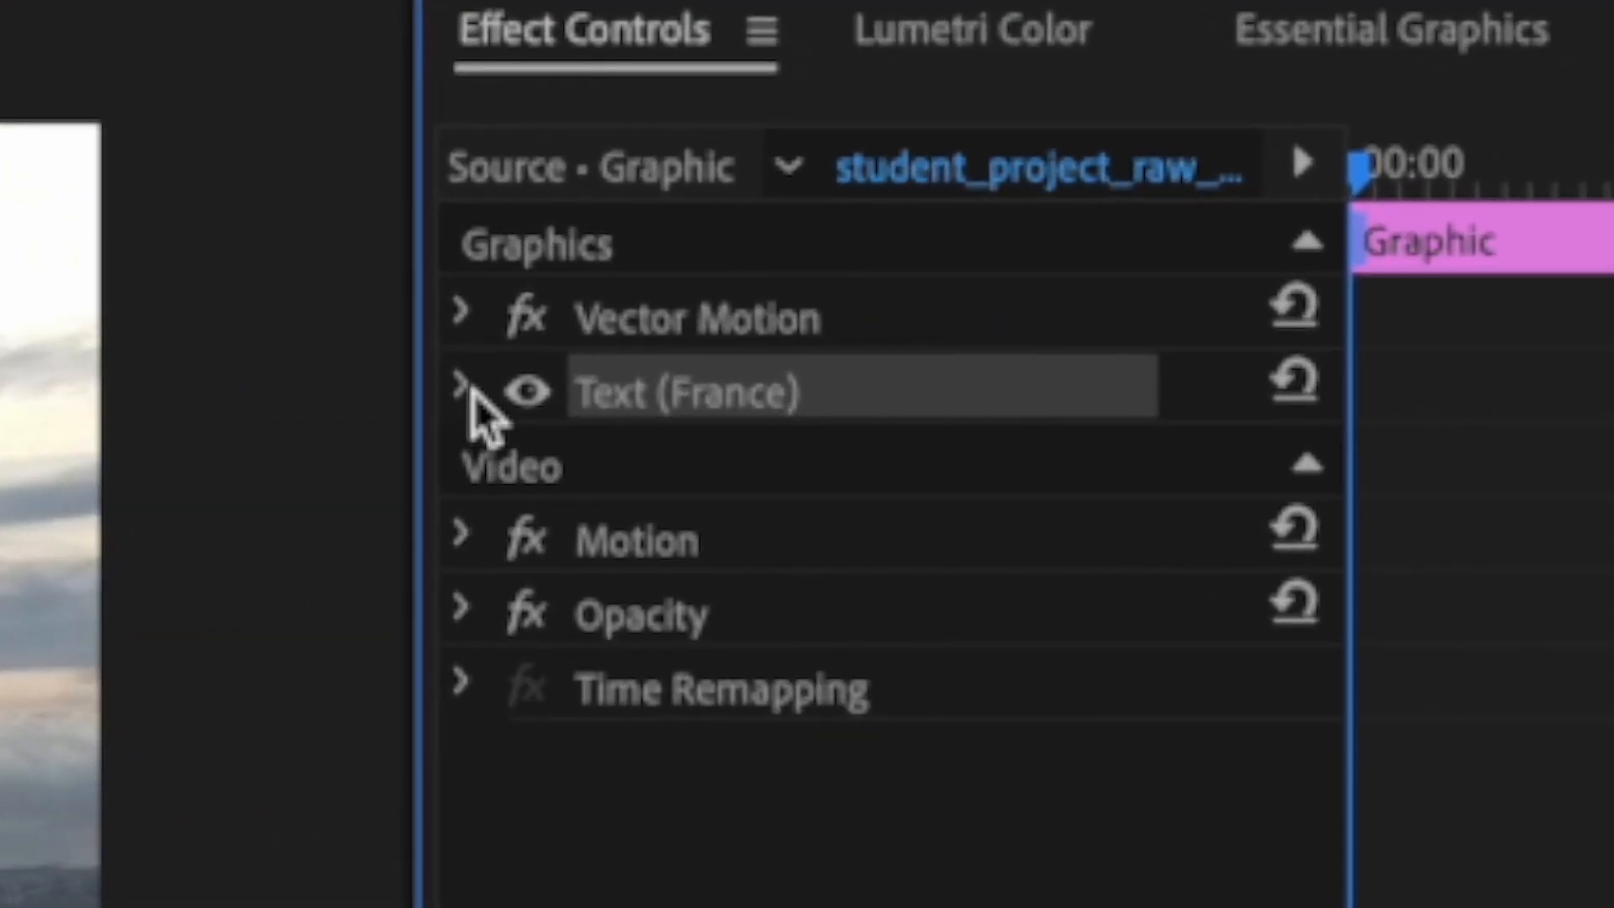
pyautogui.click(466, 388)
pyautogui.click(467, 388)
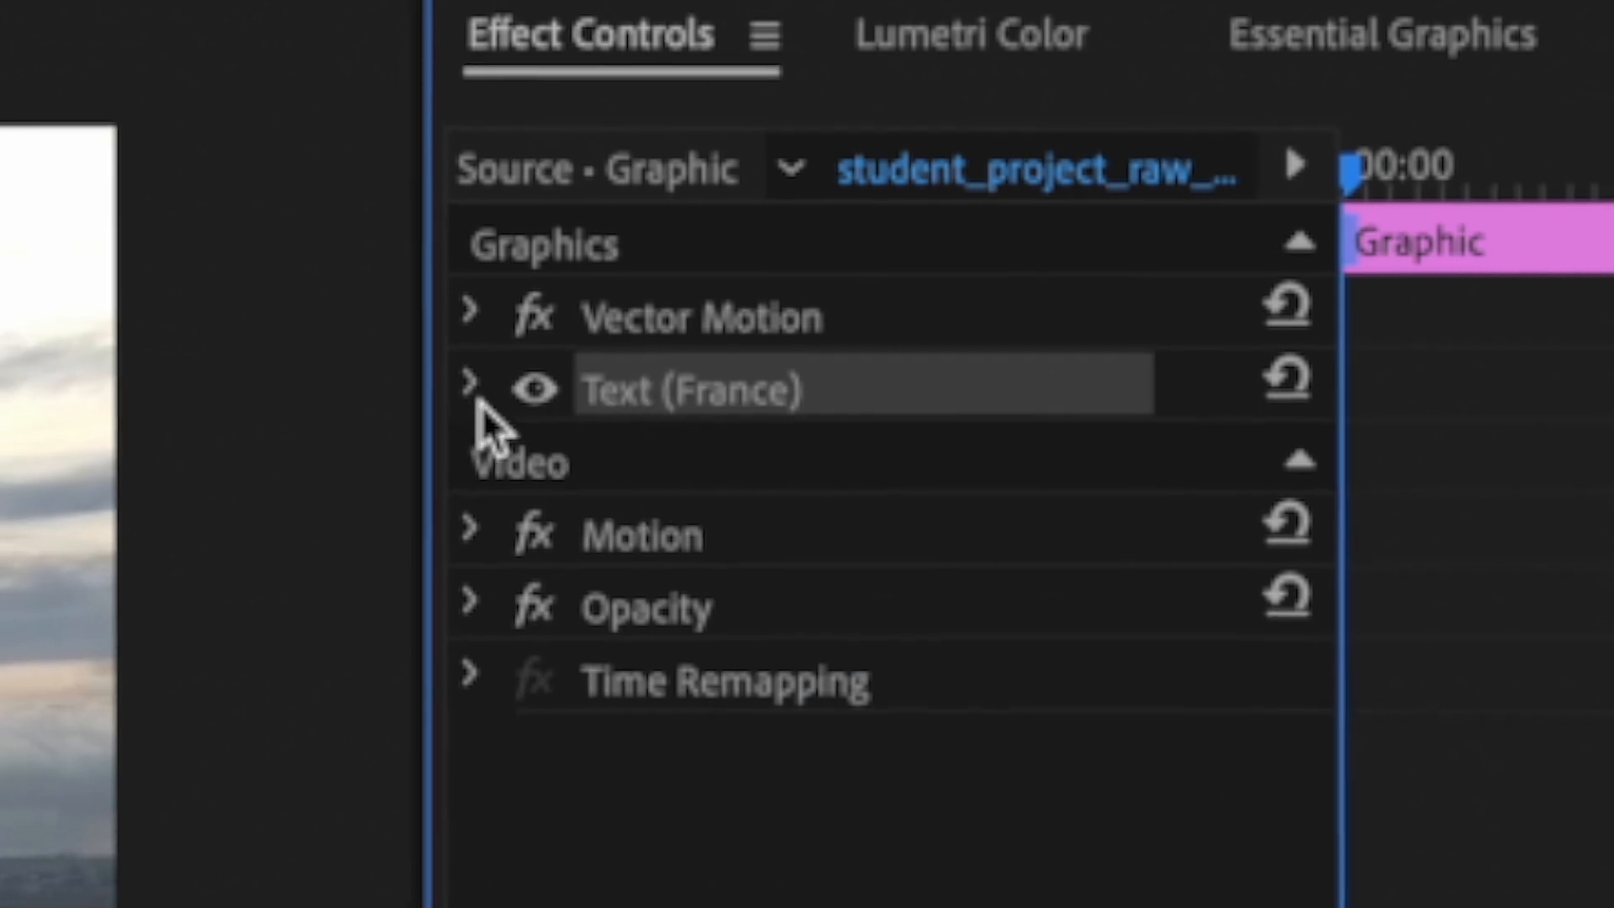
pyautogui.click(471, 391)
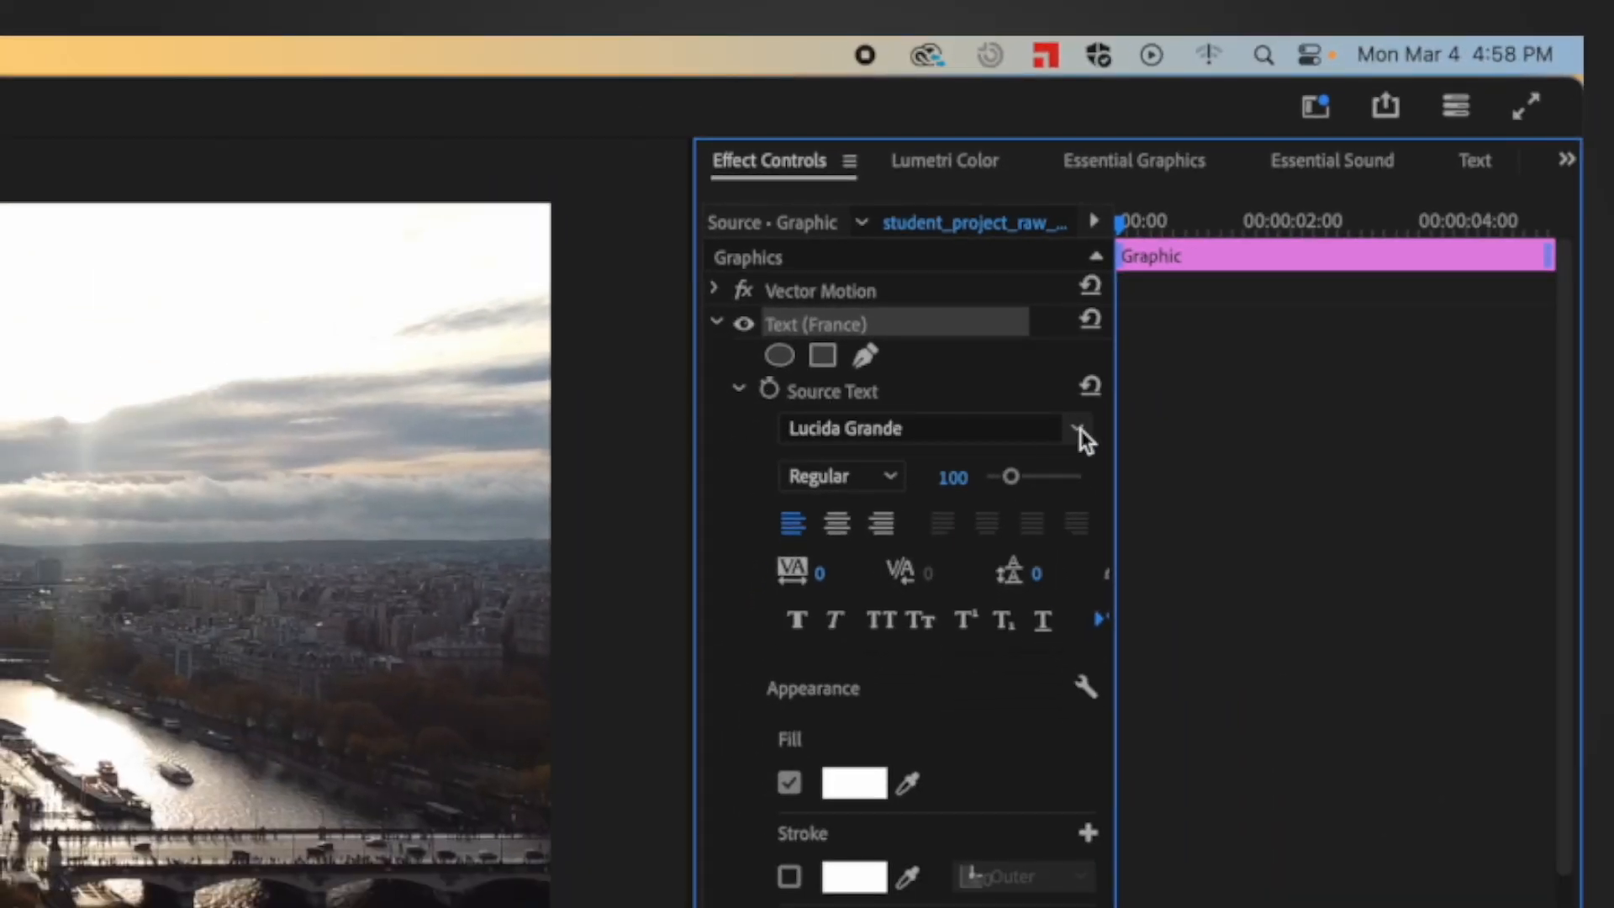
pyautogui.click(1078, 433)
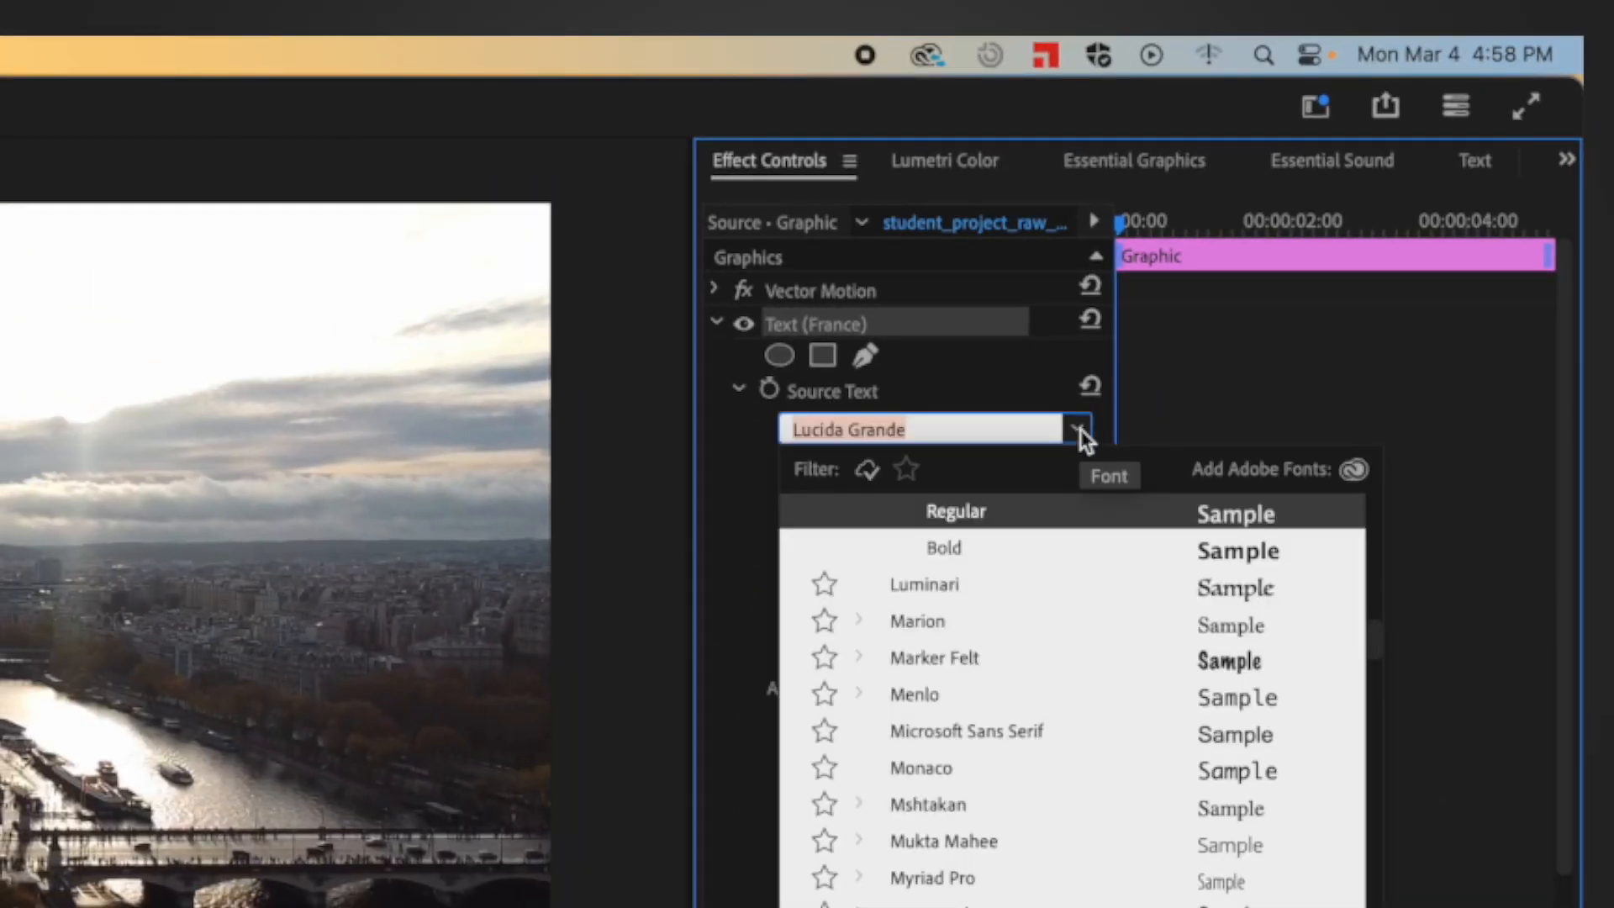
pyautogui.click(1168, 585)
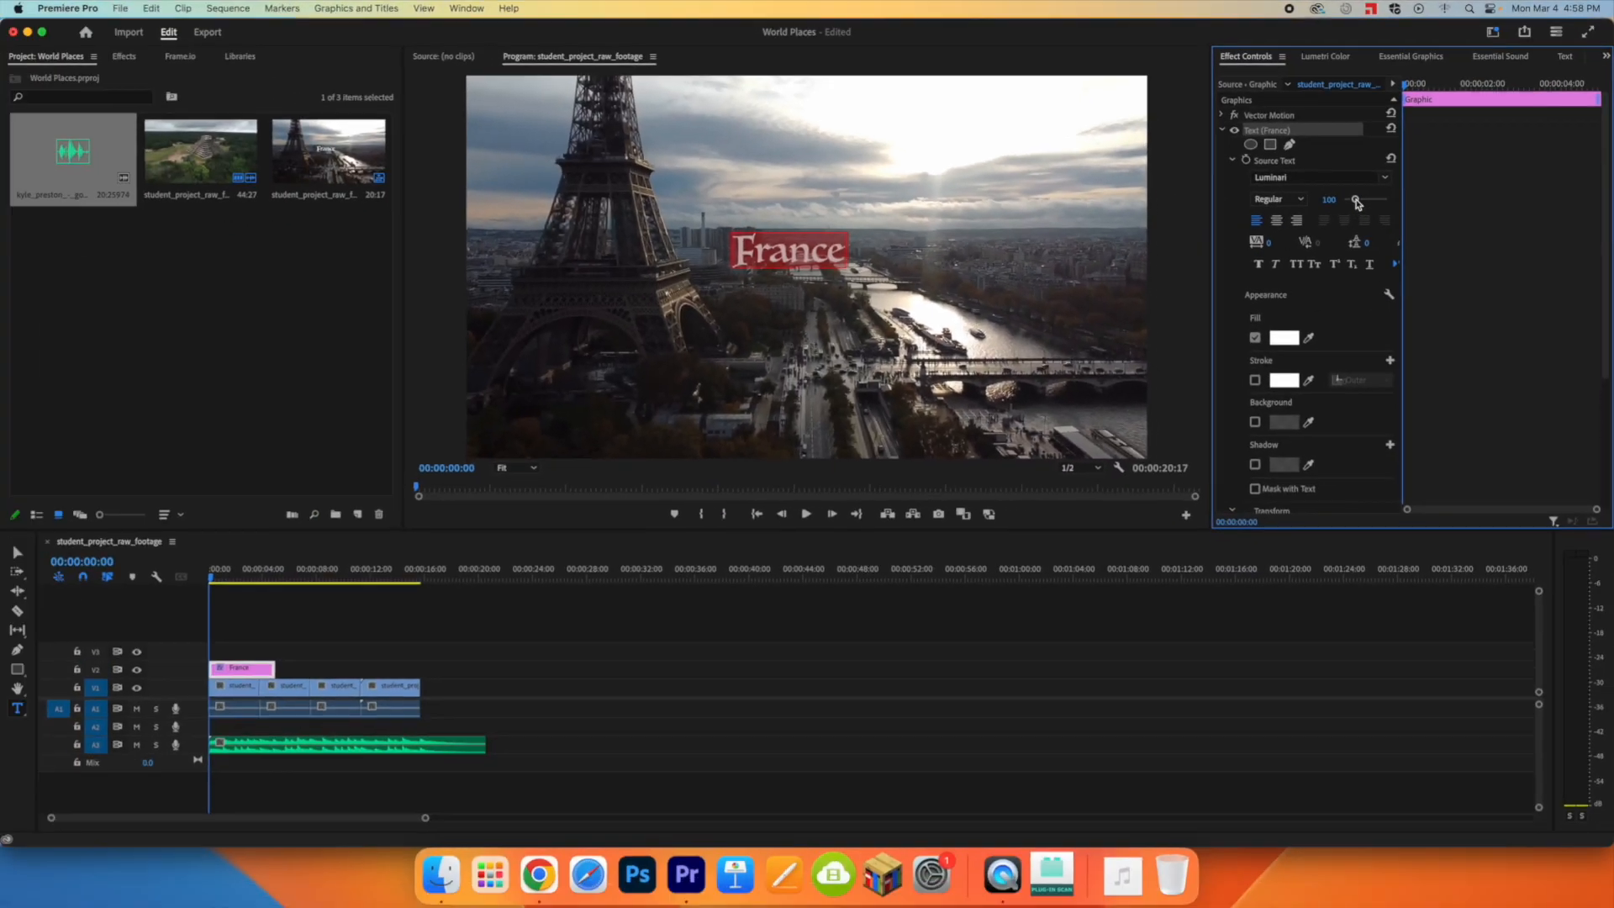
pyautogui.moveTo(1034, 457); pyautogui.dragTo(1054, 468)
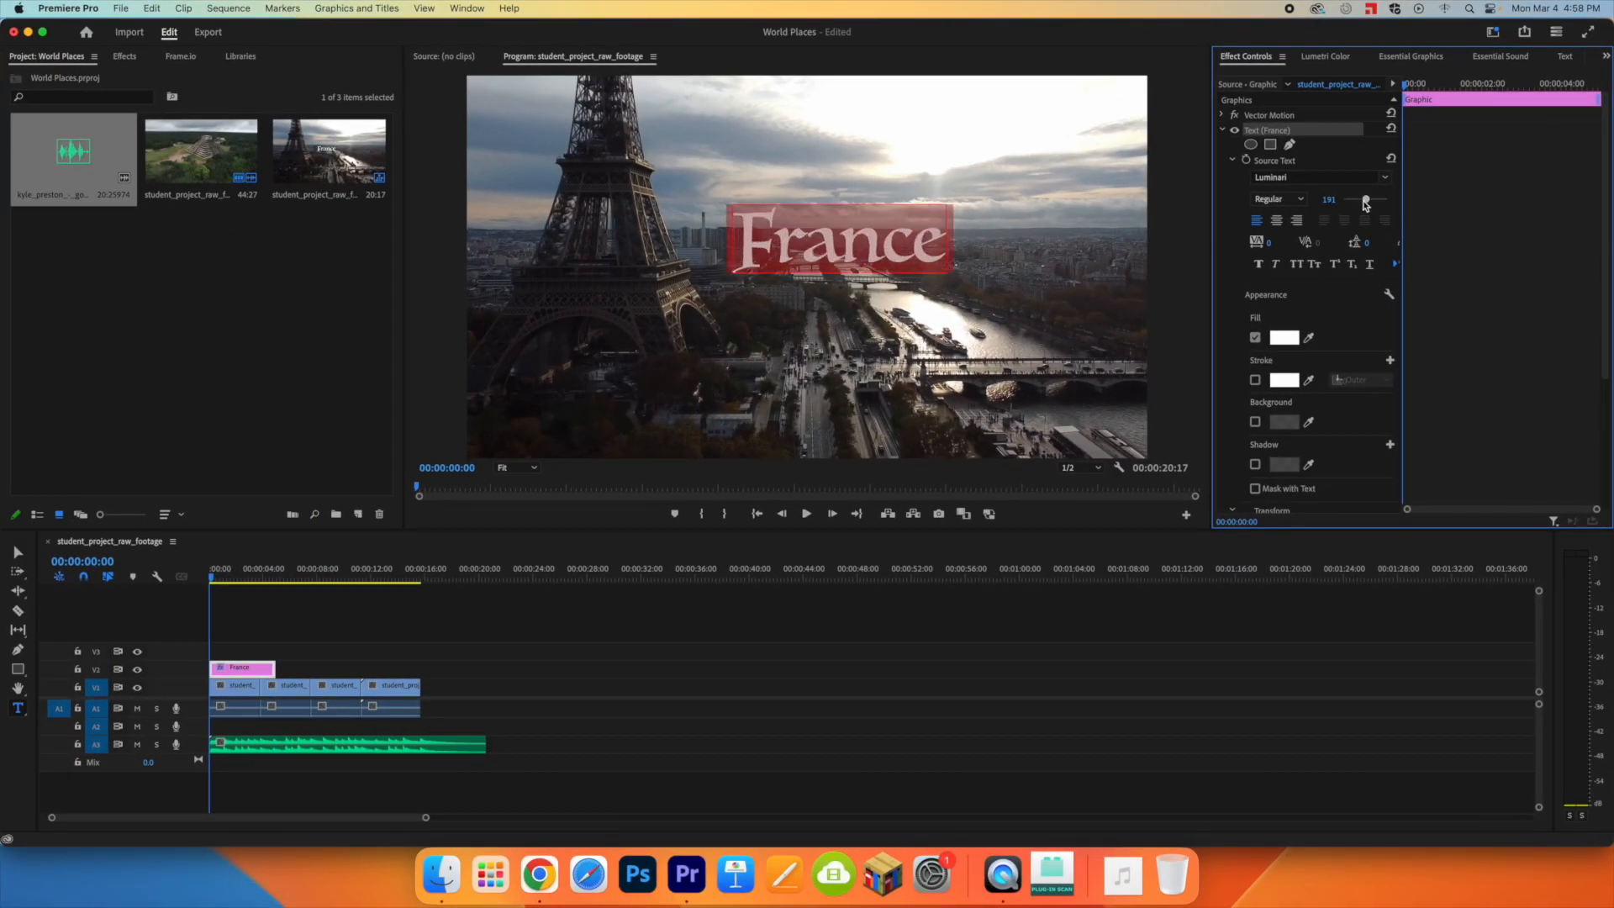
pyautogui.click(1276, 220)
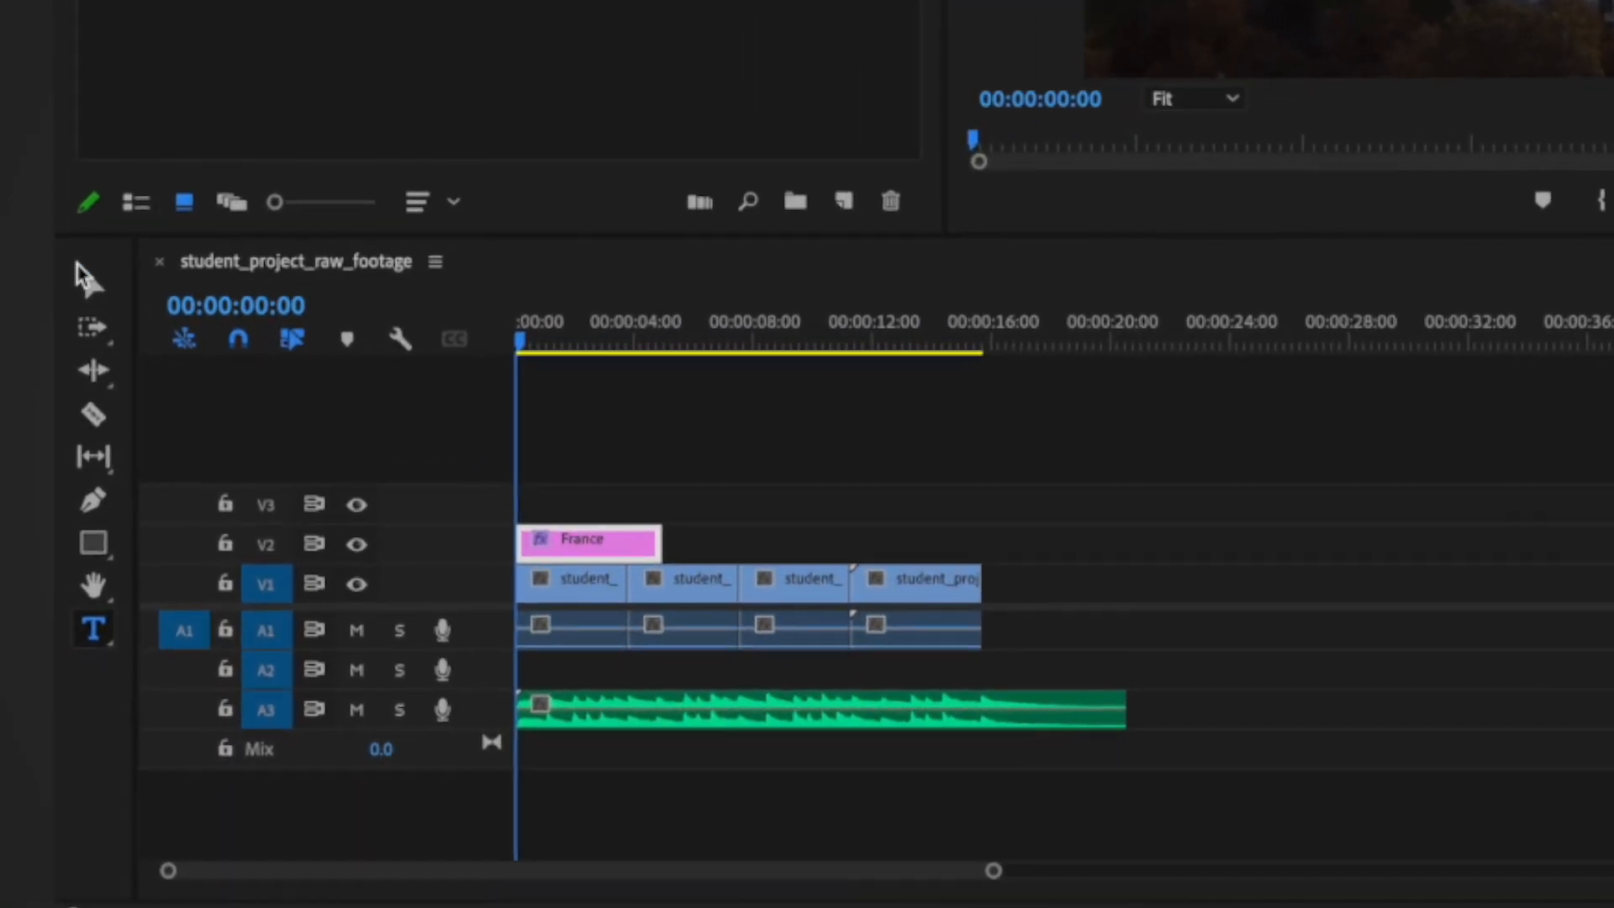
# Step: Reposition the France title to the middle of the video frame with the Selection tool
pyautogui.click(87, 279)
pyautogui.moveTo(764, 261); pyautogui.dragTo(849, 290)
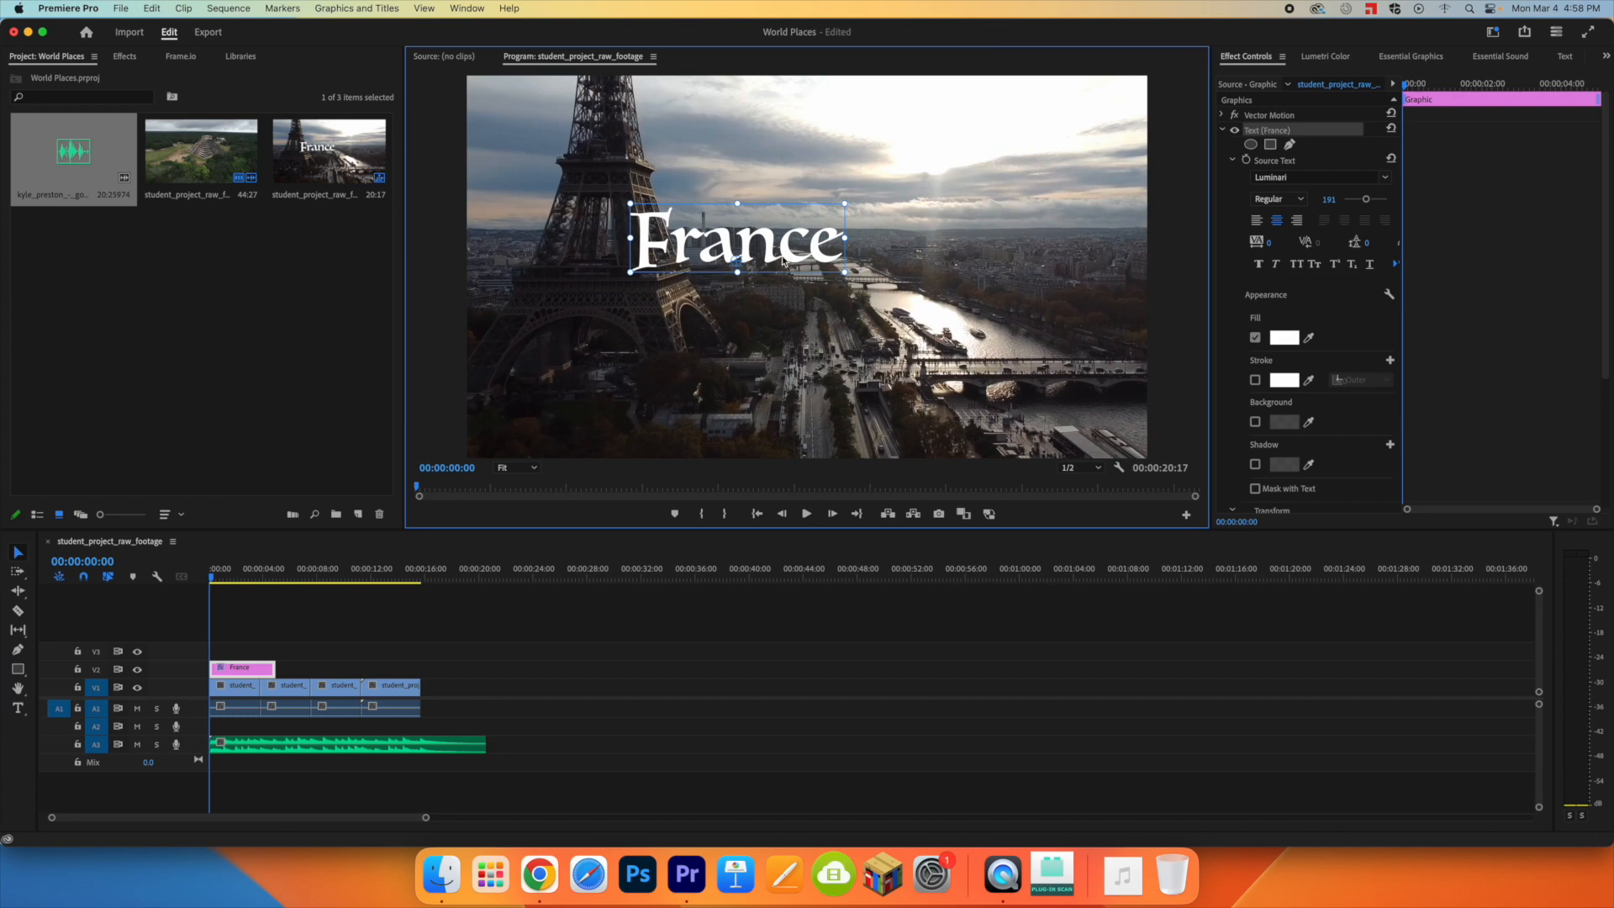
pyautogui.moveTo(875, 364); pyautogui.dragTo(876, 360)
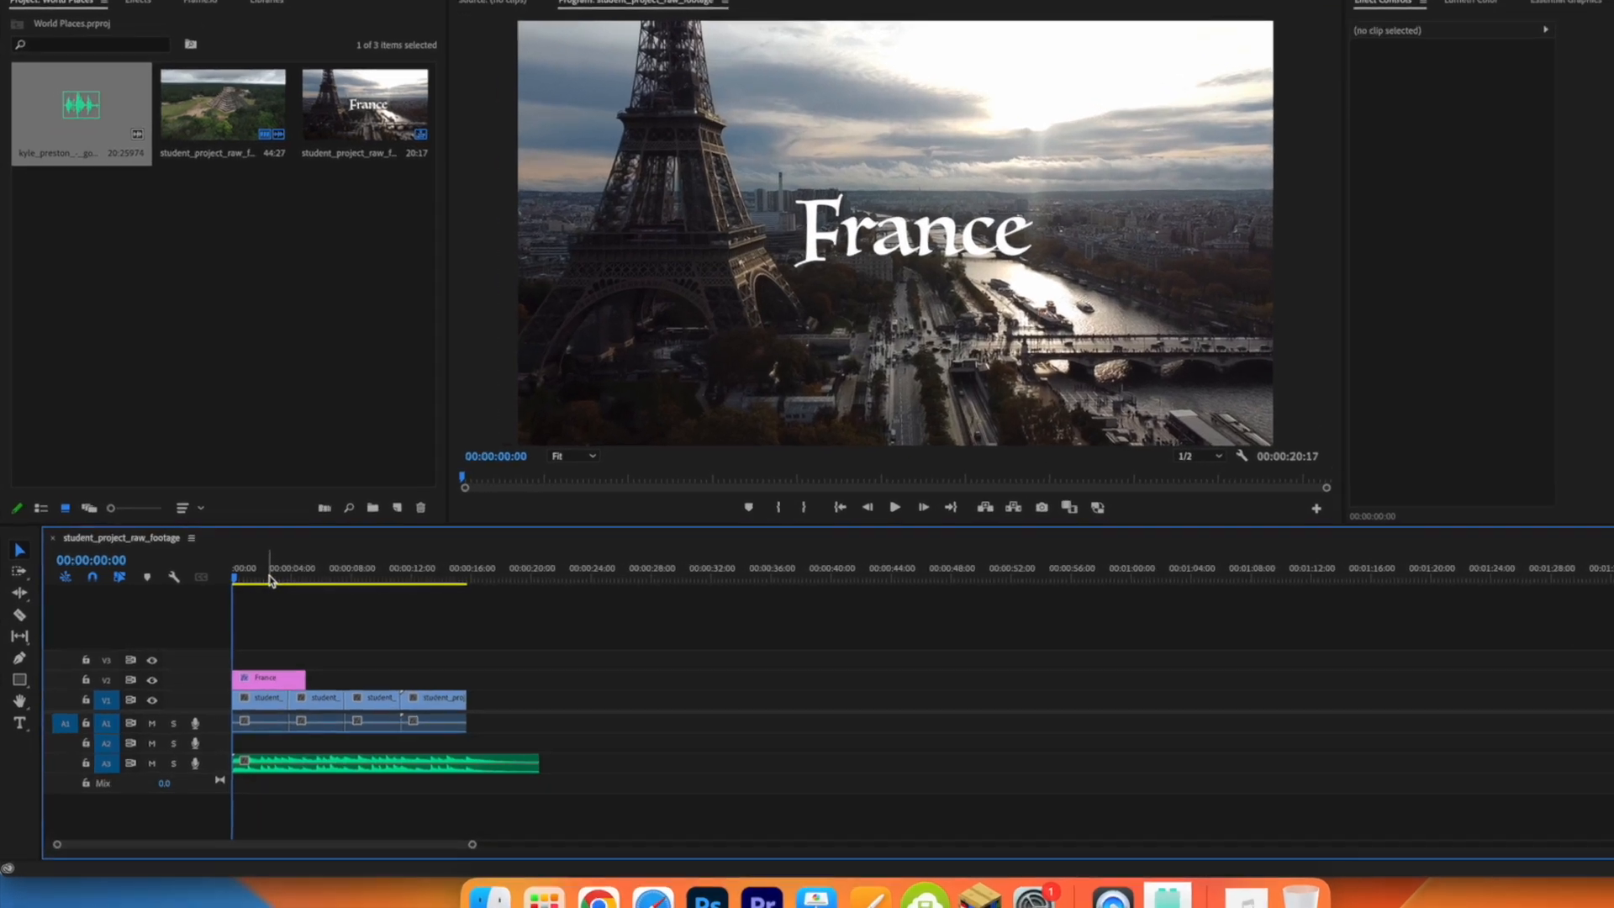
# Step: Scrub through the France title, trim its end to match the end of the France clip and select the title clip
pyautogui.moveTo(241, 575); pyautogui.dragTo(212, 574)
pyautogui.moveTo(318, 578); pyautogui.dragTo(375, 585)
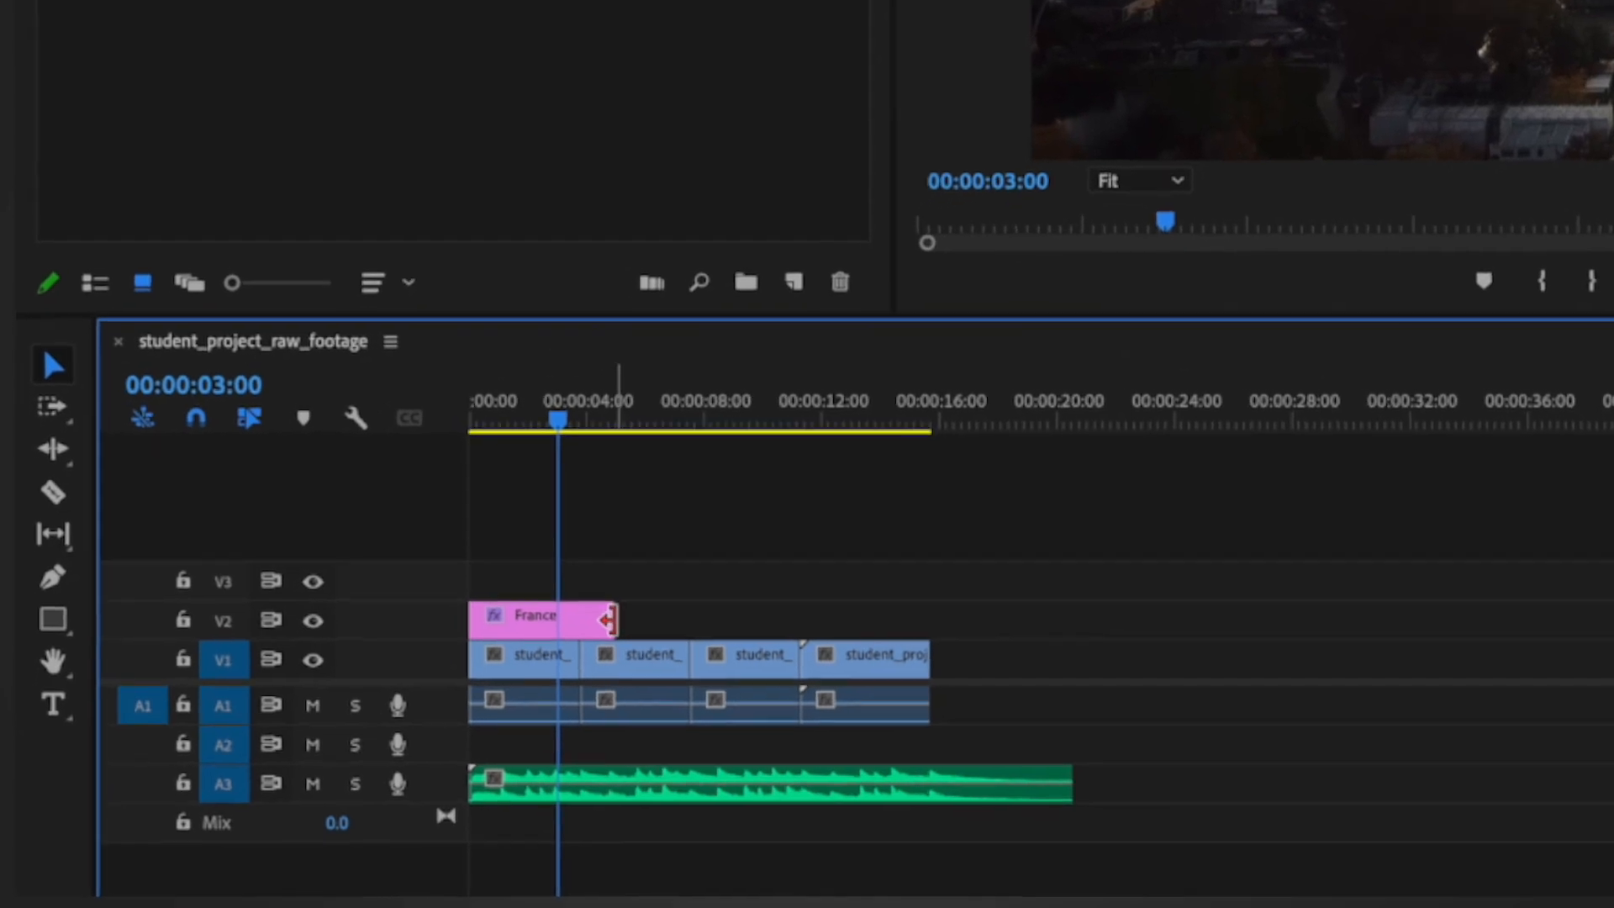
pyautogui.moveTo(605, 620); pyautogui.dragTo(576, 618)
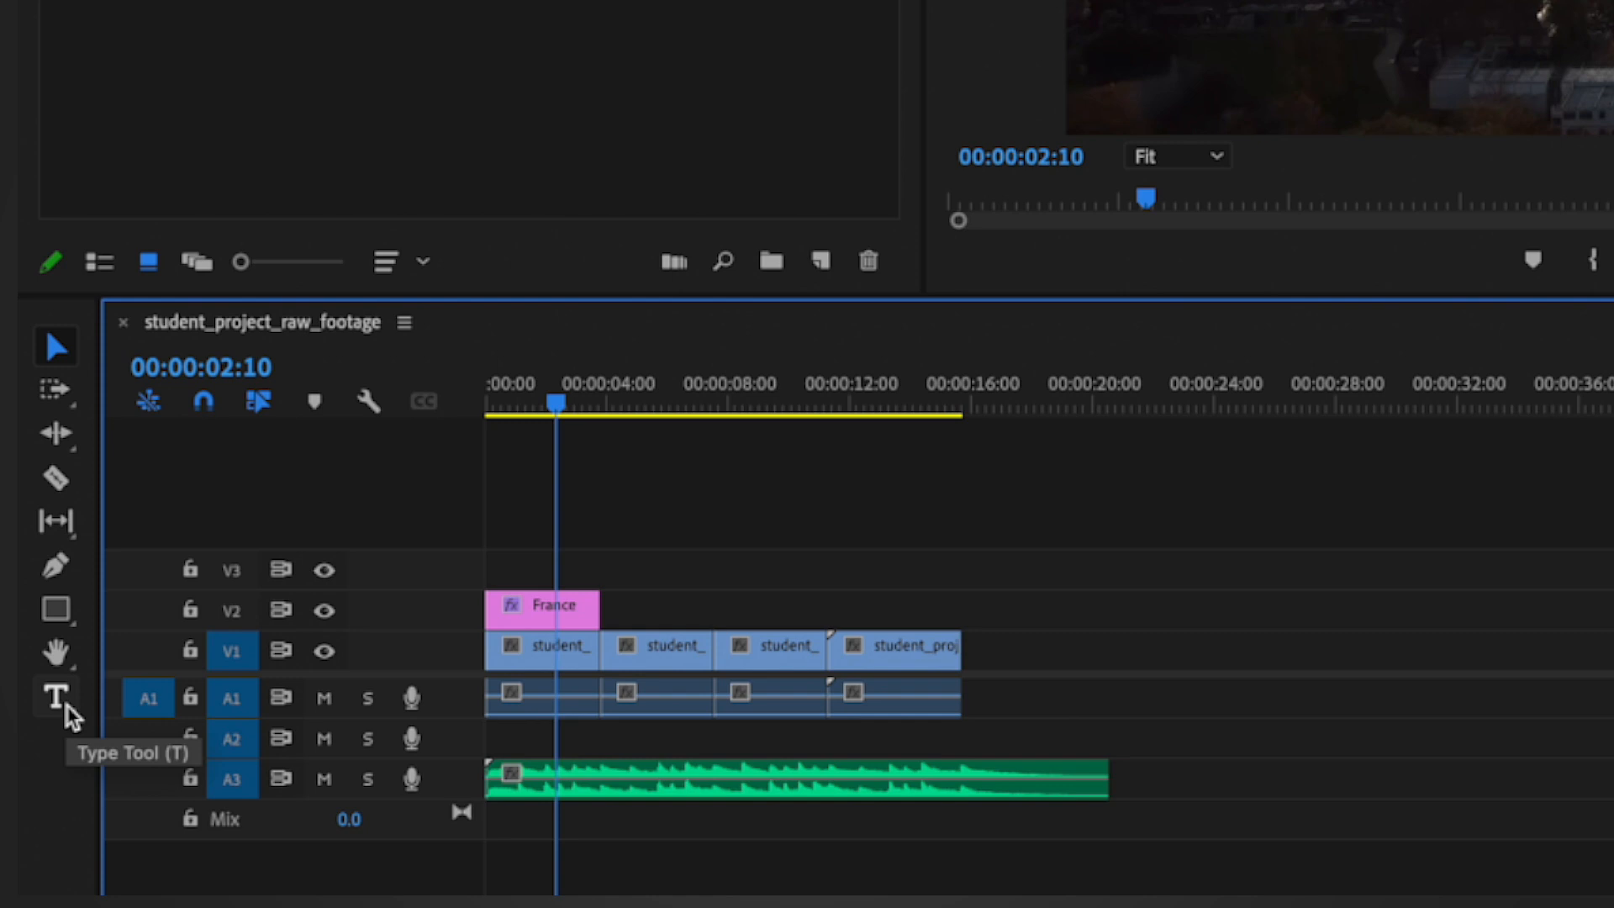
pyautogui.click(575, 617)
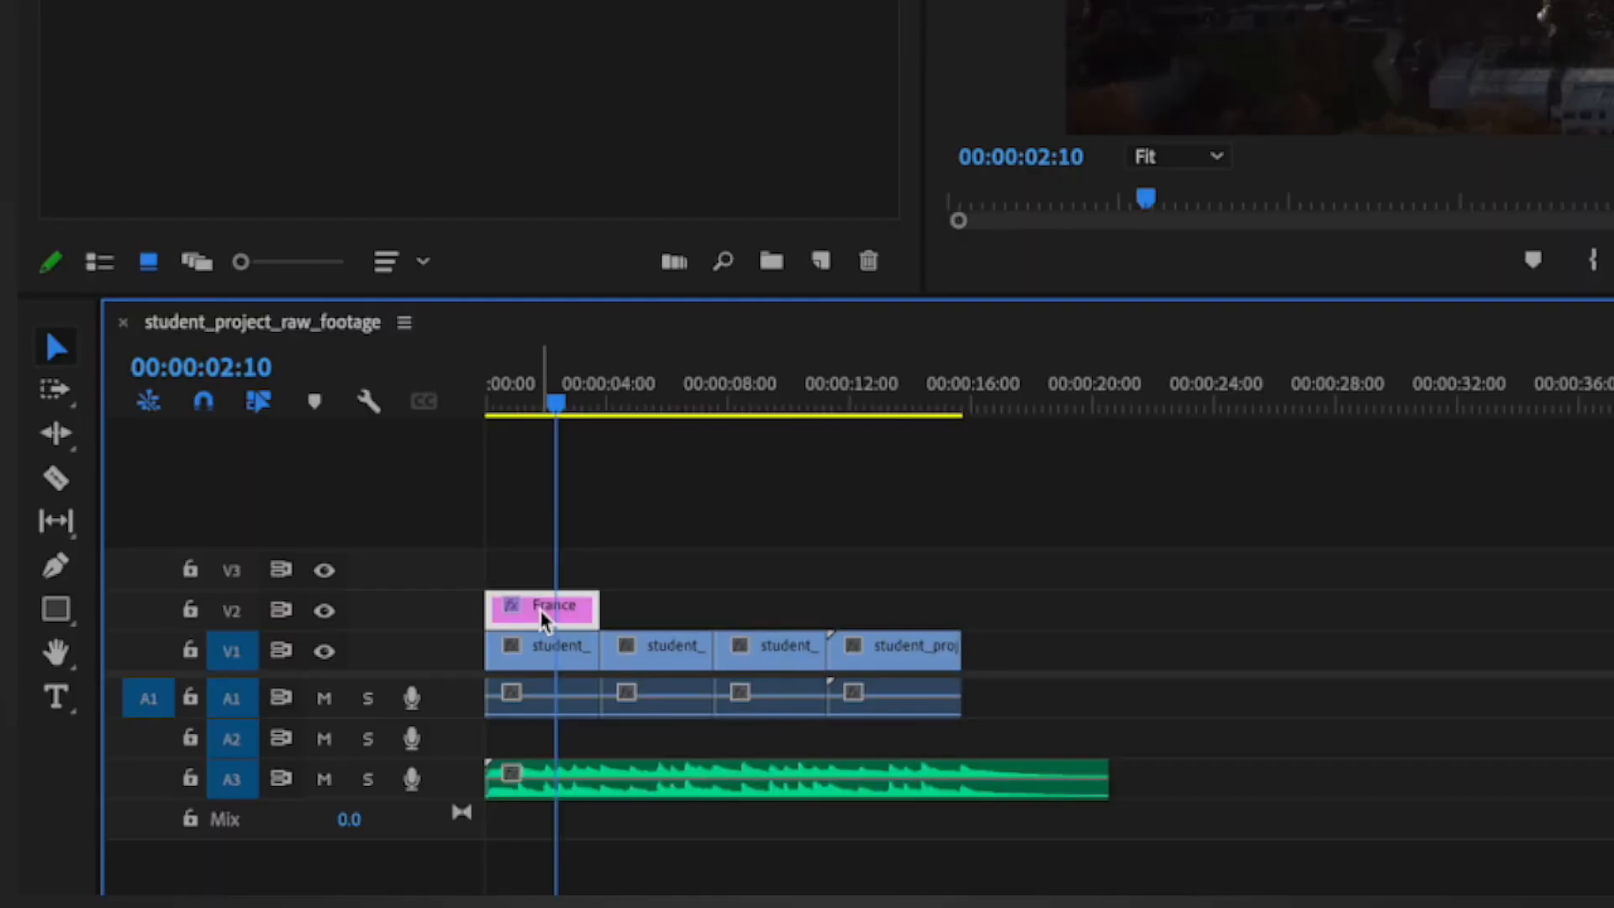
# Step: Duplicate the France title on track V2 directly after the original, over the pyramids clip, and change the copy's text to "Egypt"
pyautogui.moveTo(544, 623); pyautogui.dragTo(716, 585)
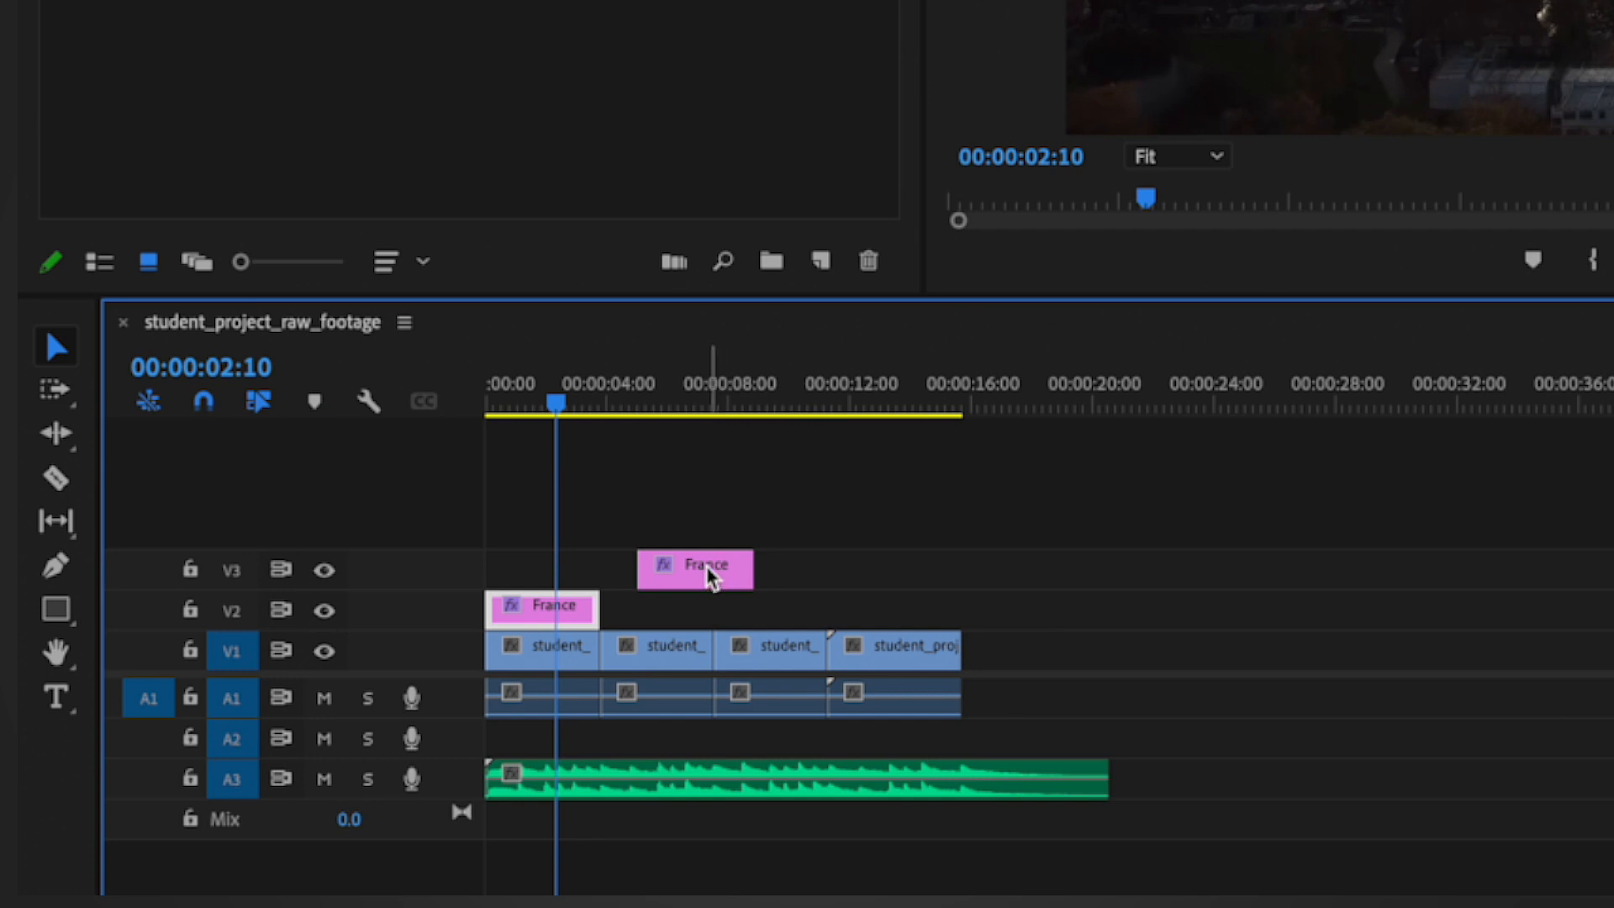
pyautogui.moveTo(709, 578); pyautogui.dragTo(669, 620)
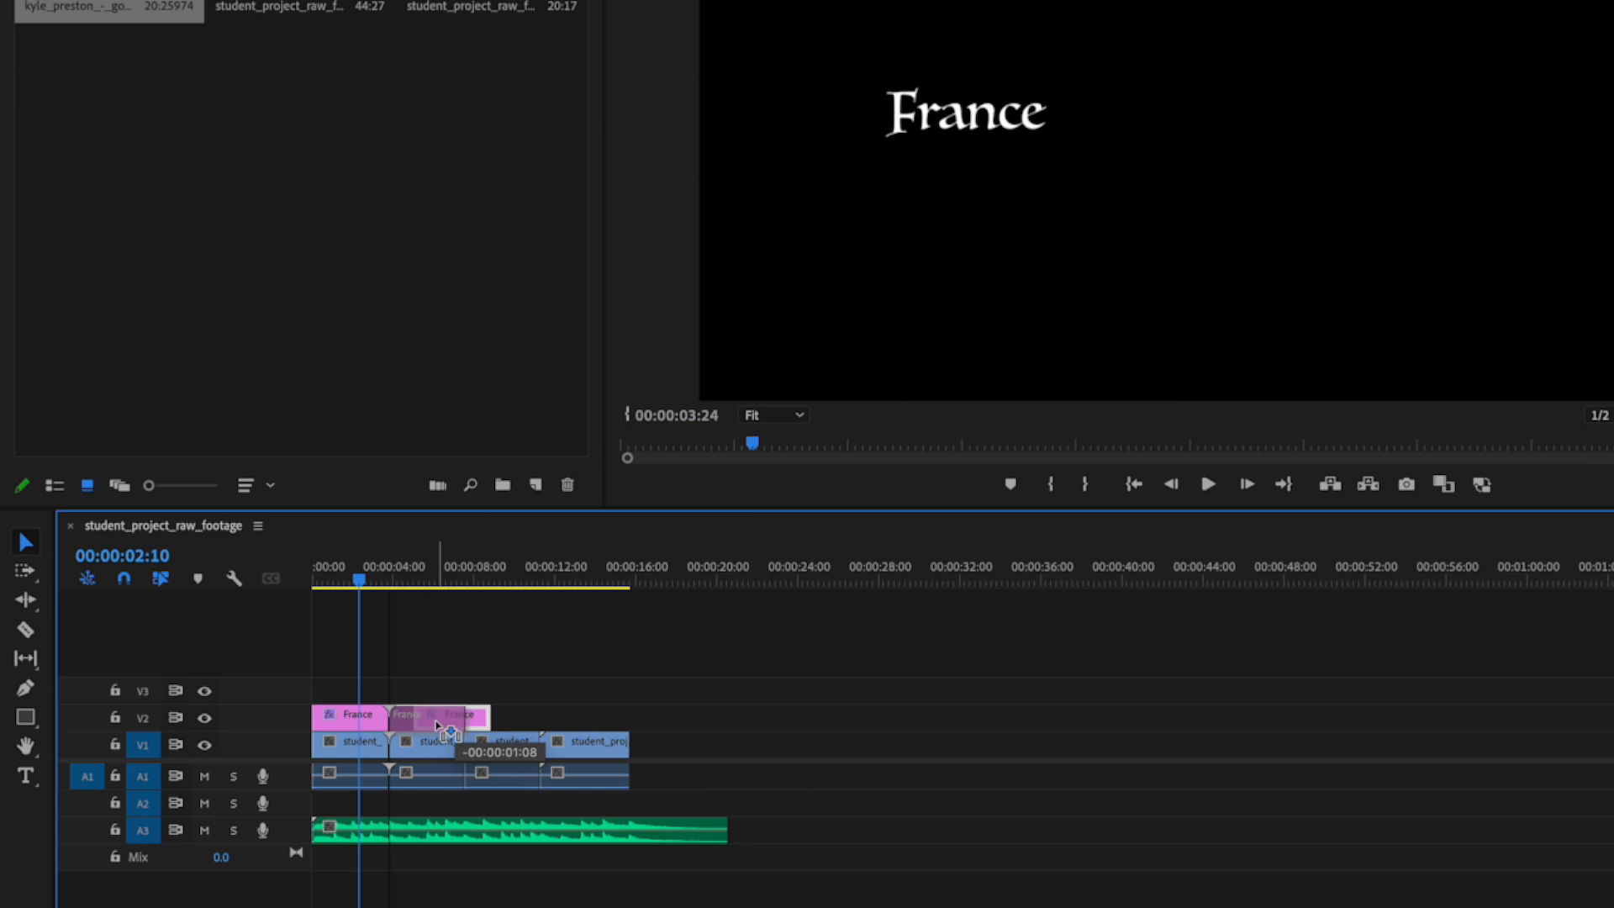
pyautogui.moveTo(437, 724); pyautogui.dragTo(432, 721)
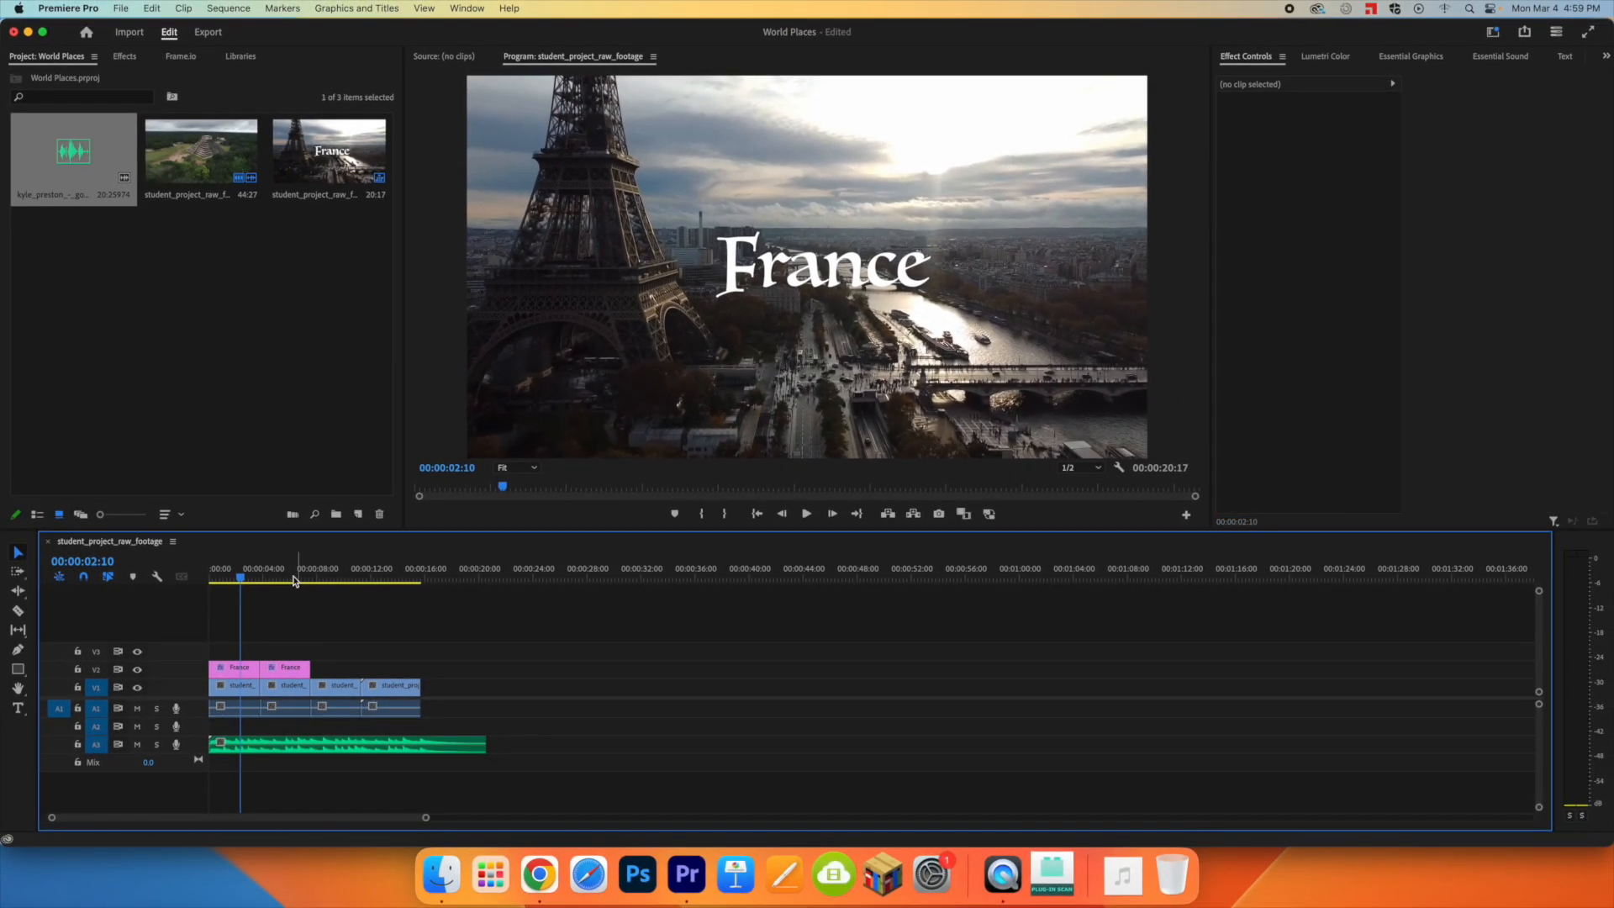
pyautogui.click(293, 579)
pyautogui.click(286, 668)
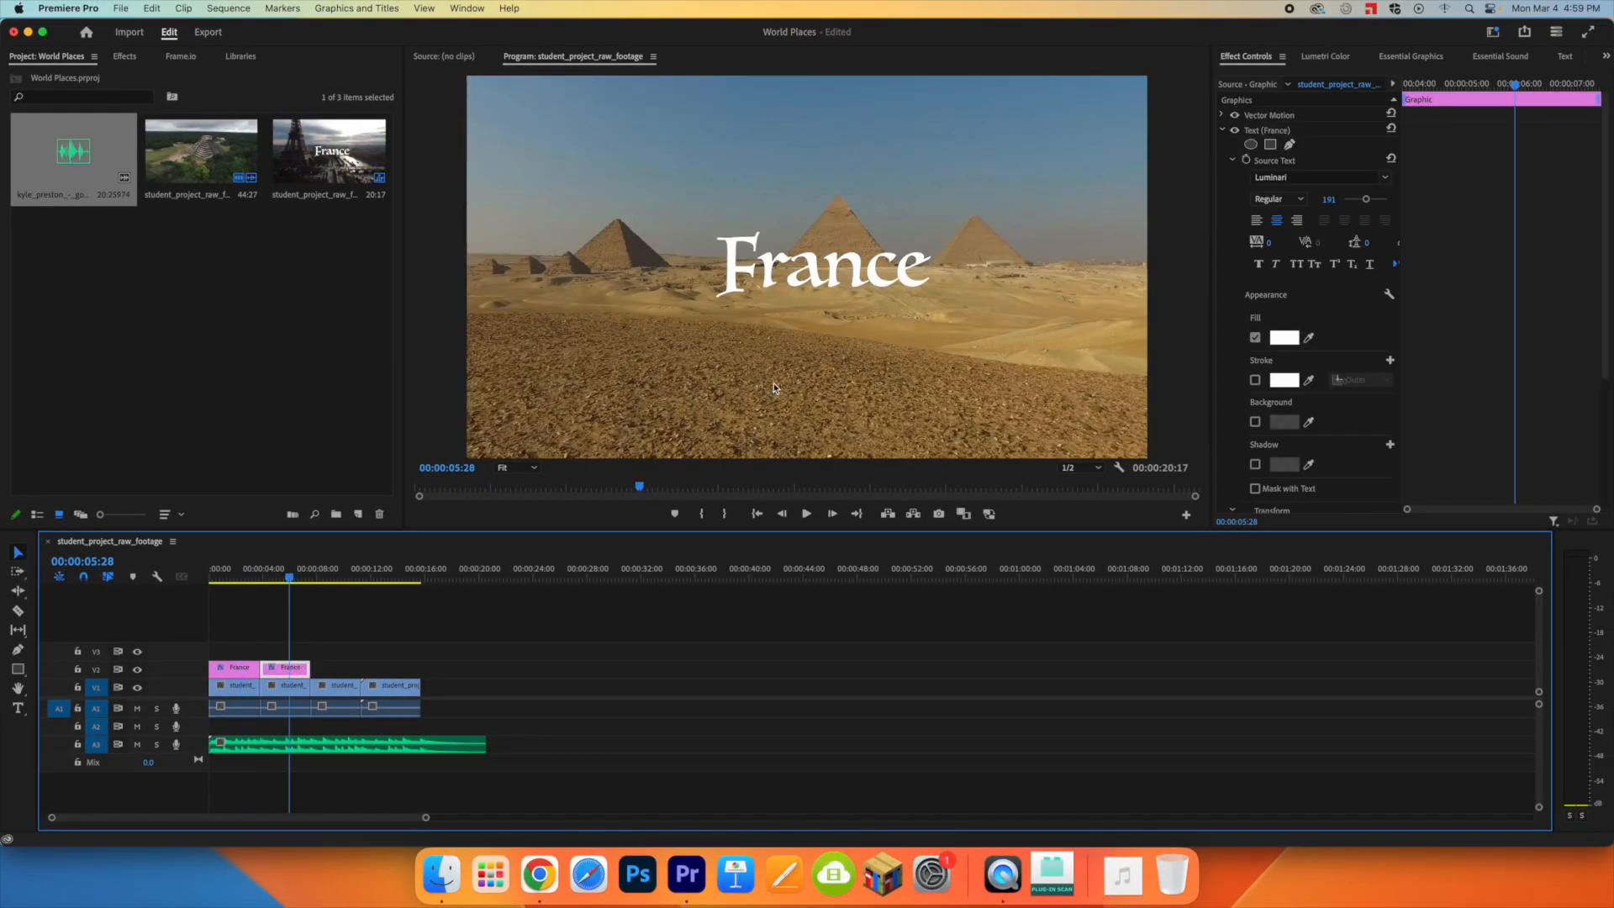
pyautogui.doubleClick(1283, 132)
pyautogui.write('Egypt')
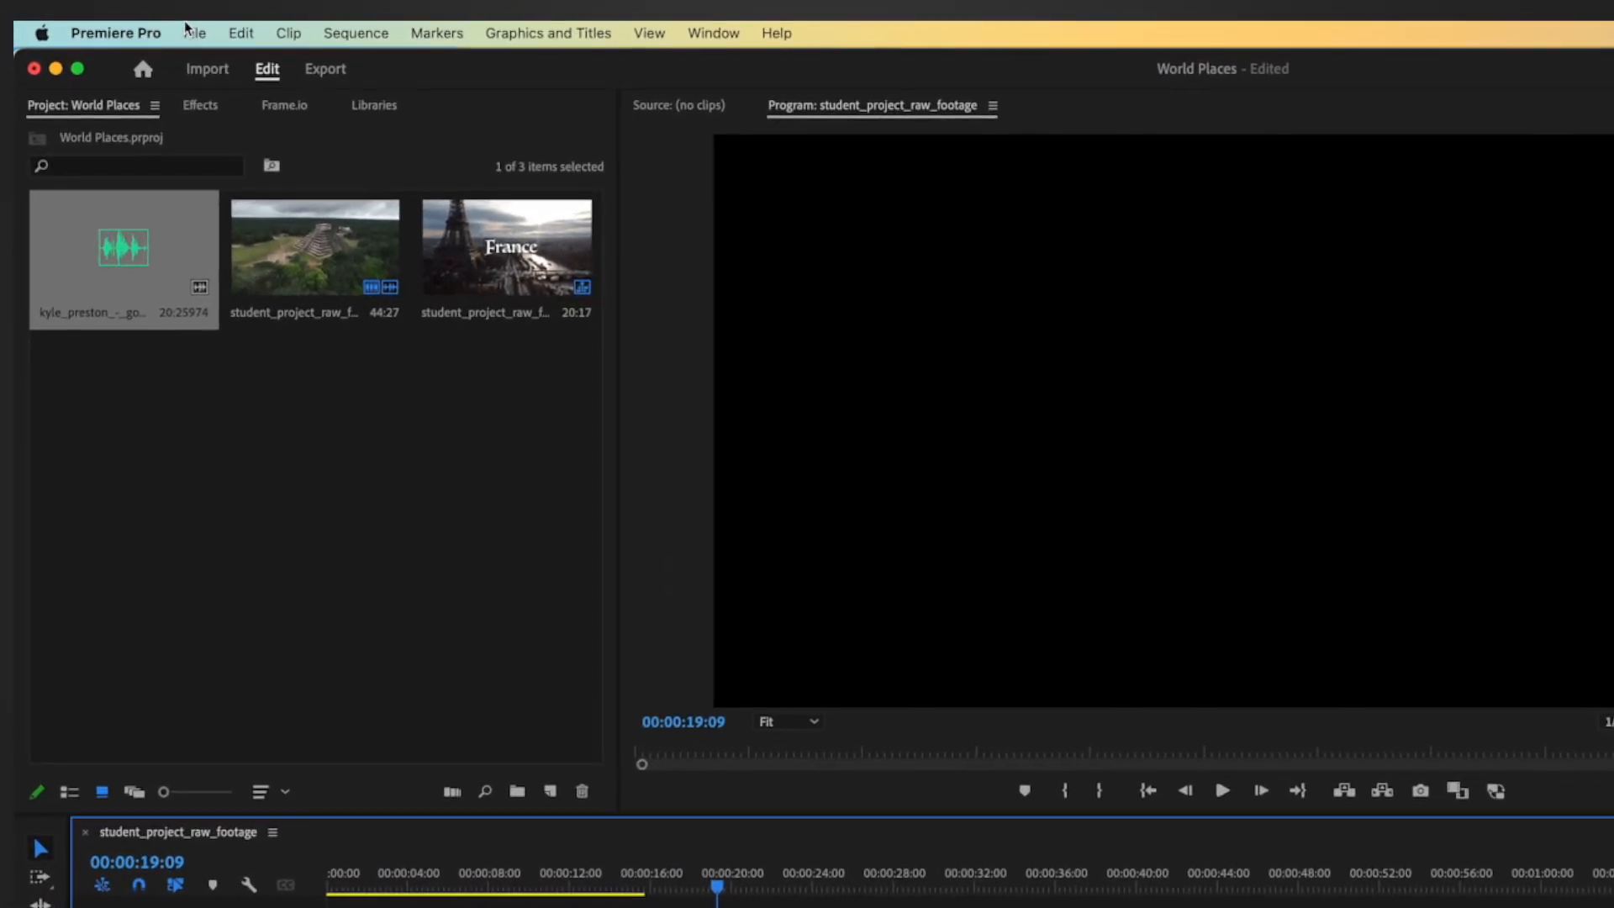
# Step: Open the media export settings for the sequence and replace the output file name with the student's full name, keeping the .mp4 extension
pyautogui.click(196, 32)
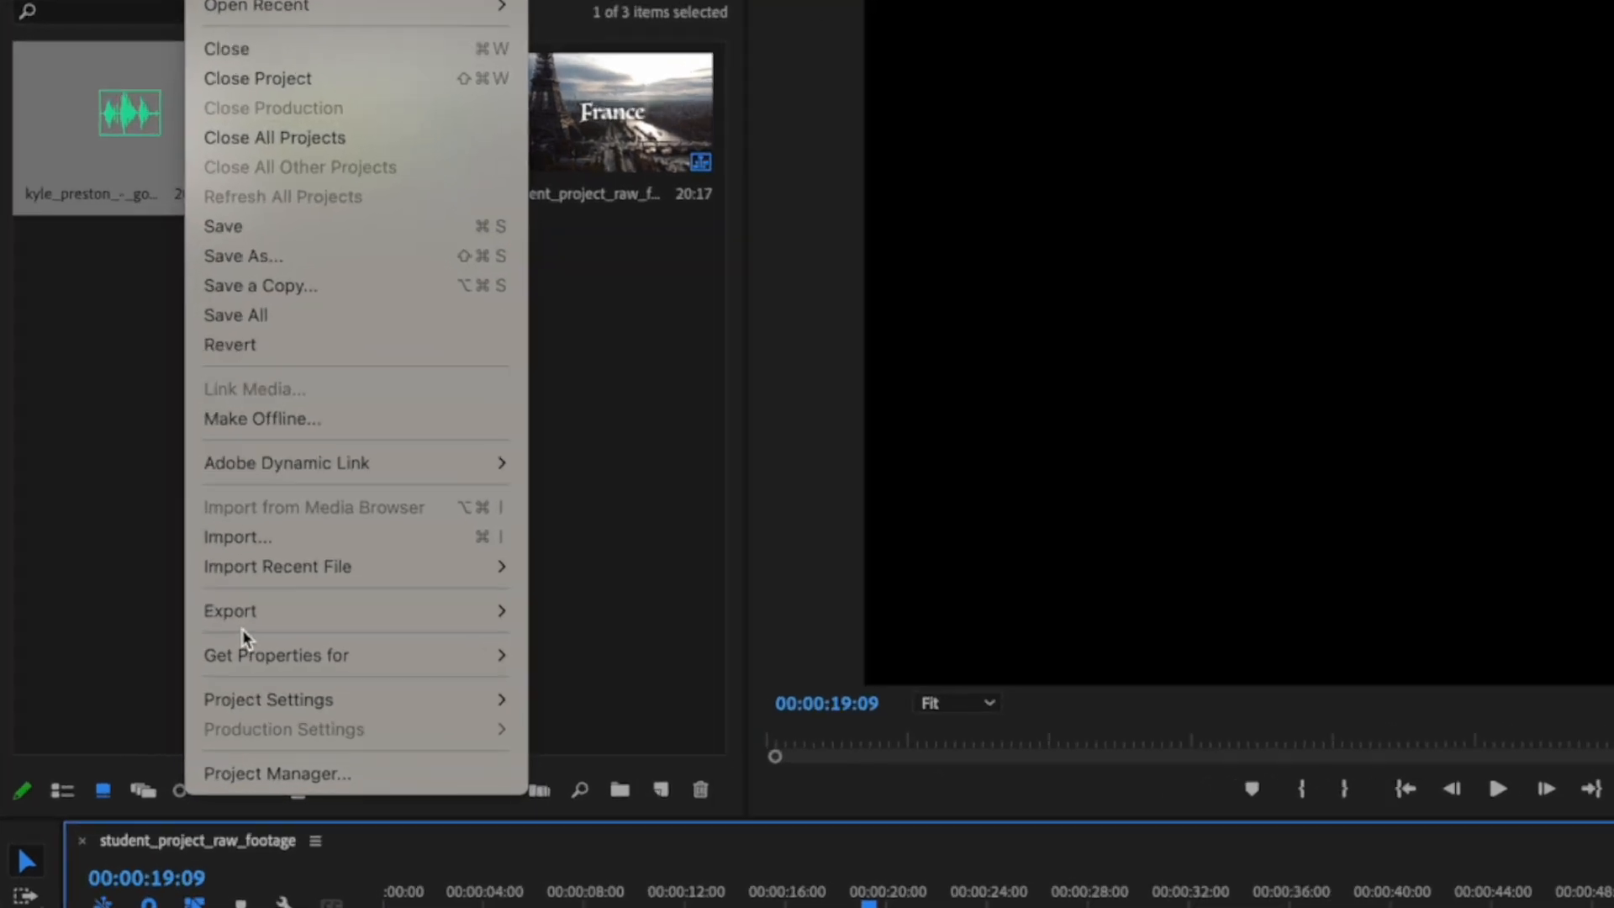
pyautogui.moveTo(244, 612)
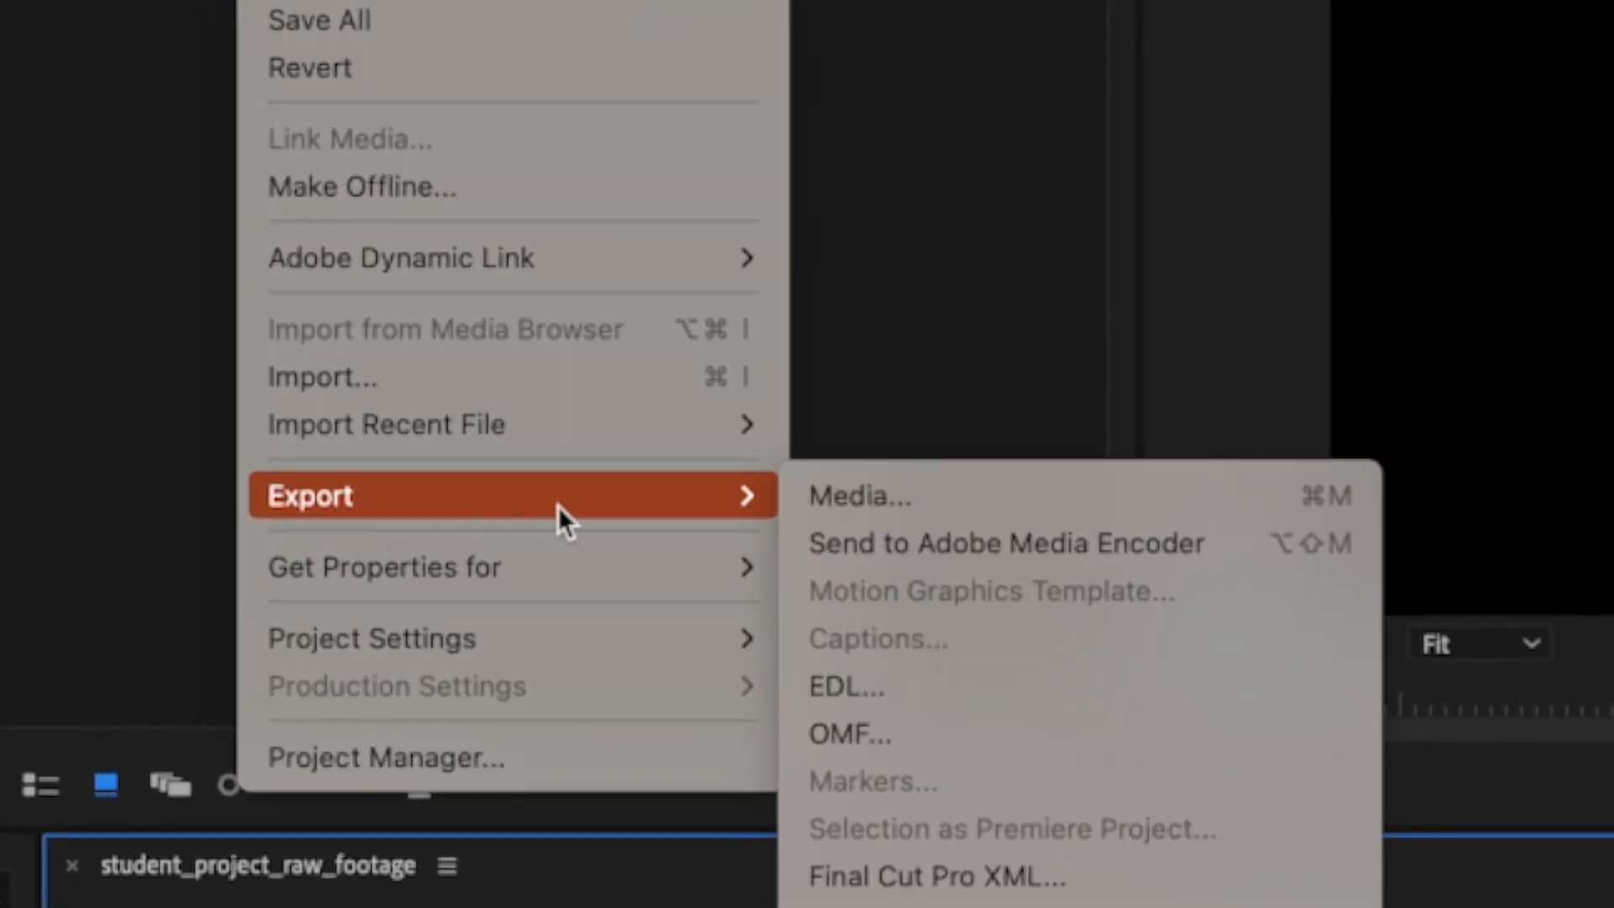
pyautogui.click(874, 496)
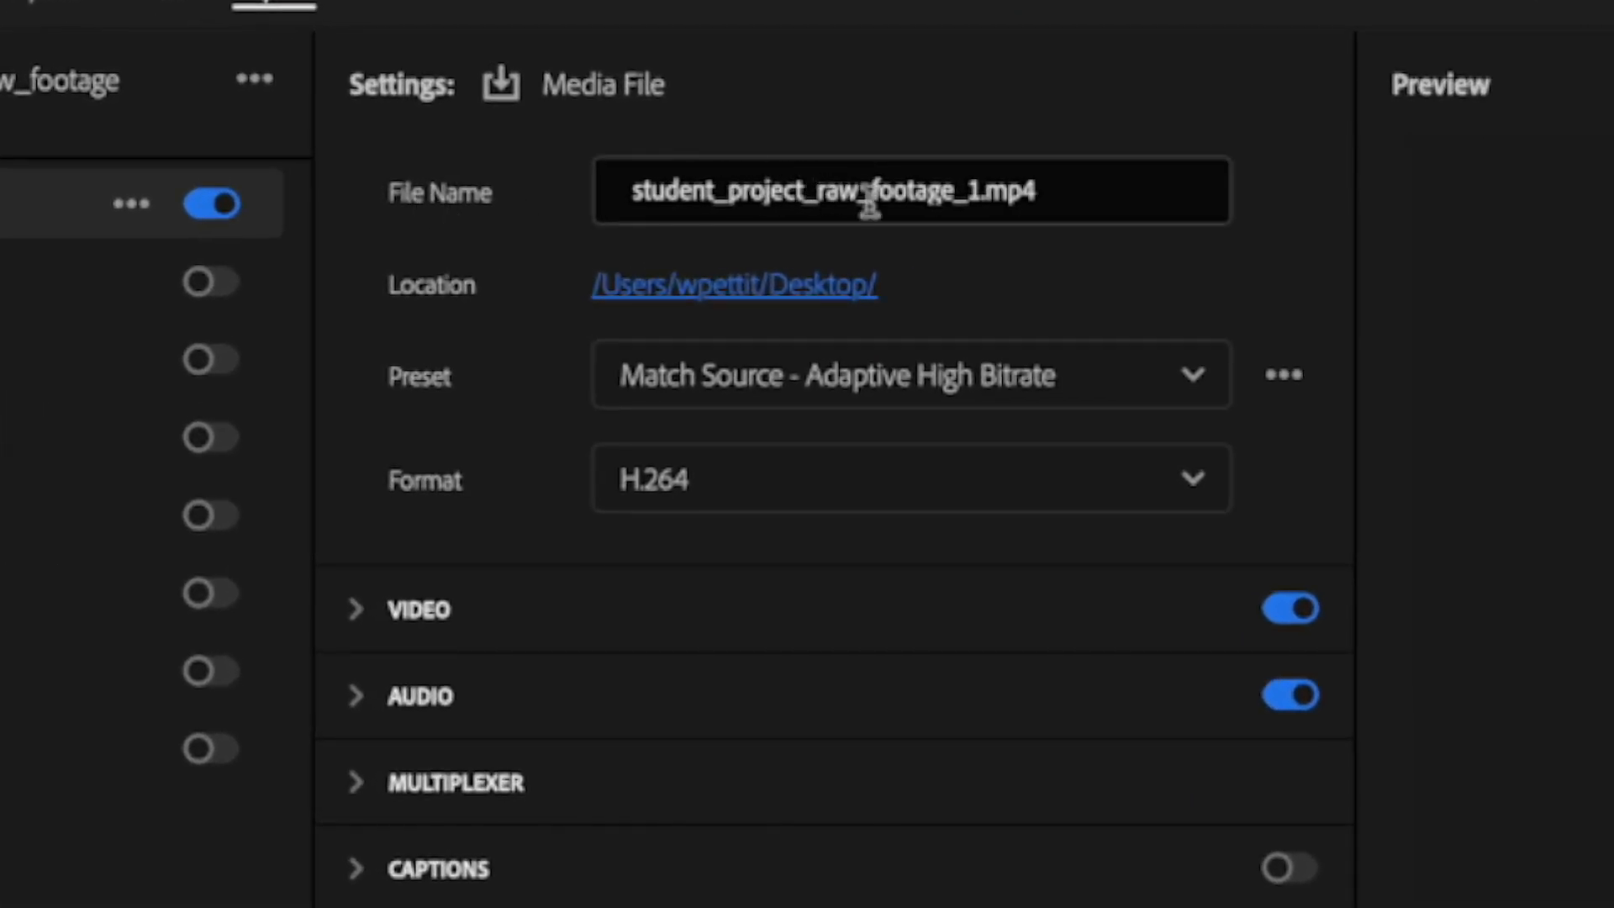
pyautogui.click(942, 190)
pyautogui.click(977, 192)
pyautogui.moveTo(968, 186); pyautogui.dragTo(433, 185)
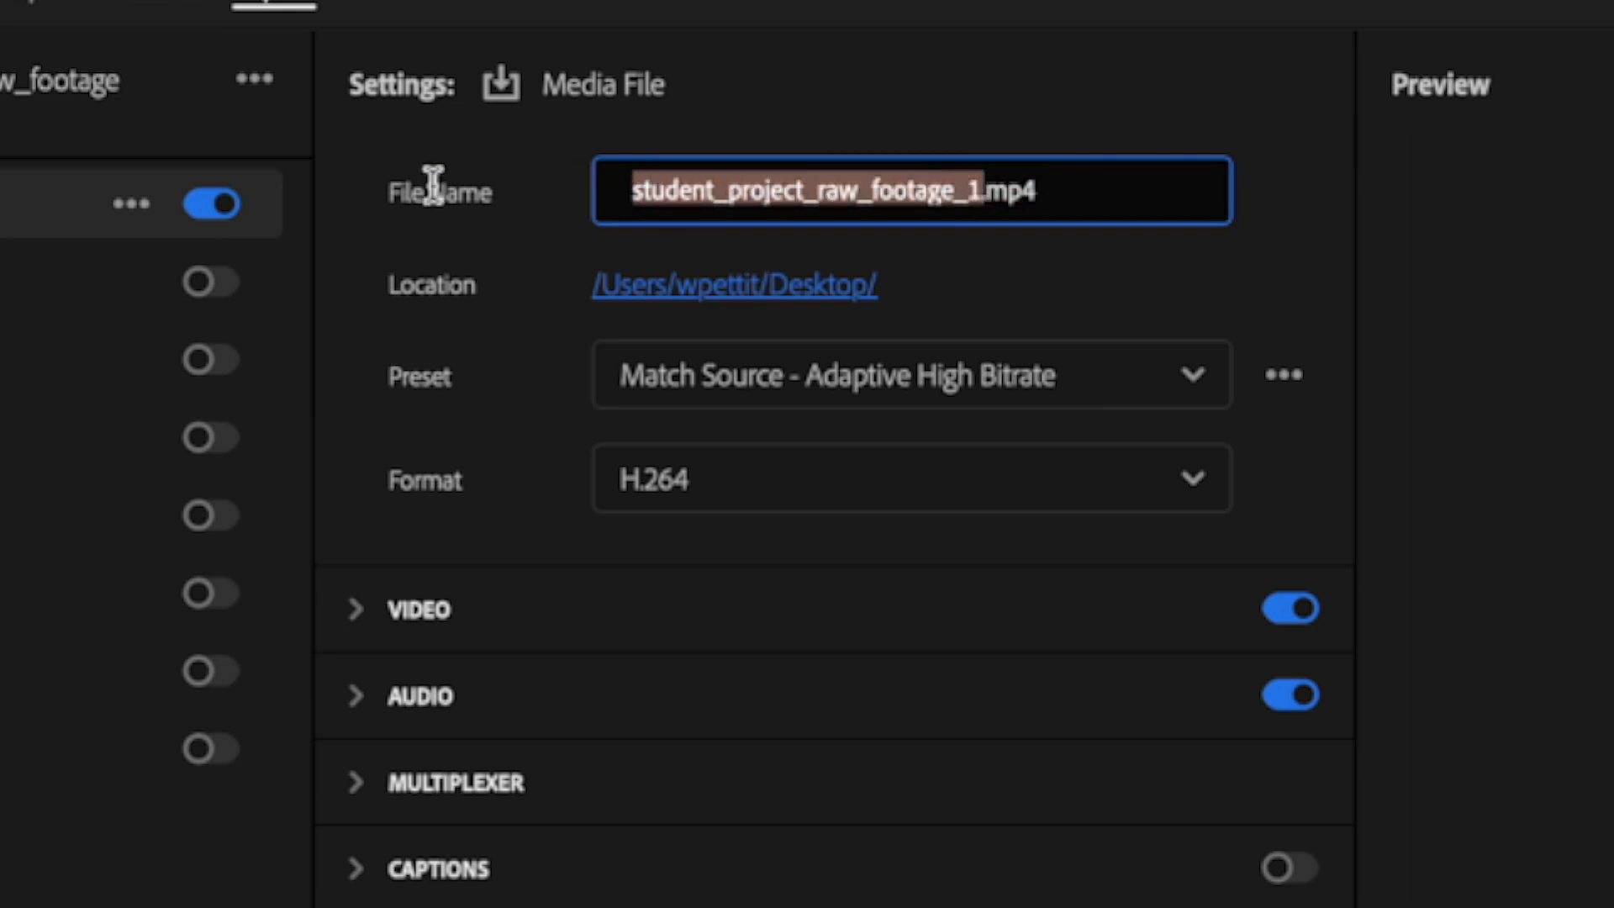
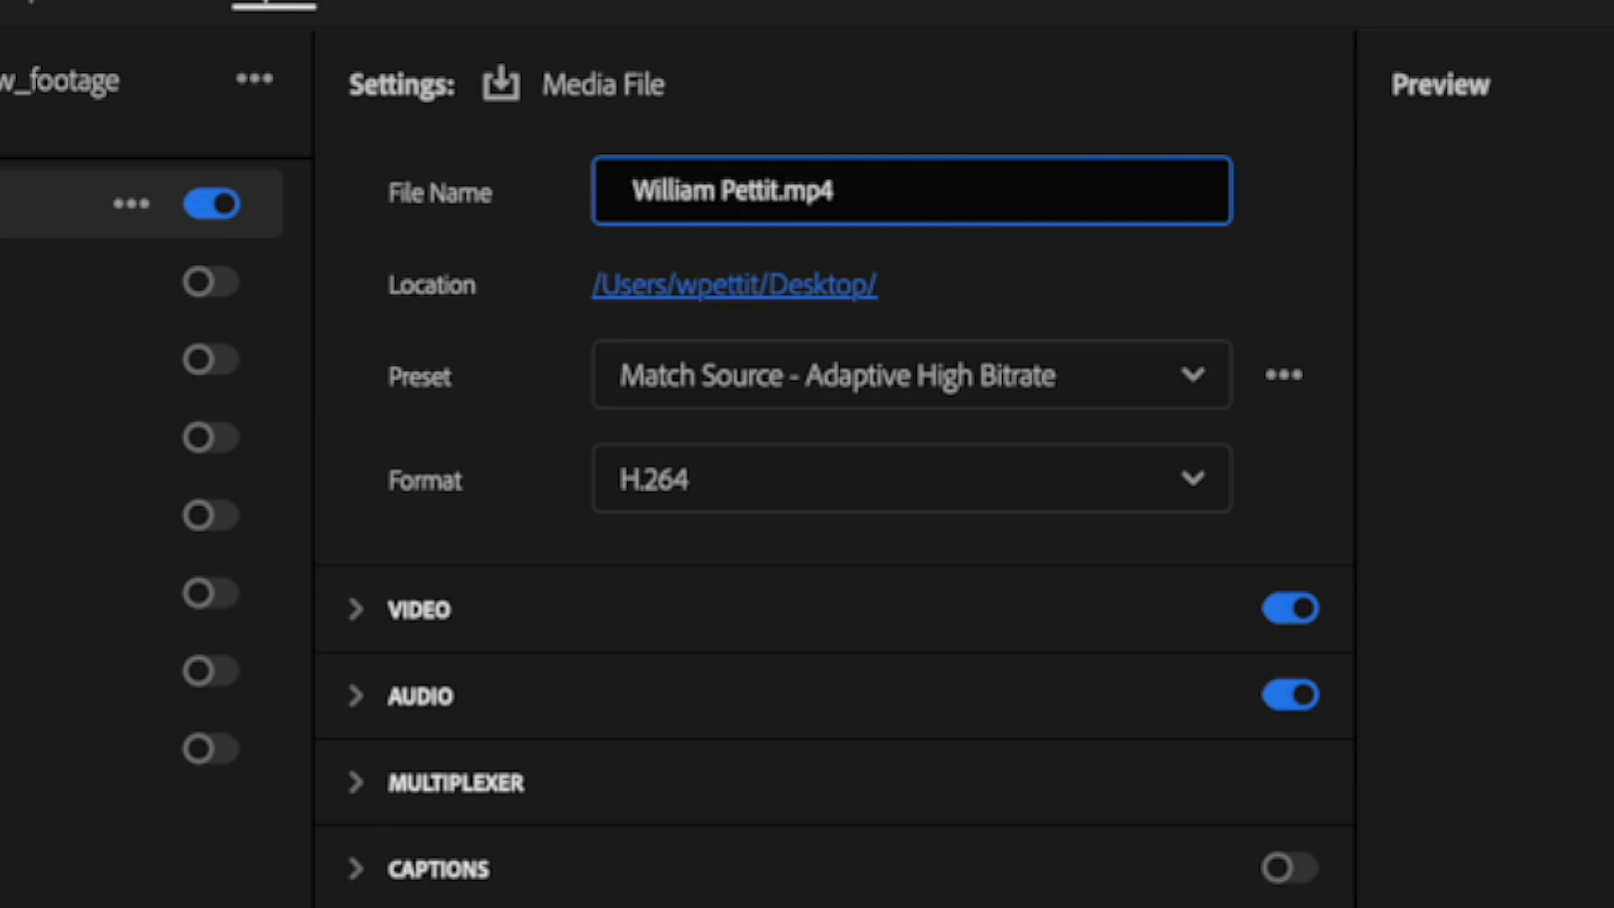